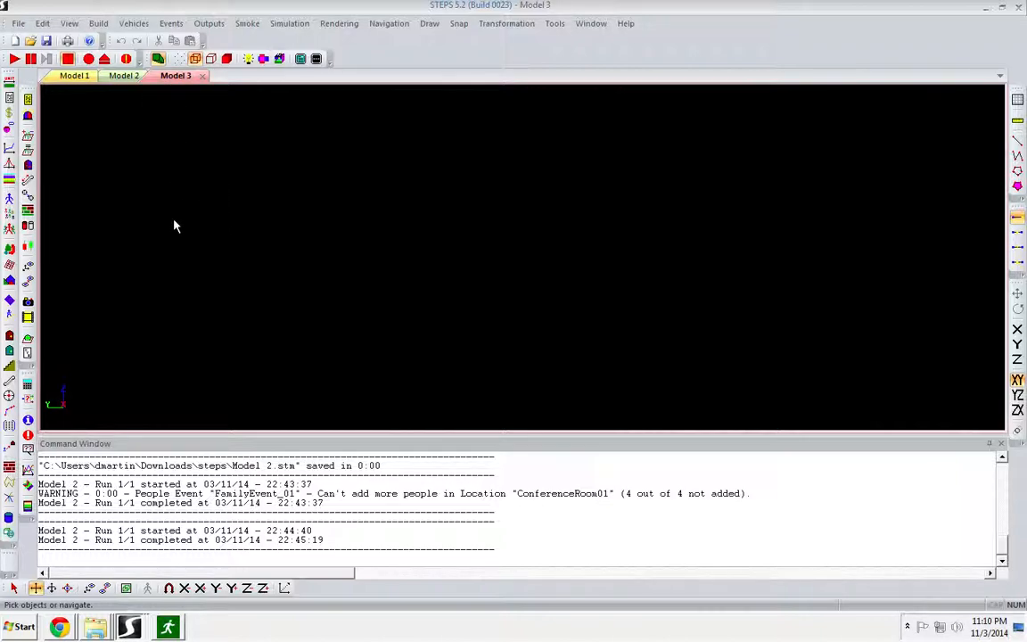
Add a plane named Plane_01 with length 30, width 30 and its information display set to Grid.
click(8, 301)
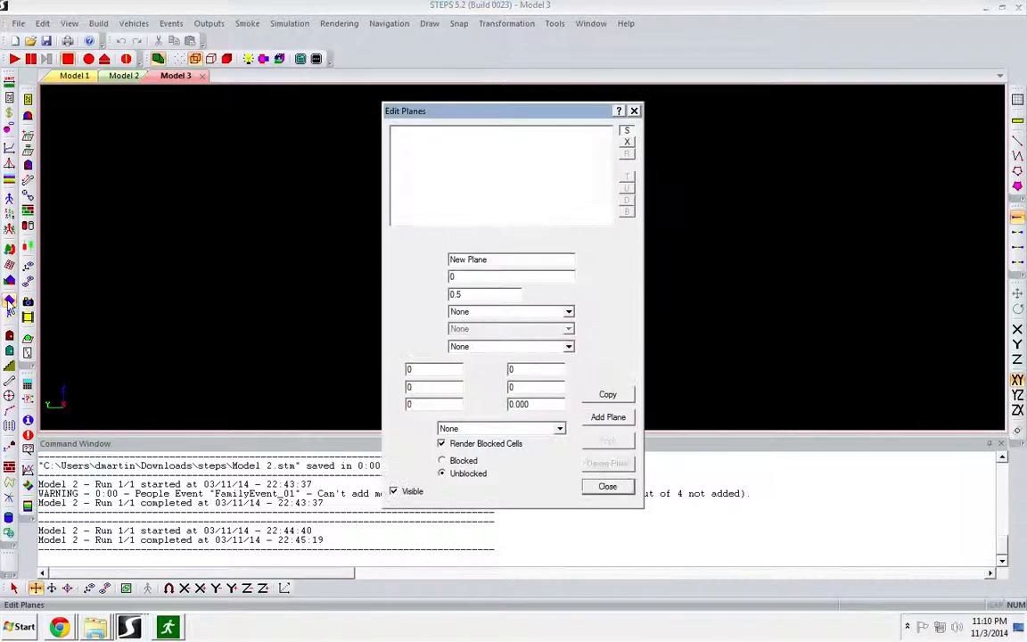
click(517, 369)
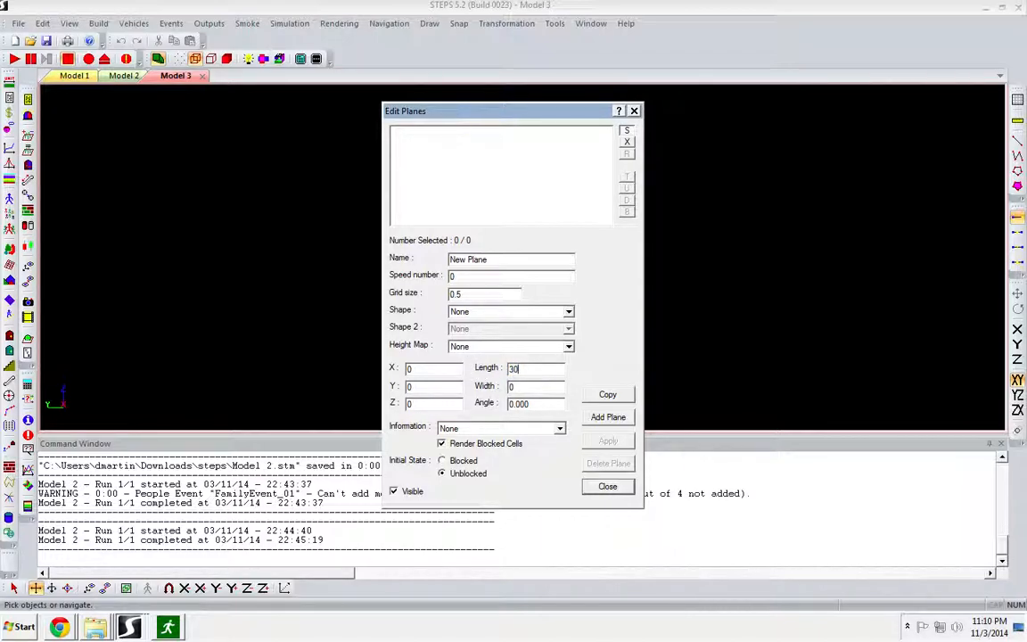
click(527, 390)
text(30)
click(499, 428)
click(472, 447)
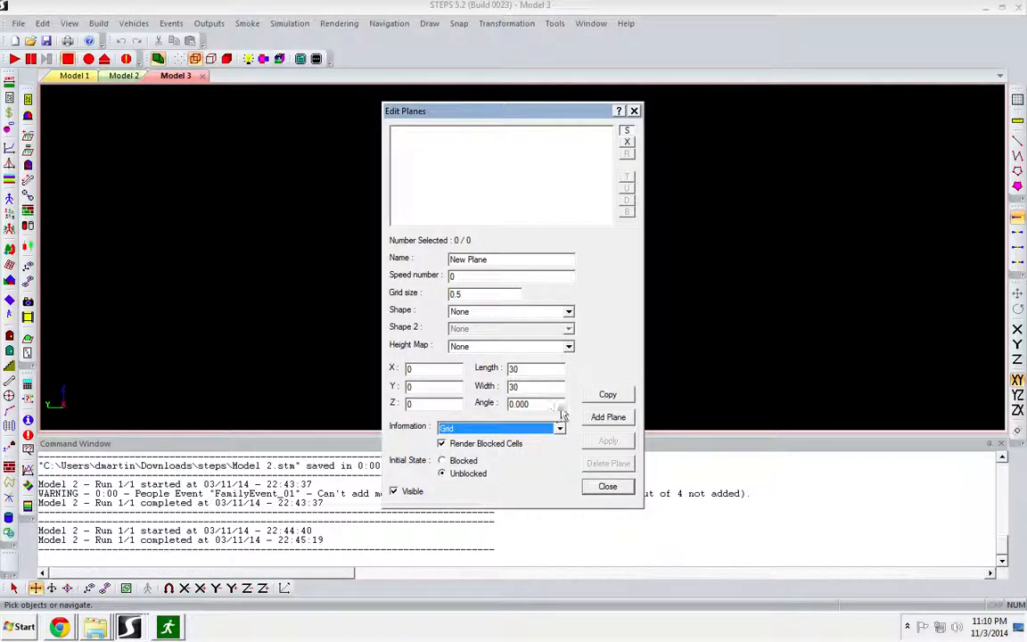
drag(499, 259, 385, 264)
text(Pla)
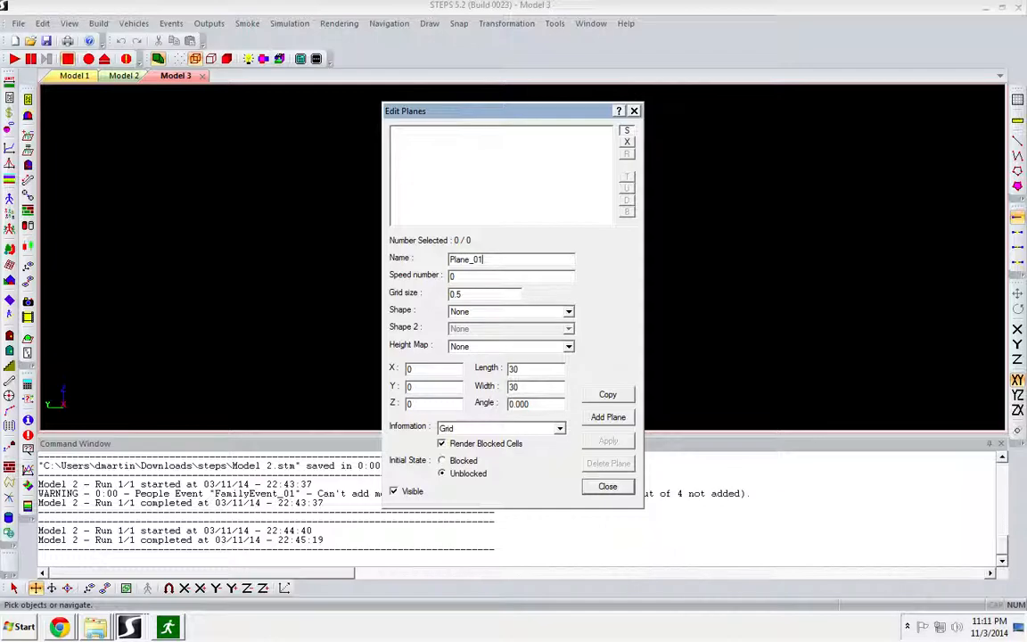
click(609, 419)
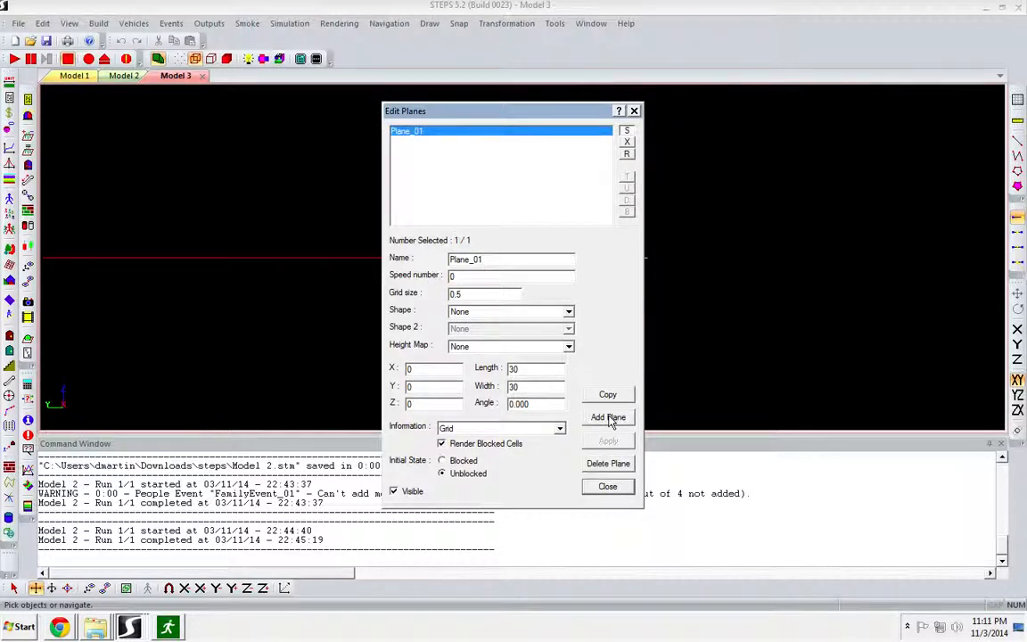
click(607, 486)
Add a rectangular location named Conference Room on Plane_01, spanning X 0 to 10 and Y 0 to 10.
click(178, 59)
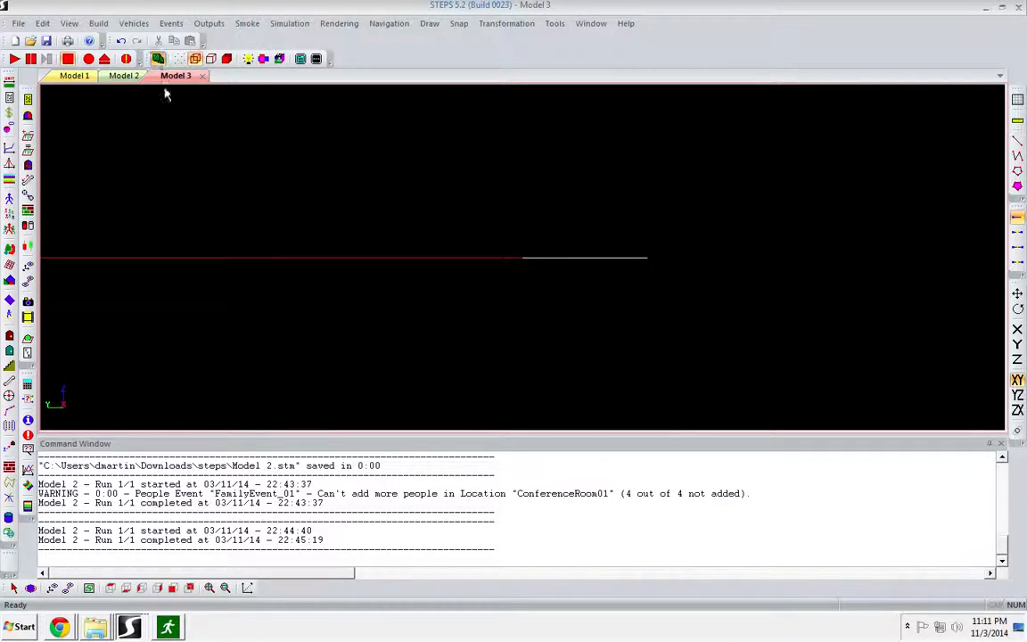
click(108, 589)
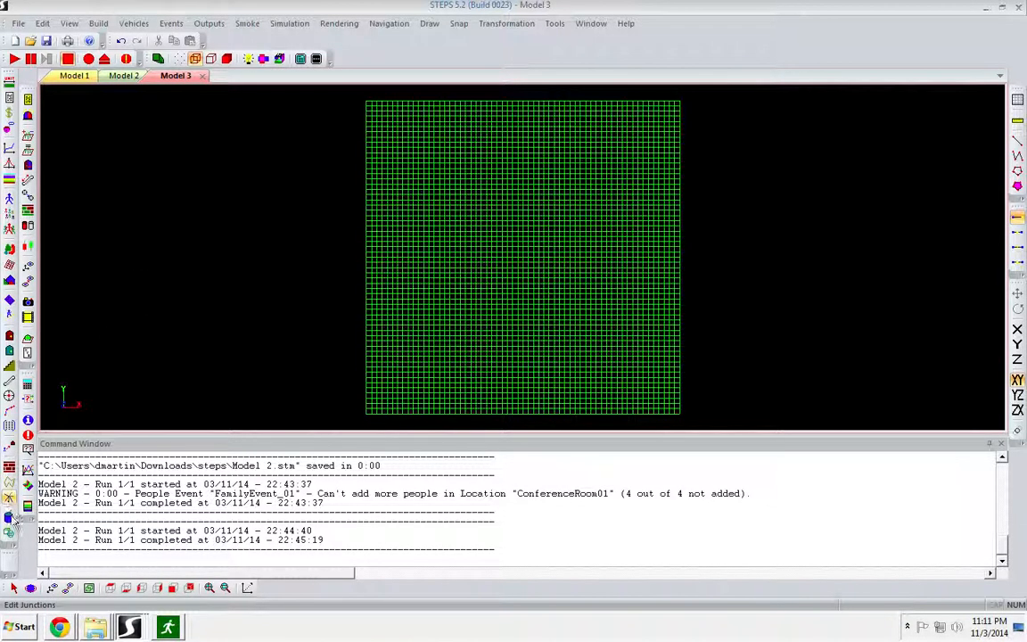
click(11, 471)
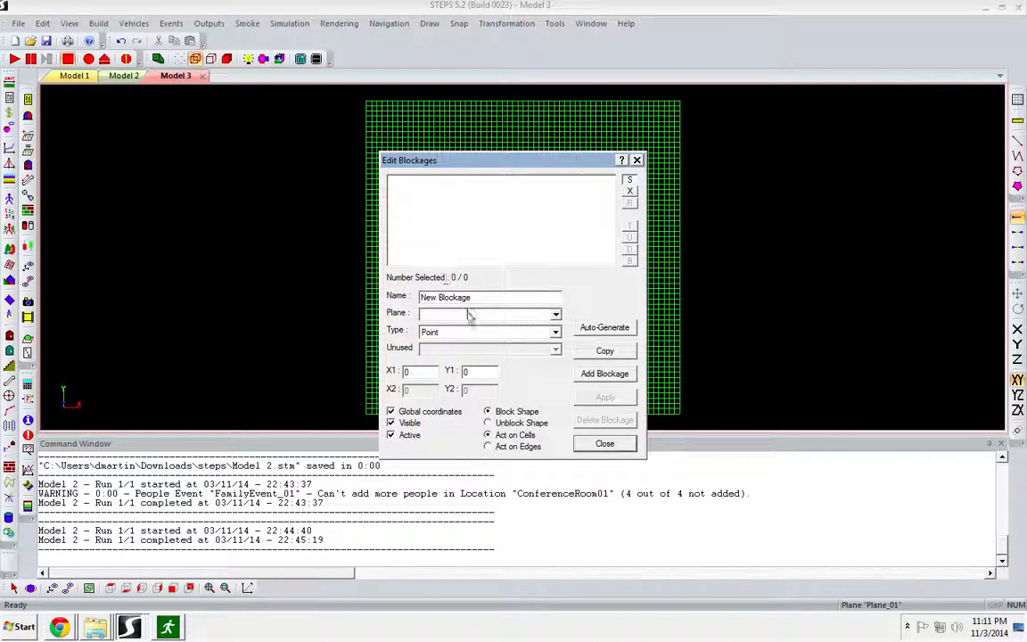
click(636, 161)
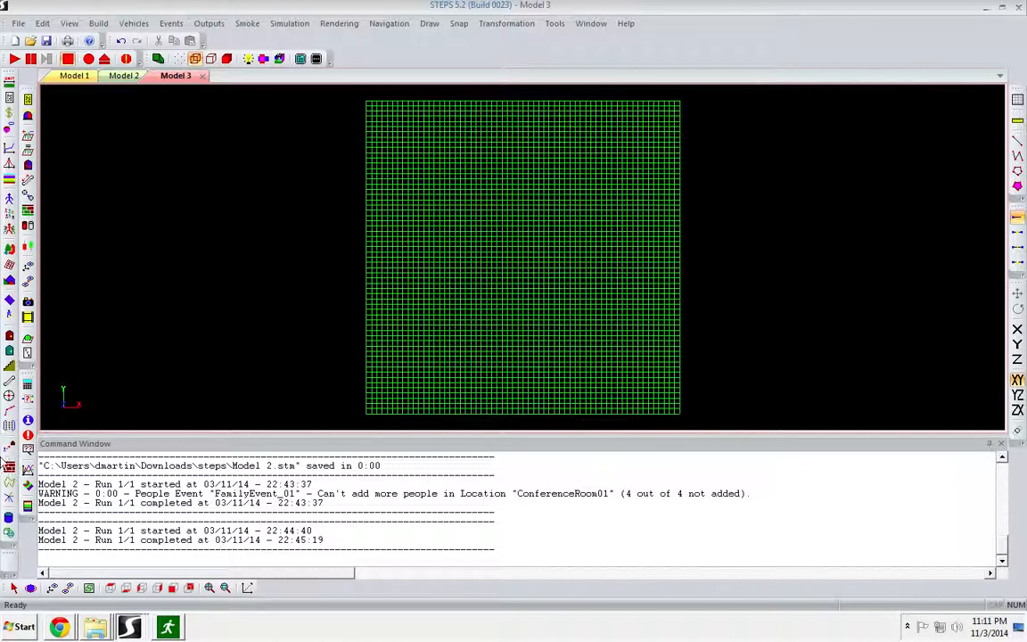
click(9, 482)
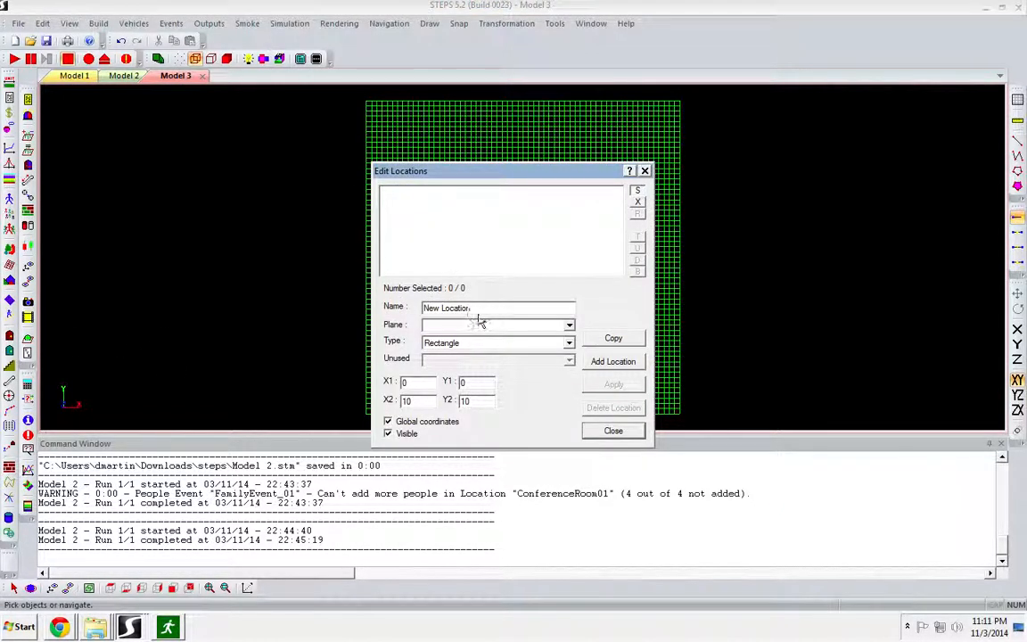
drag(485, 307, 394, 305)
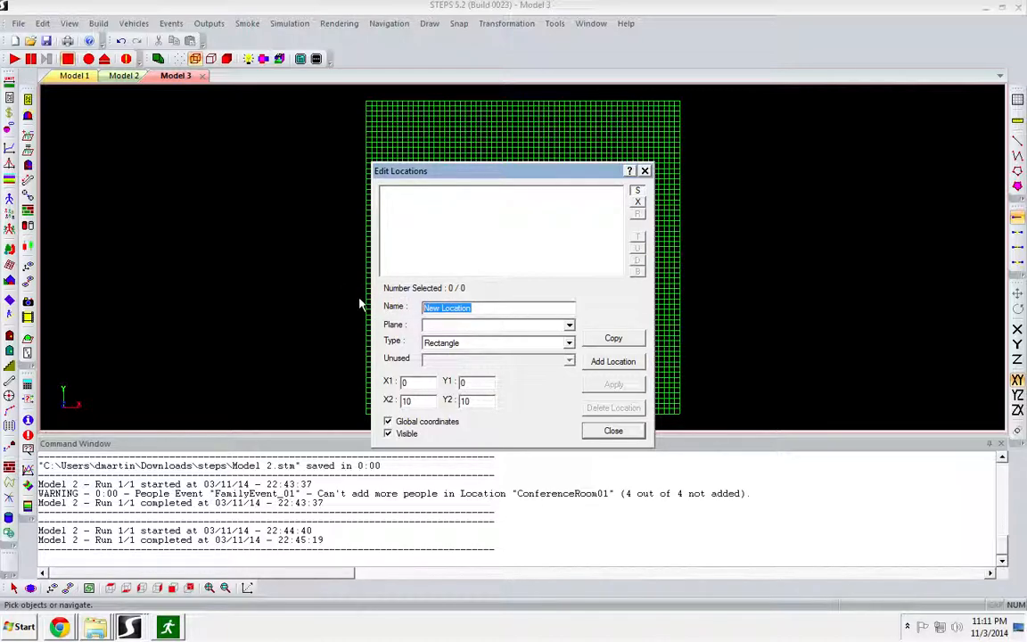
text(Conference Room)
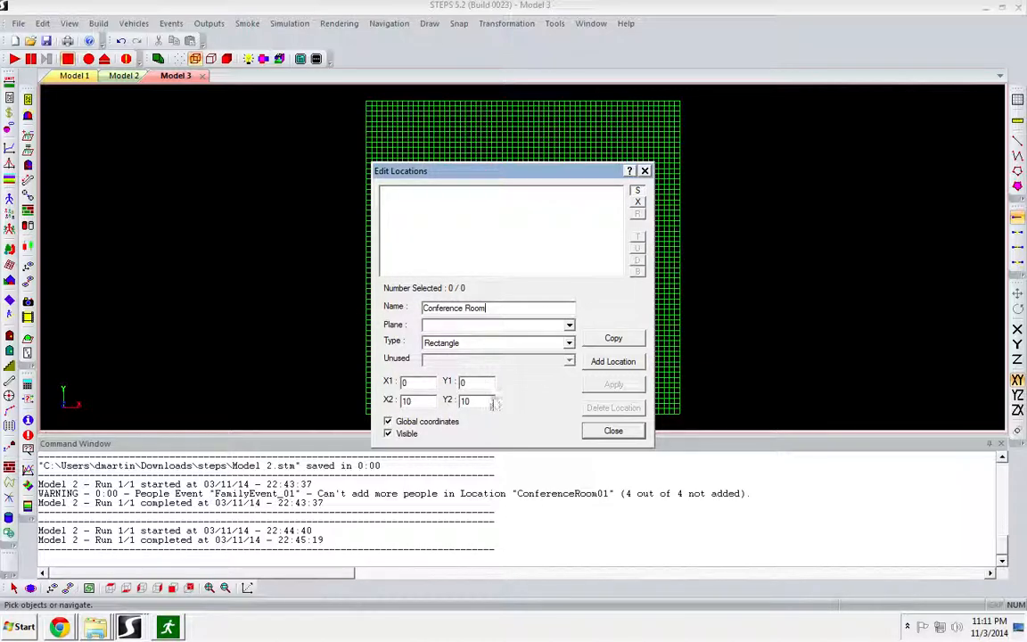
click(463, 326)
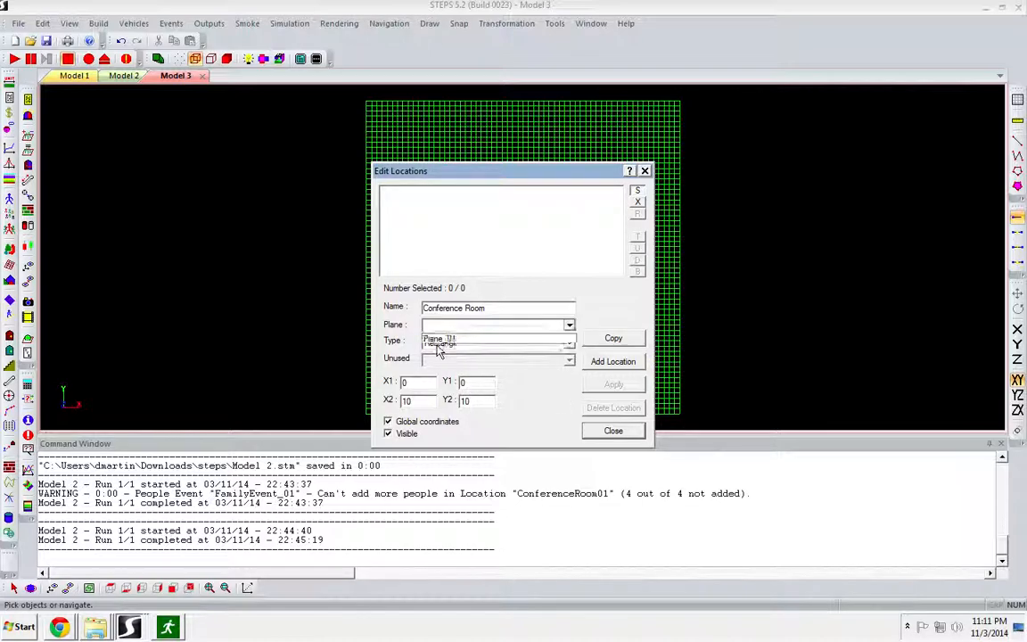
click(438, 341)
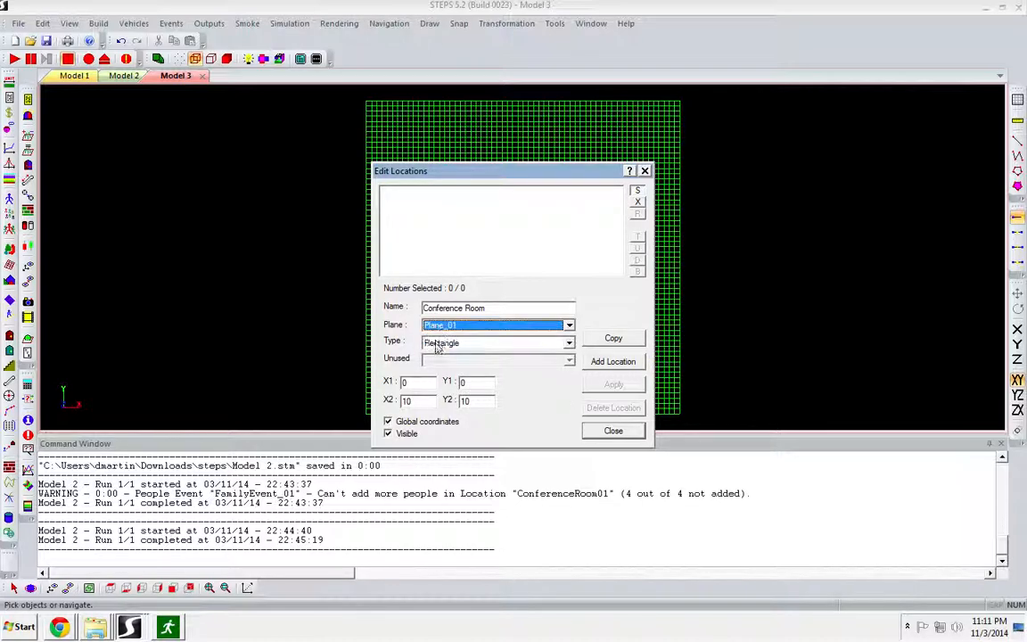
click(615, 363)
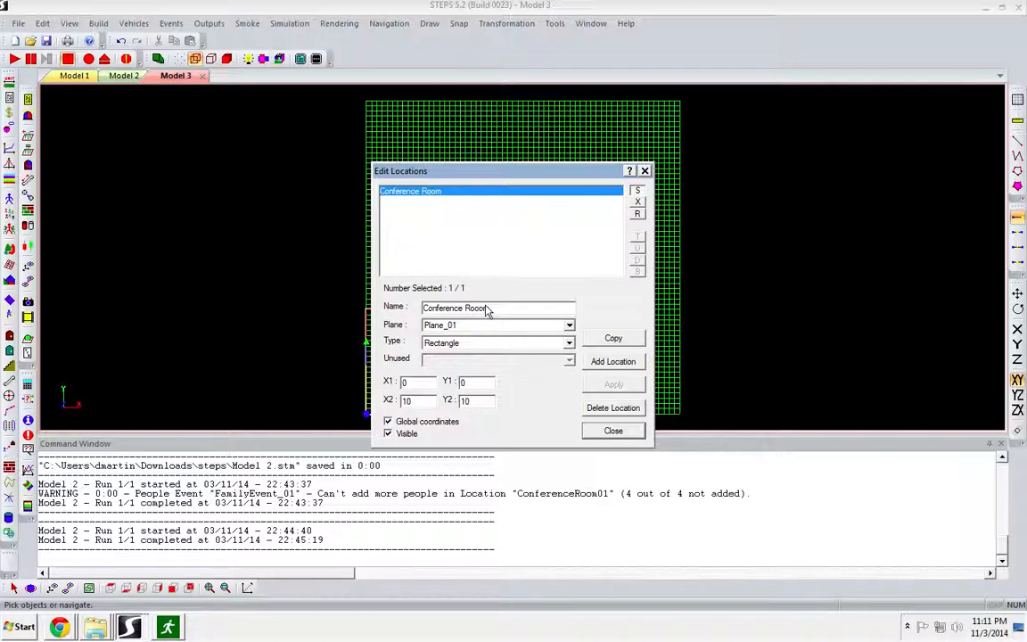
Rename the conference room location as ConferenceRoom_01.
drag(491, 306, 461, 305)
text(Room)
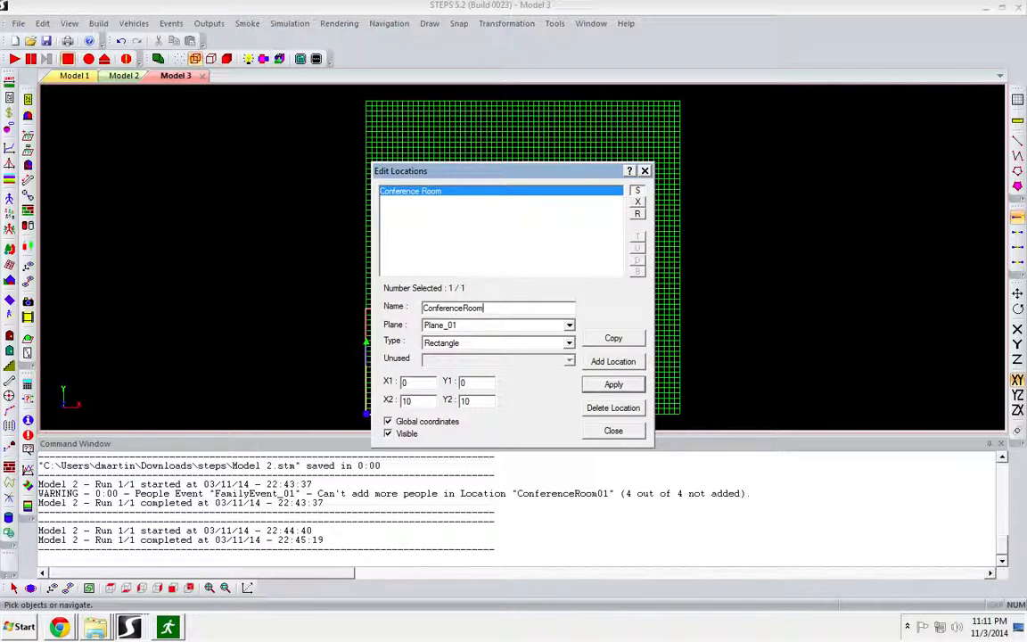
text(_01)
key(Return)
Add a second location named ConferenceRoom_02 on Plane_01, spanning X 0 to 10 and Y 20 to 30.
click(604, 363)
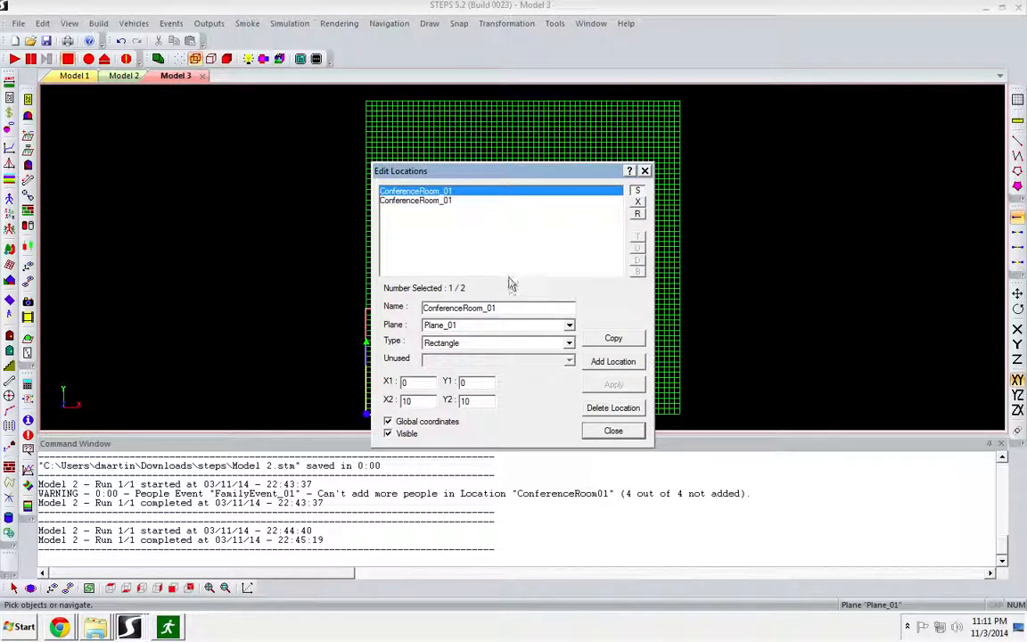
key(BackSpace)
text(2)
click(415, 382)
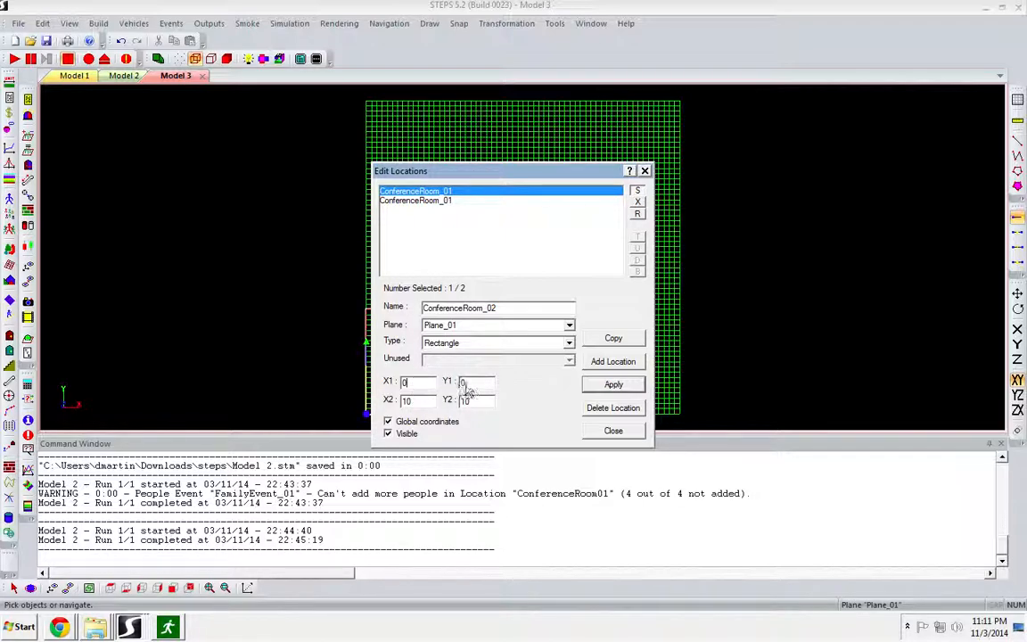
key(Tab)
text(30)
key(Tab)
drag(474, 383, 449, 393)
click(613, 385)
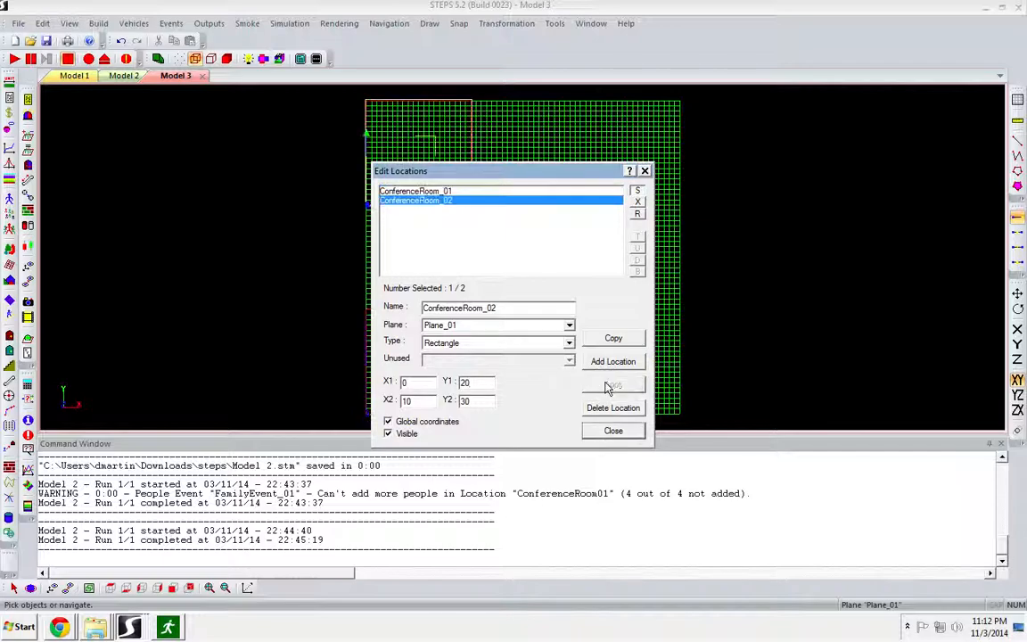
drag(495, 169, 751, 160)
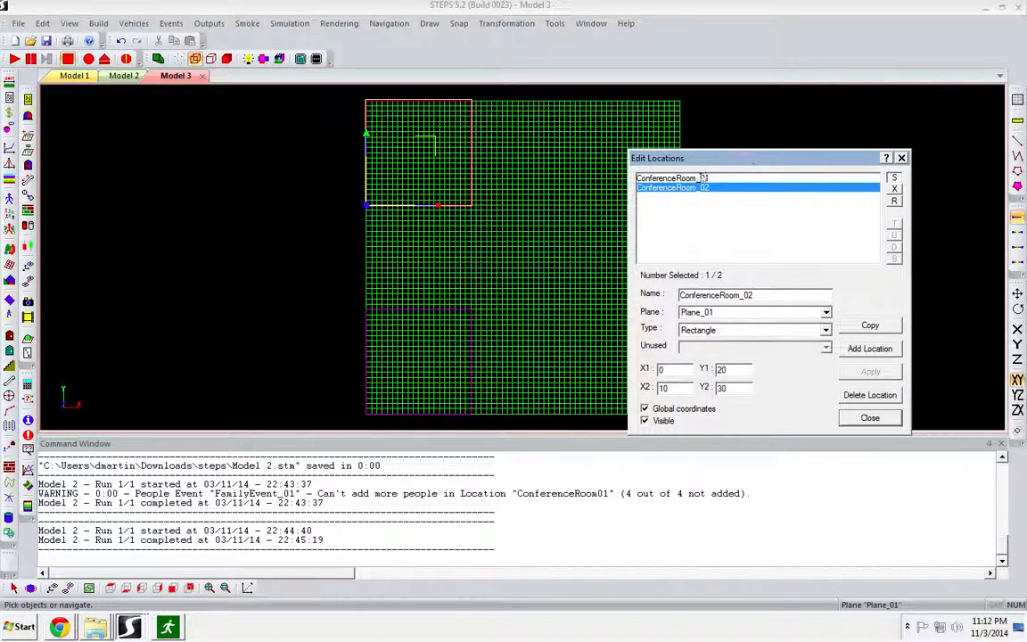
click(869, 419)
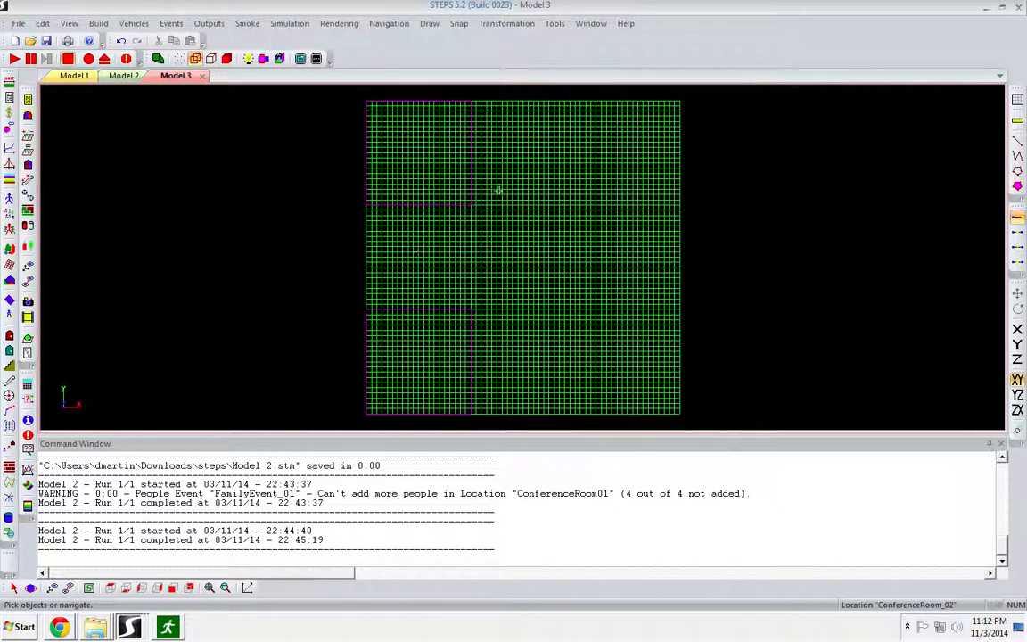
Draw a short line on the upper half of the grid's right edge and create a plane exit from it, with source Plane_01 and destination None.
click(1016, 138)
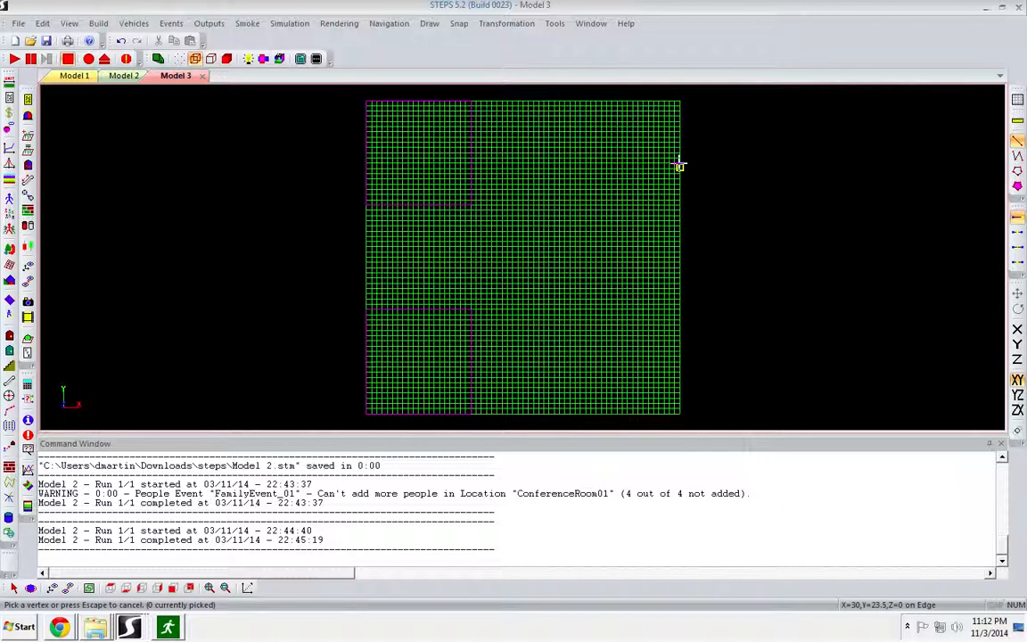
click(679, 209)
right_click(674, 197)
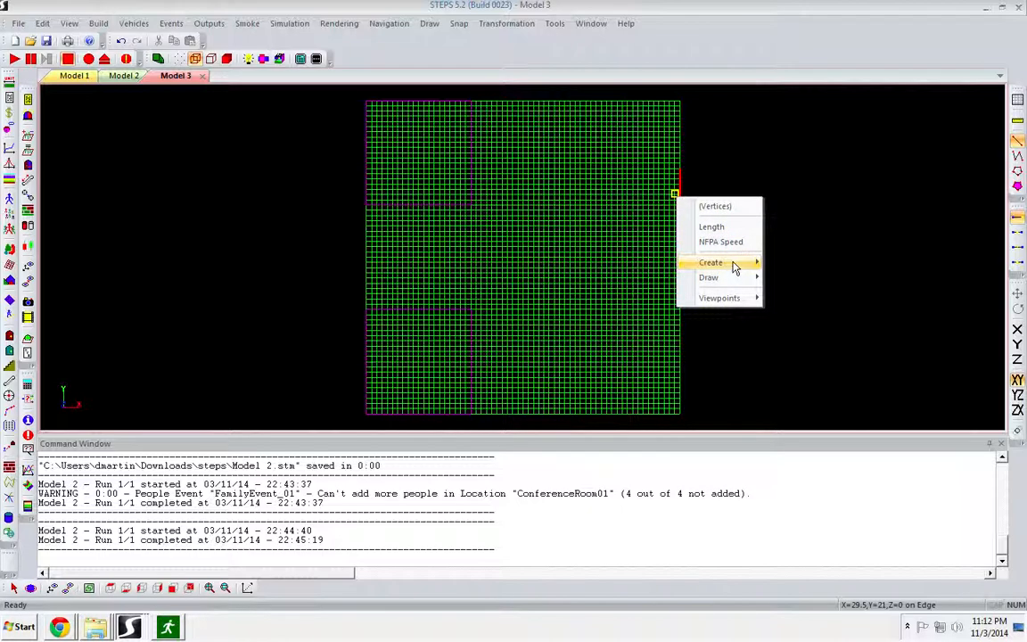
mouse_move(729, 261)
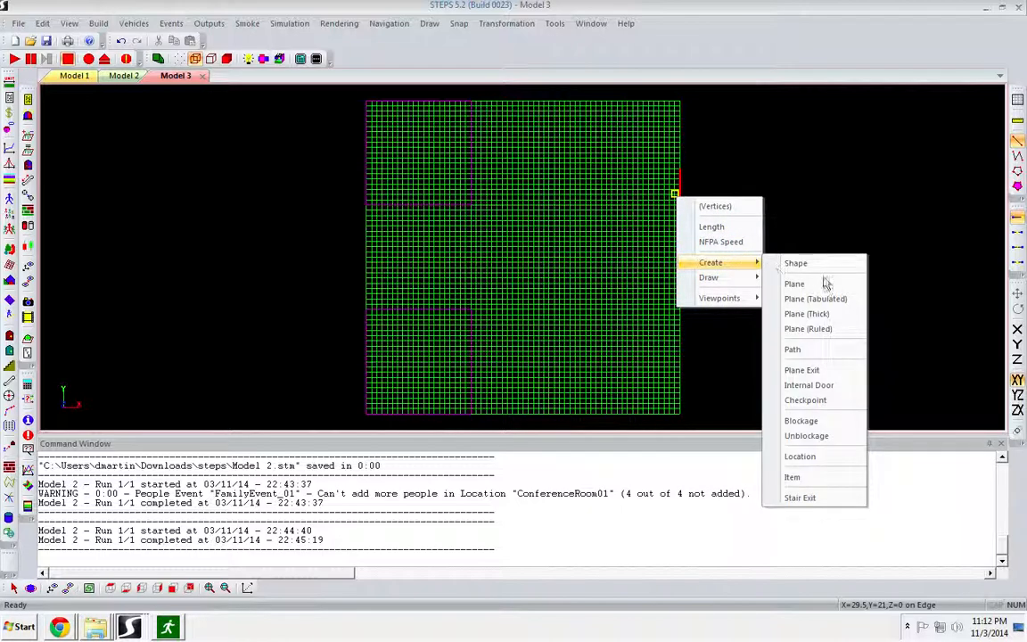
click(816, 370)
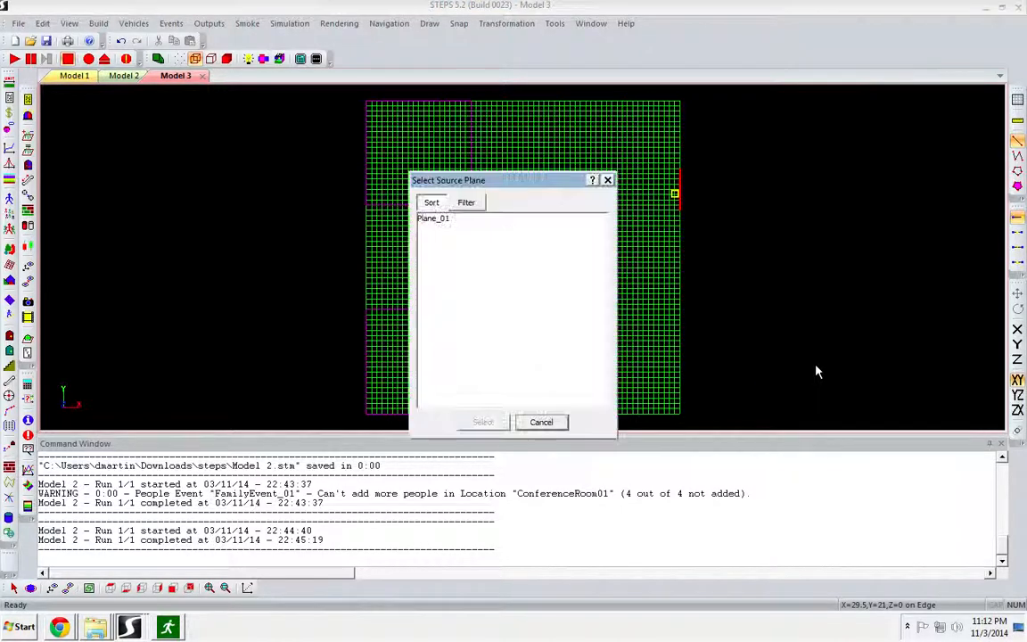
click(453, 220)
click(483, 422)
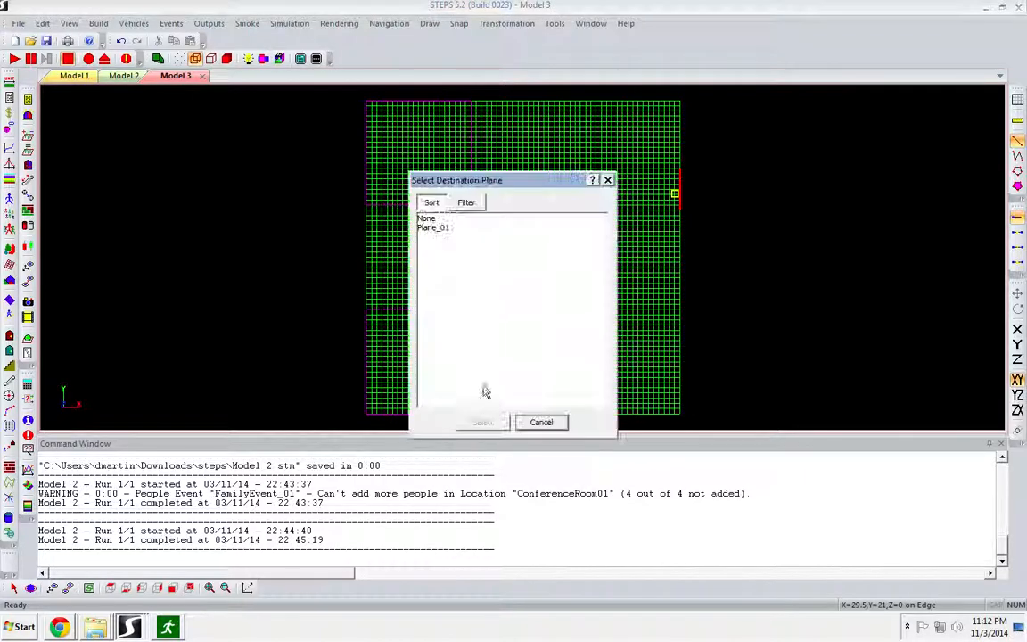
click(442, 219)
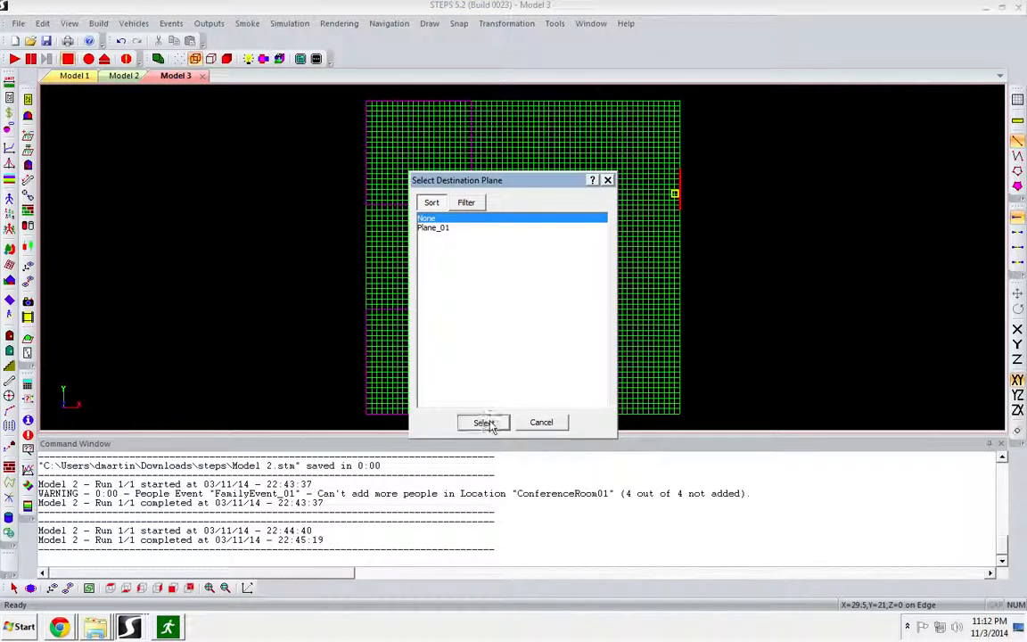
click(483, 421)
Set the new exit's flow rate to NFPA Door/Gate and keep the suggested object name.
click(499, 289)
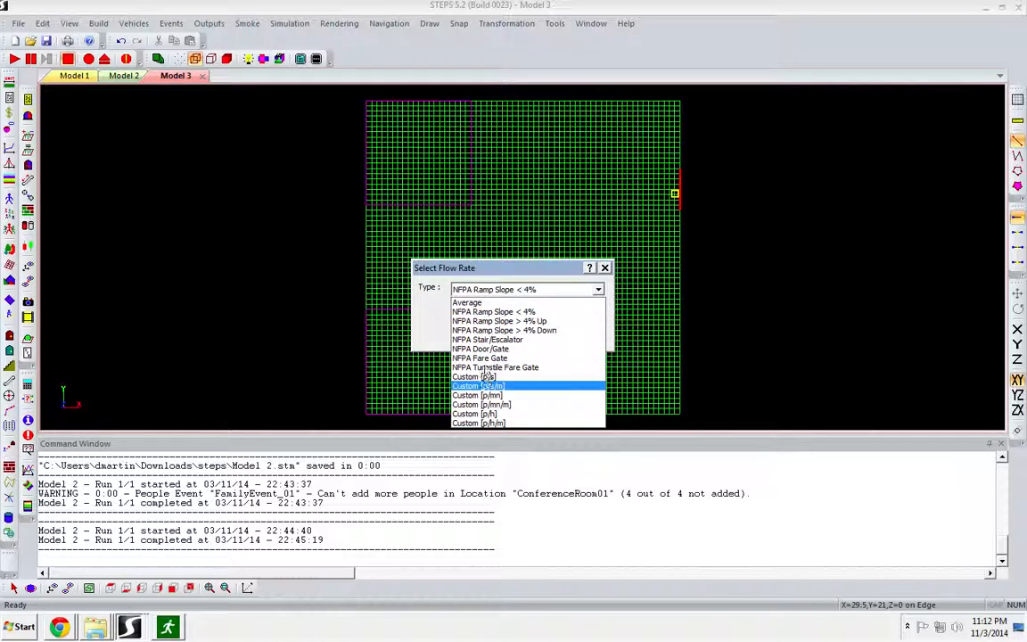
click(482, 349)
click(482, 330)
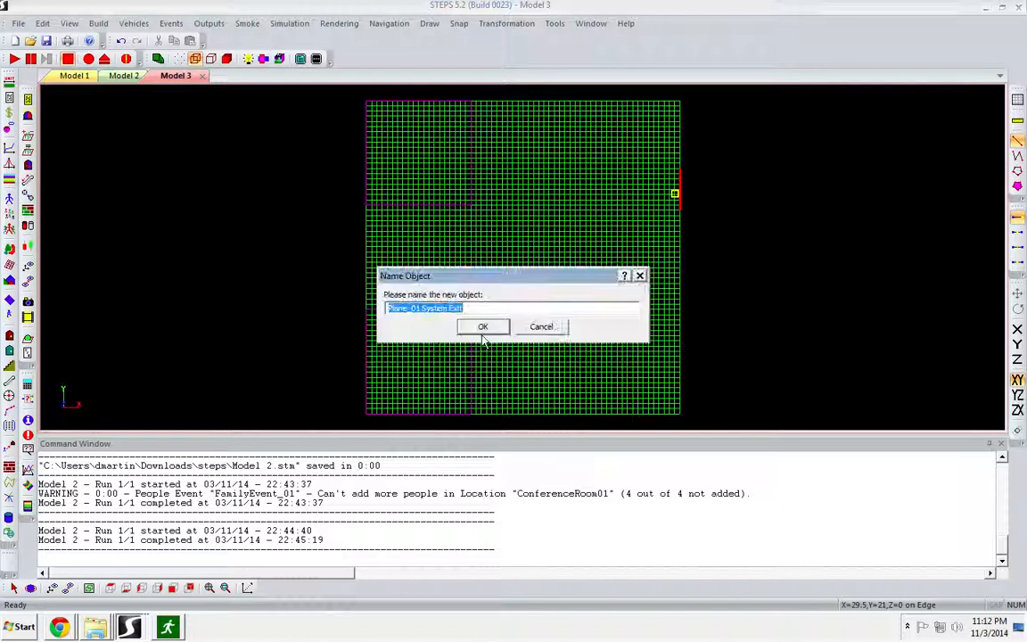
click(483, 326)
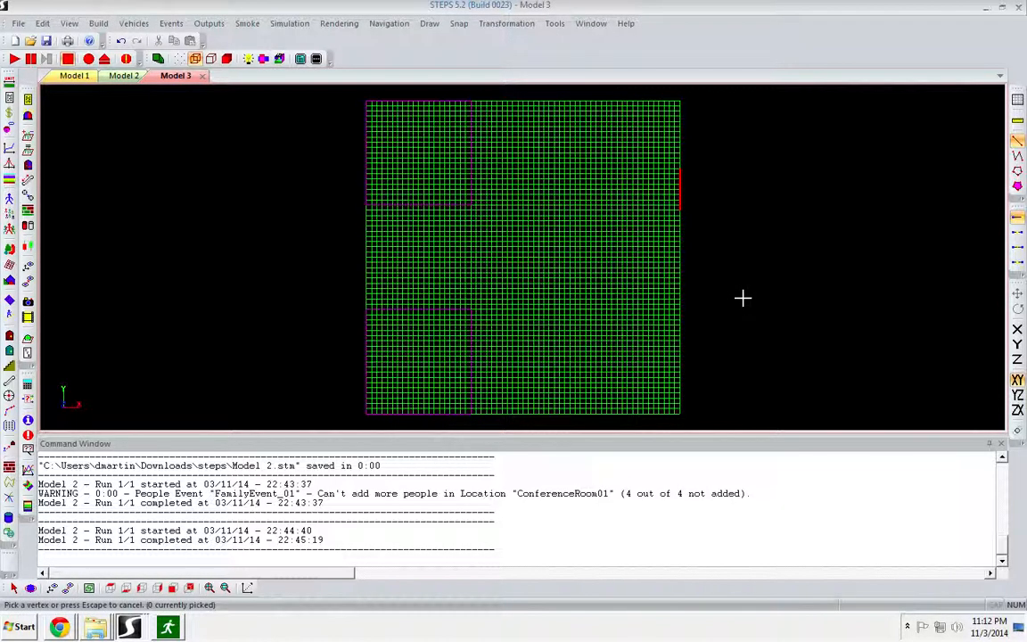
key(Escape)
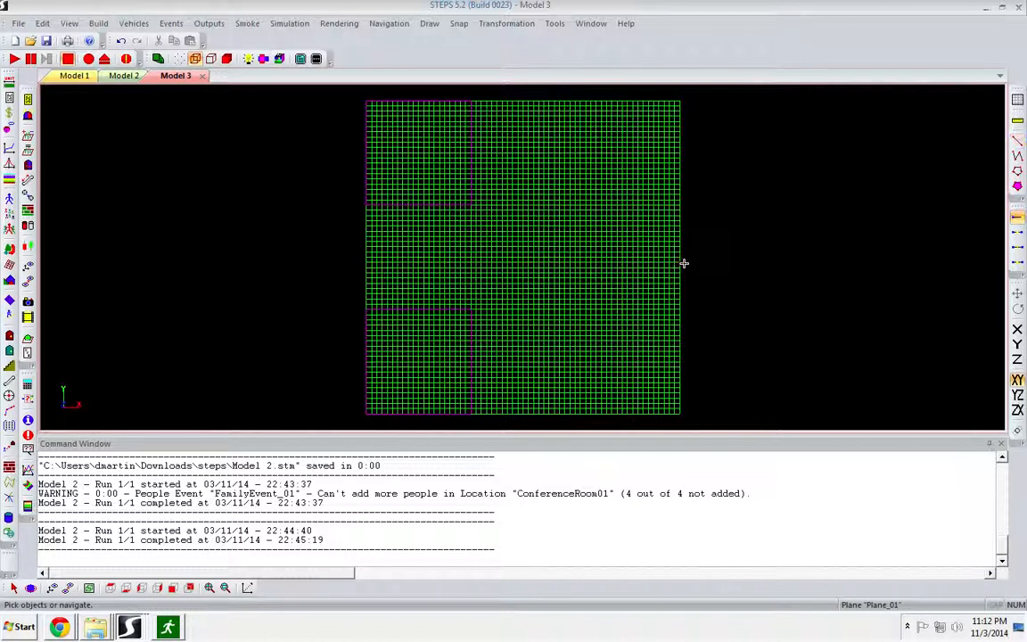
Add two people types named FamilyMember1 and FamilyMember2 with the default body settings.
click(9, 180)
drag(452, 118, 777, 96)
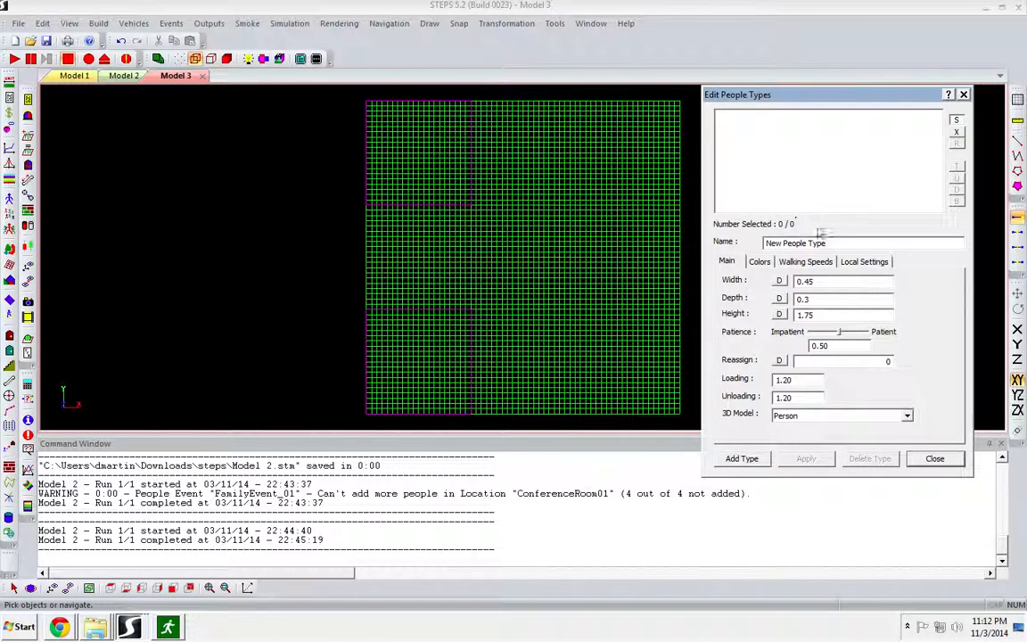
drag(832, 239, 689, 241)
text(F)
key(BackSpace)
key(BackSpace)
text(Me)
text(mb)
text(o)
click(742, 458)
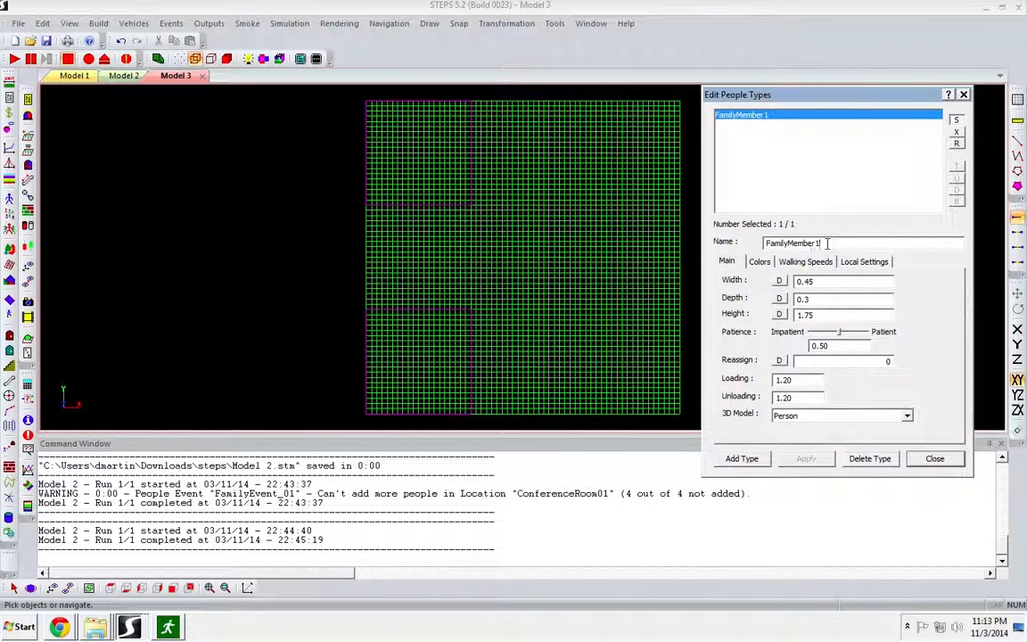
click(749, 458)
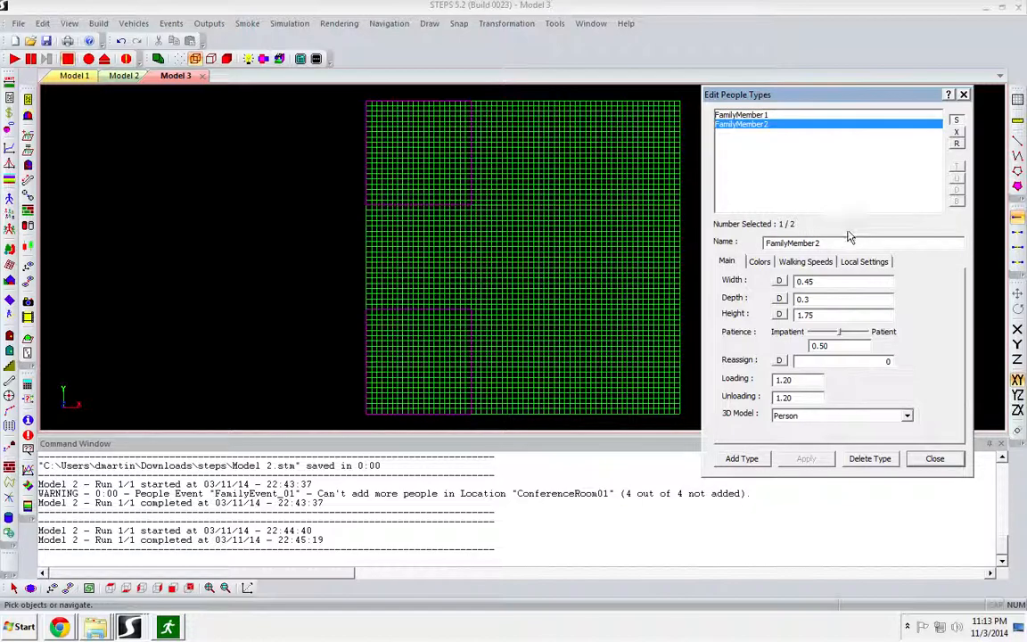
Add two more people types named FamilyMember3 and FamilyMember4 with the same settings as FamilyMember2.
click(836, 243)
key(BackSpace)
text(3)
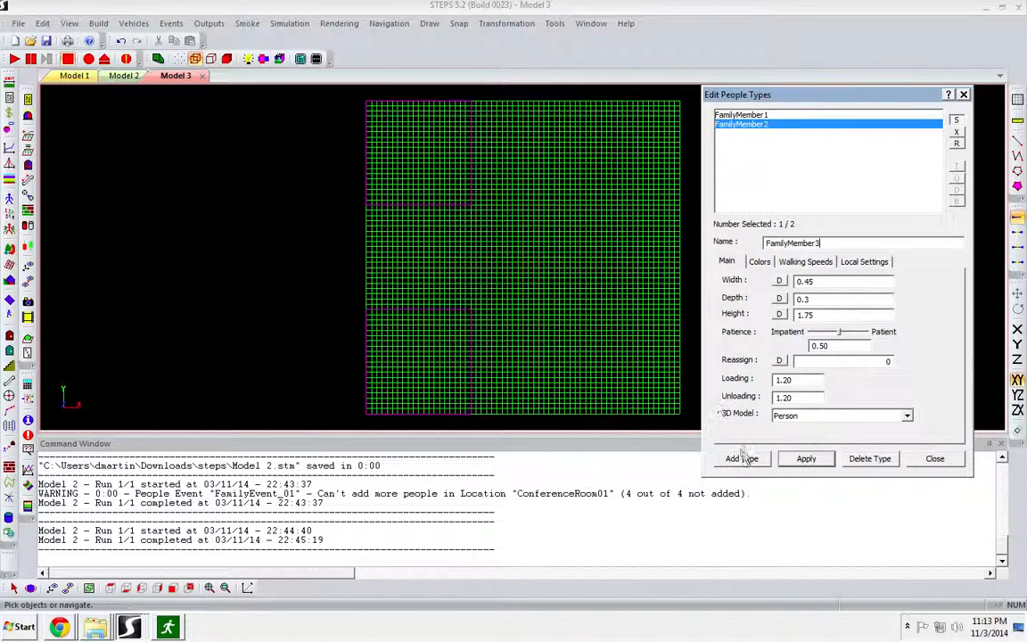
click(742, 458)
click(827, 240)
key(BackSpace)
text(4)
click(742, 458)
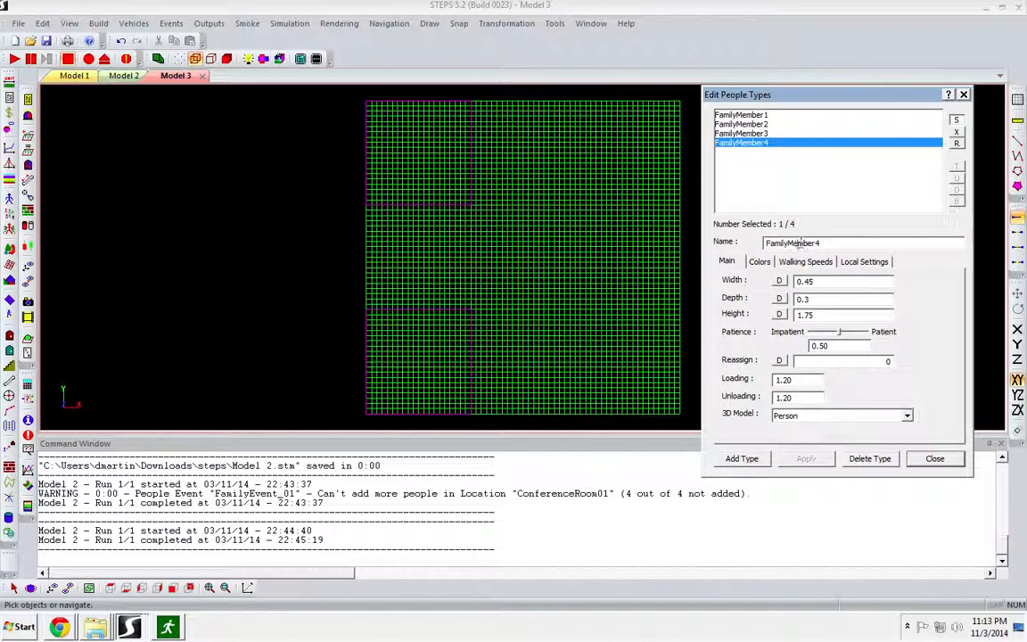
Add two people types named CoupleMember1 and CoupleMember2, keeping the same body settings.
drag(785, 242, 736, 250)
text(Coule)
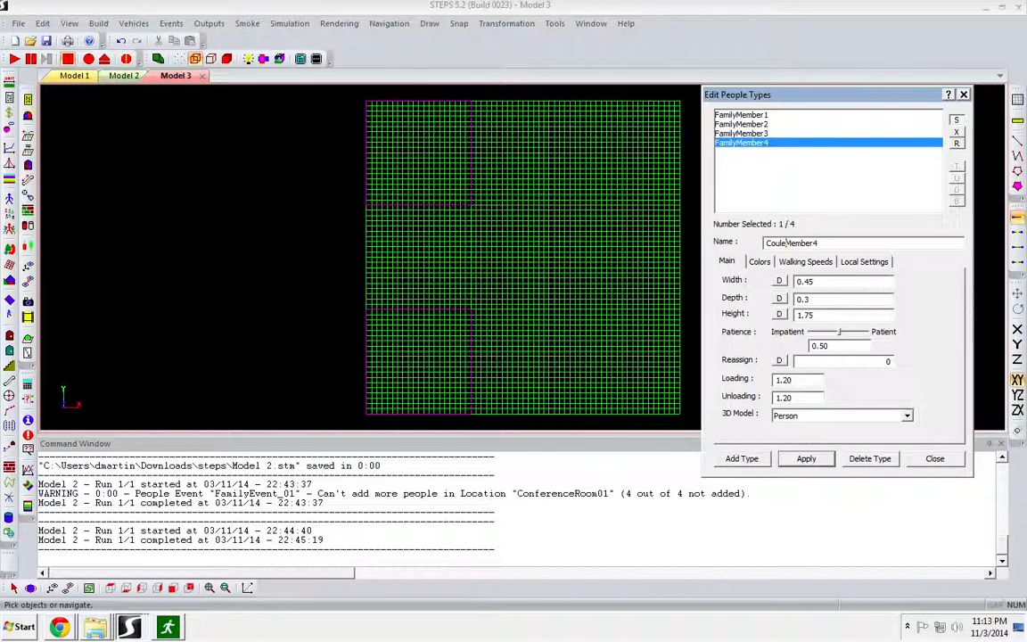
text(ple)
key(BackSpace)
text(1)
click(741, 458)
click(837, 238)
key(BackSpace)
text(2)
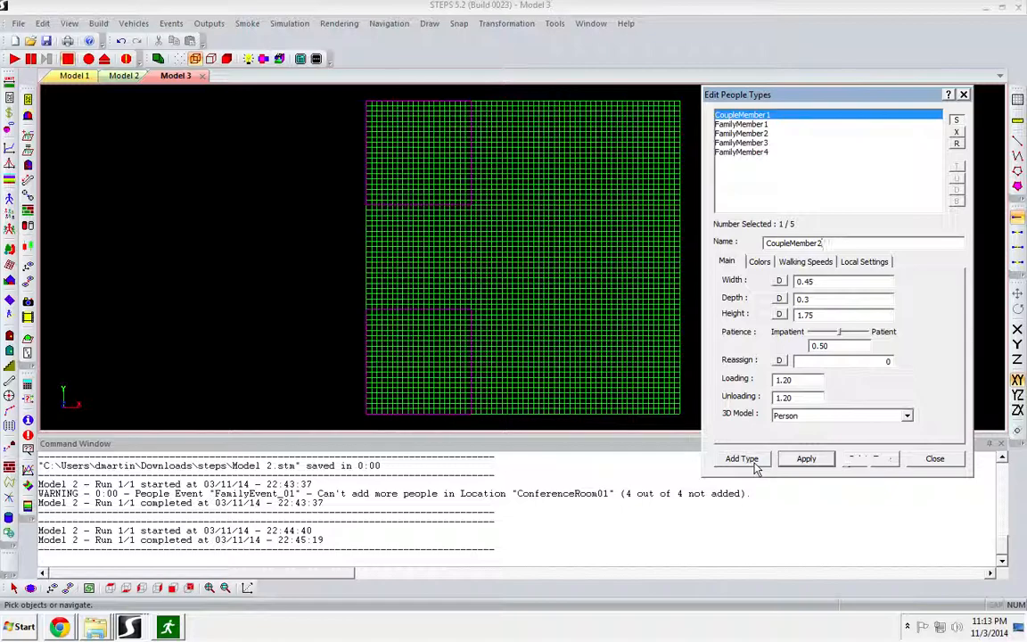
click(742, 458)
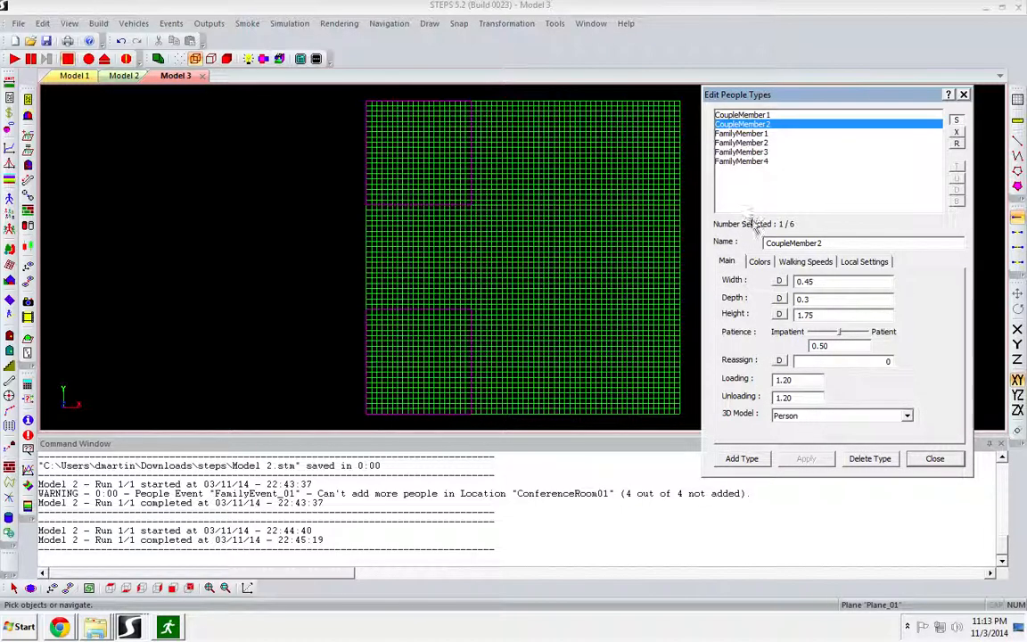
Review the people types' body dimensions, colors, walking speeds and available 3D models, and close the people type editor.
click(803, 262)
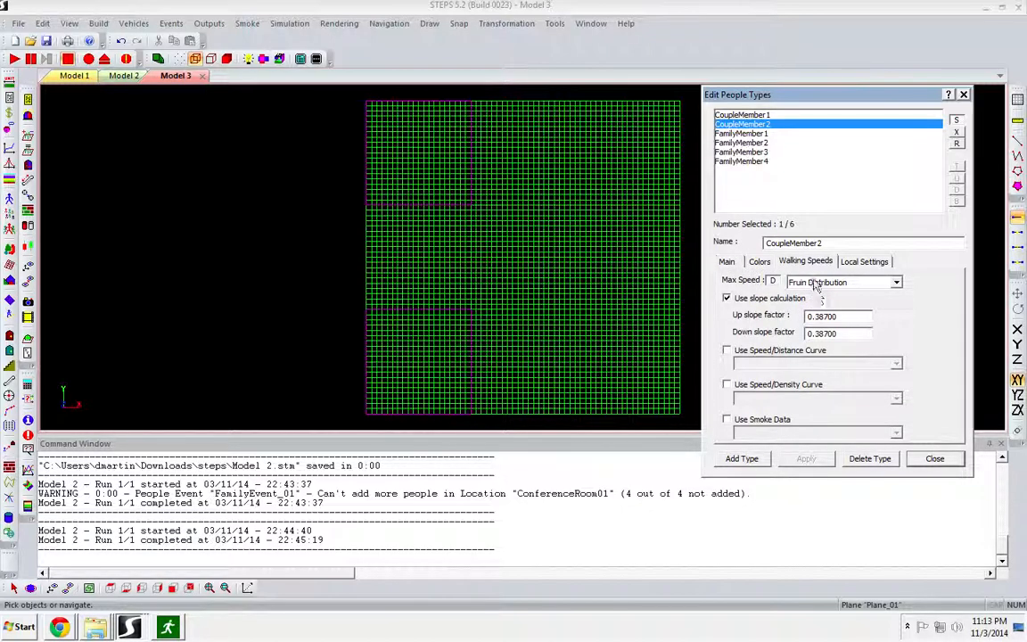
click(741, 134)
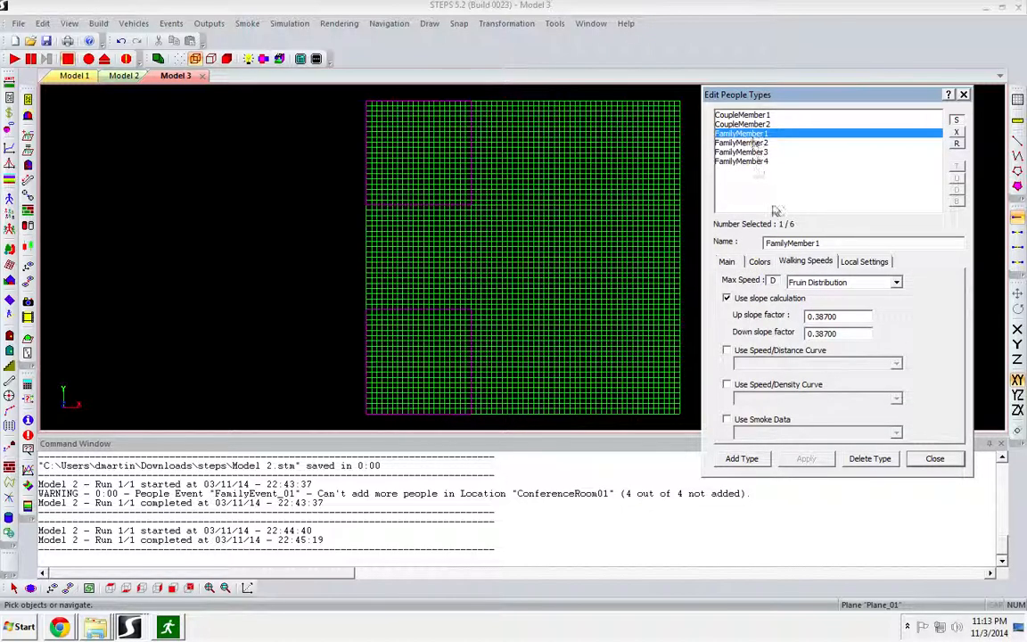
click(757, 262)
click(724, 262)
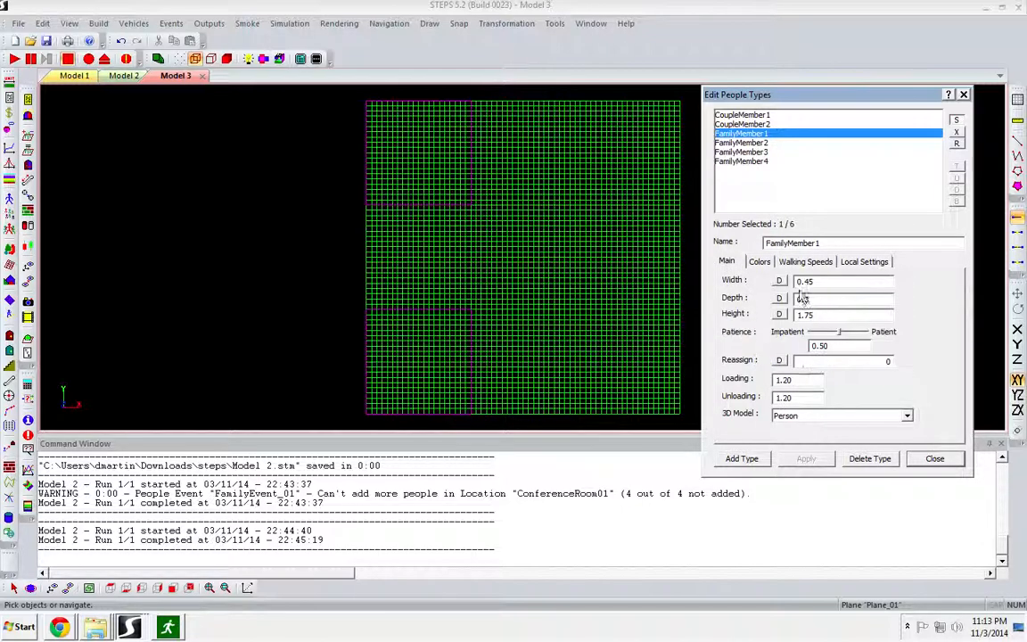
click(759, 263)
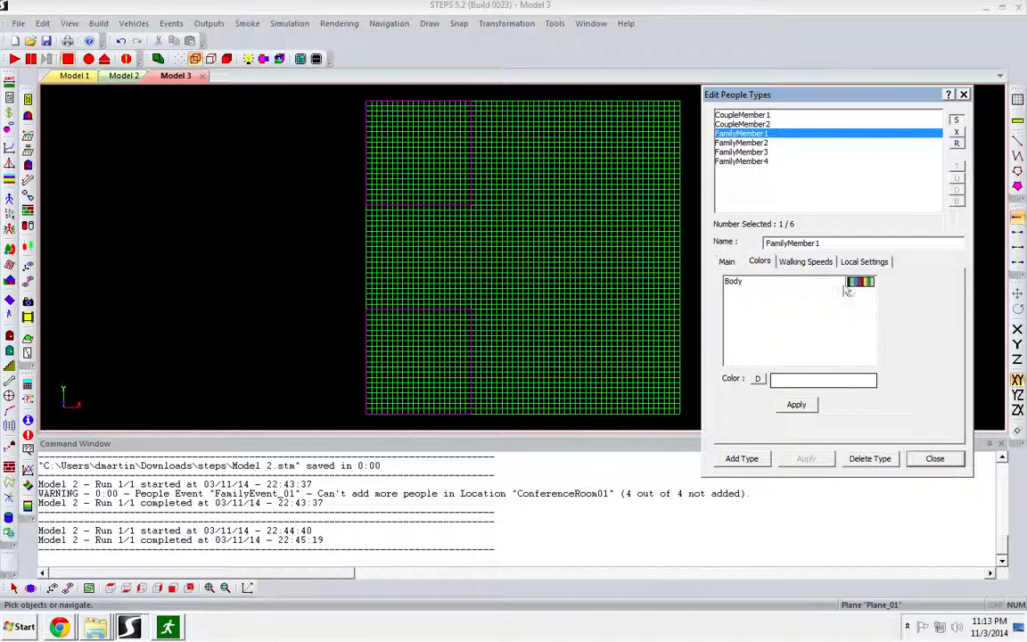
click(807, 262)
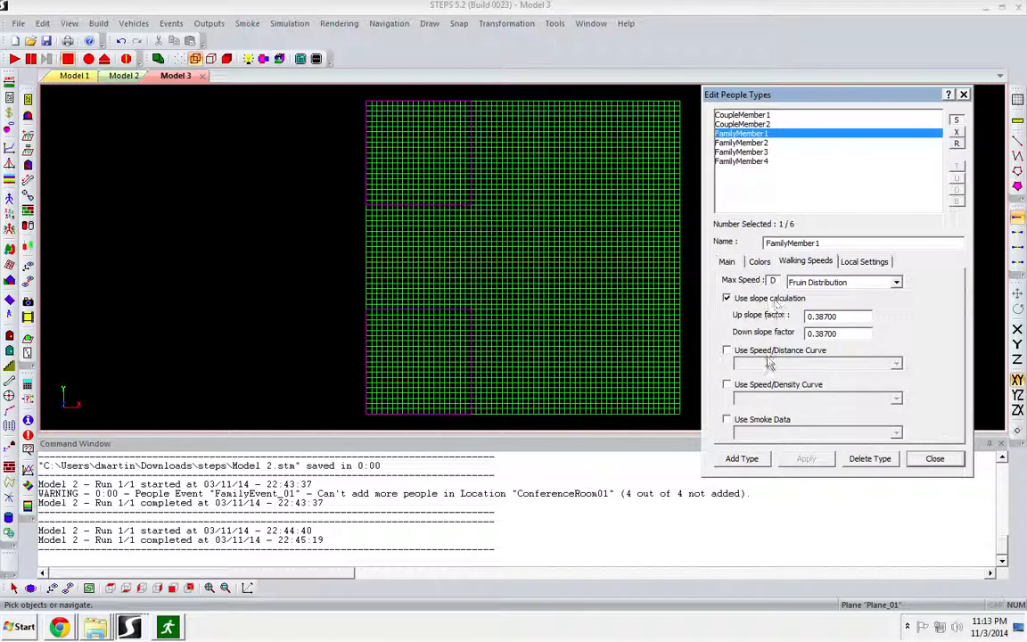
click(727, 261)
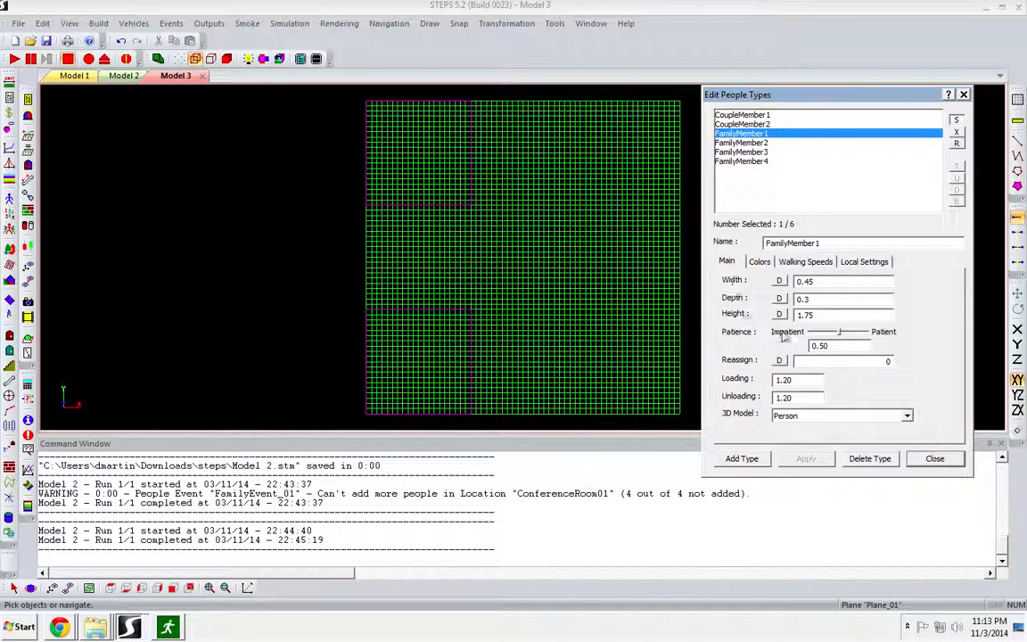
click(813, 417)
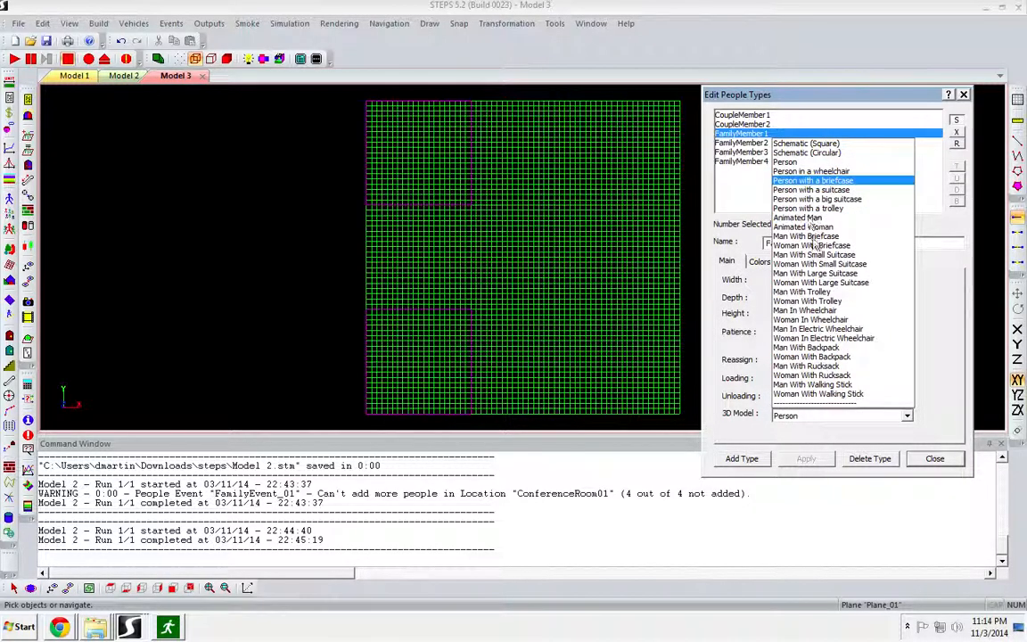
click(927, 385)
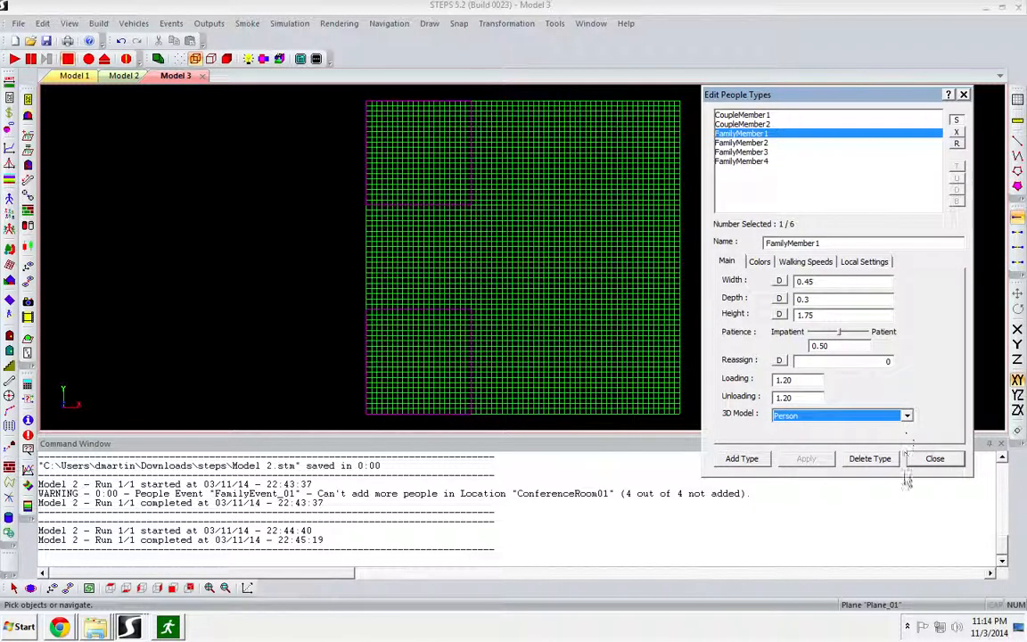
click(770, 152)
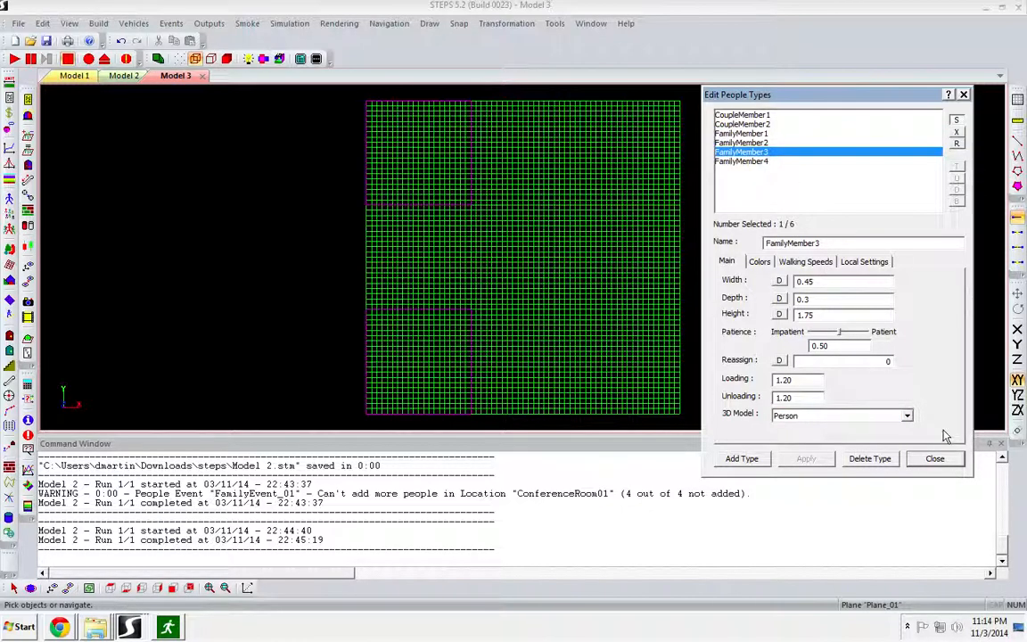
click(933, 459)
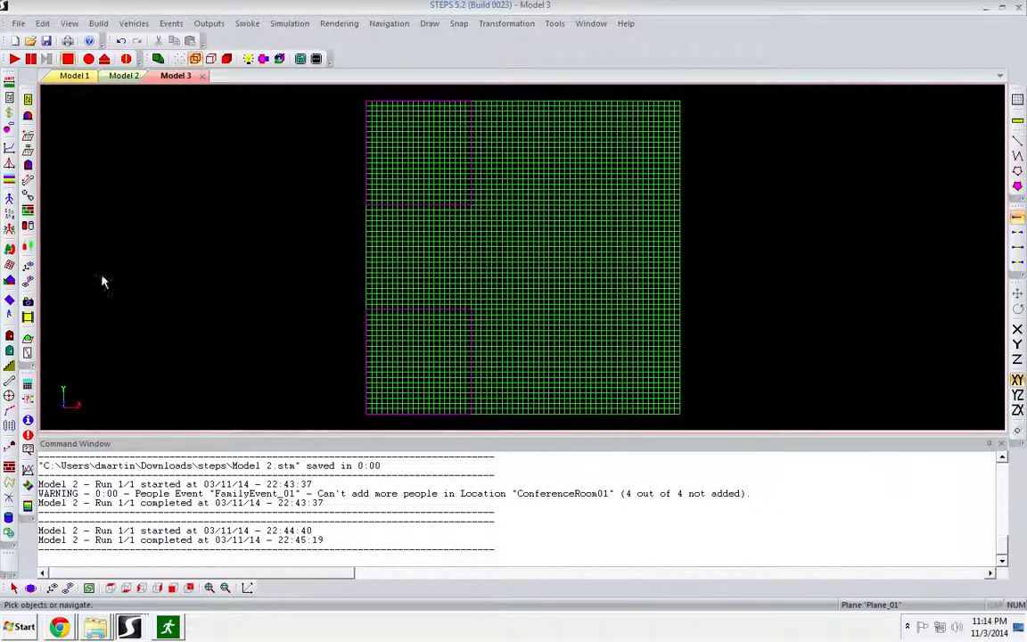
Begin a new people group named ConferenceRoomFamily and set its number of people to 4.
click(9, 214)
drag(390, 206, 499, 190)
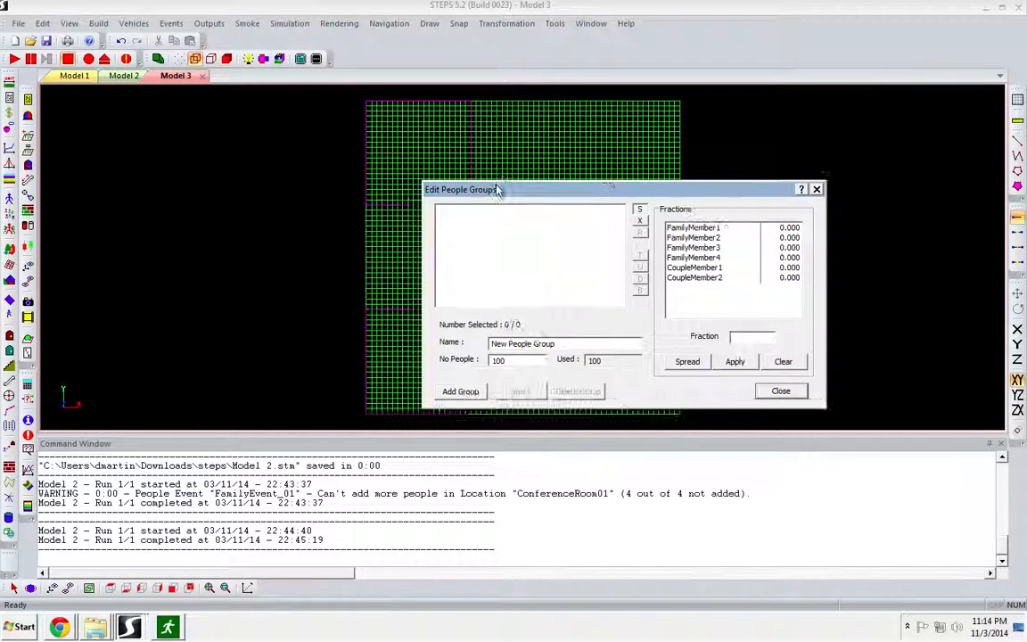
click(568, 344)
drag(568, 344, 450, 343)
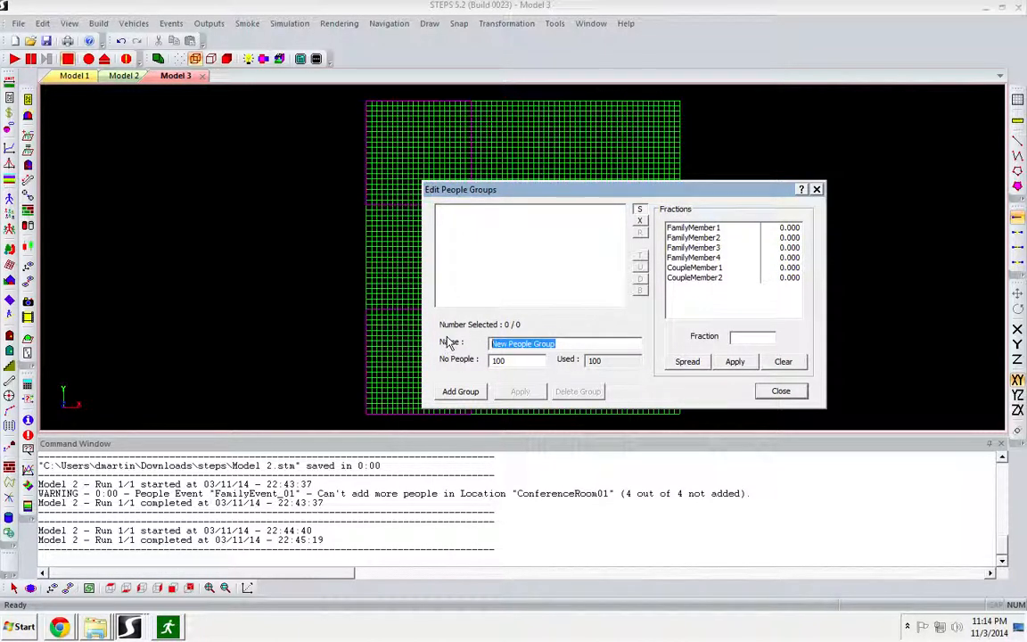
text(Family)
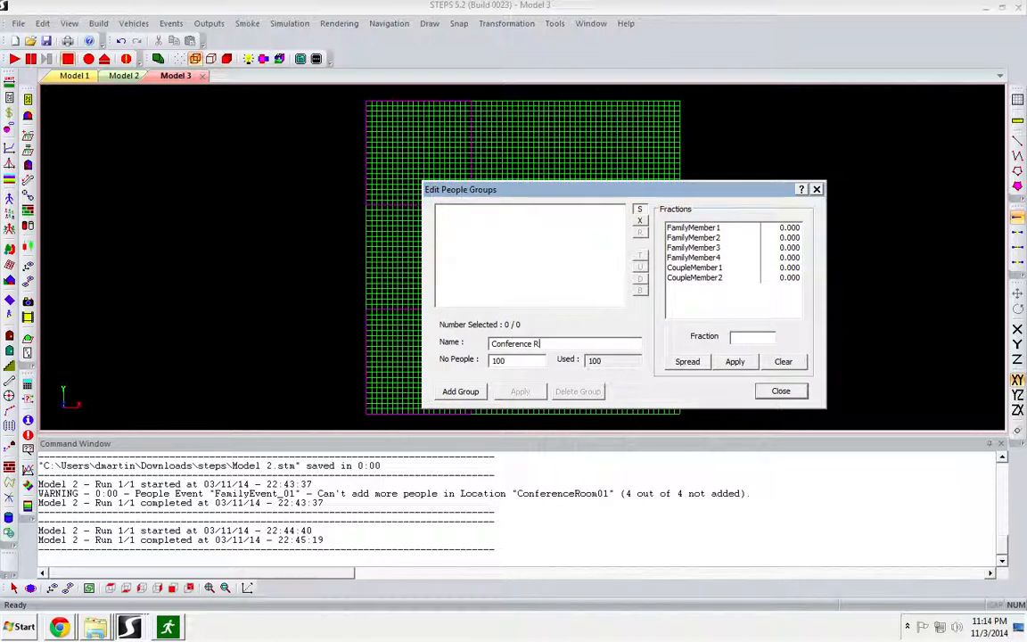
text(omFamily)
double_click(505, 360)
text(4)
Set the fraction of FamilyMember1 through FamilyMember4 to 1 and add the ConferenceRoomFamily group.
click(692, 227)
click(710, 257)
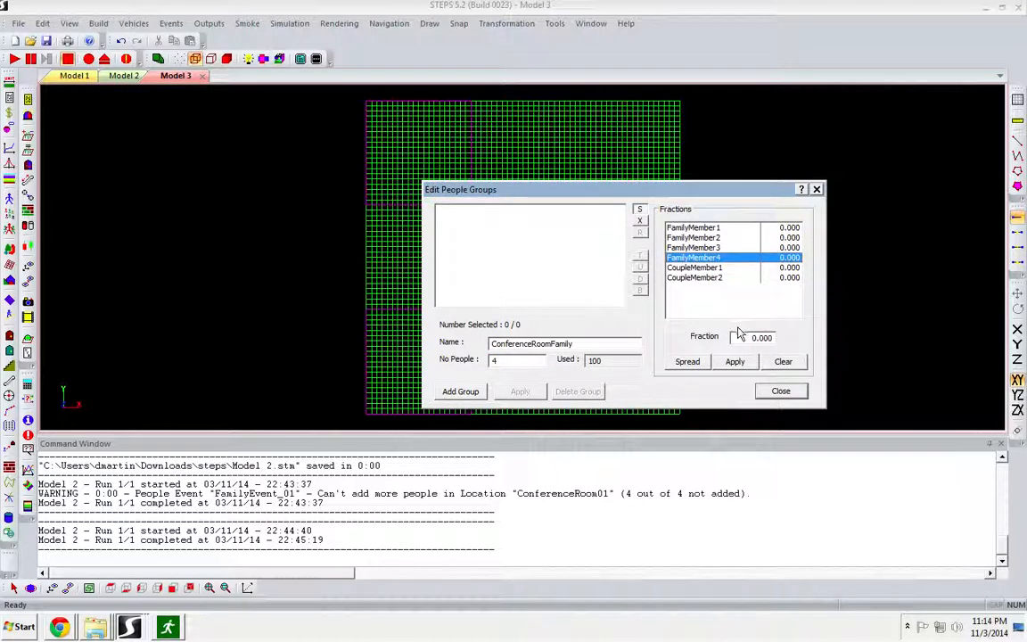
shift+click(716, 228)
click(749, 336)
double_click(749, 336)
text(1)
click(735, 361)
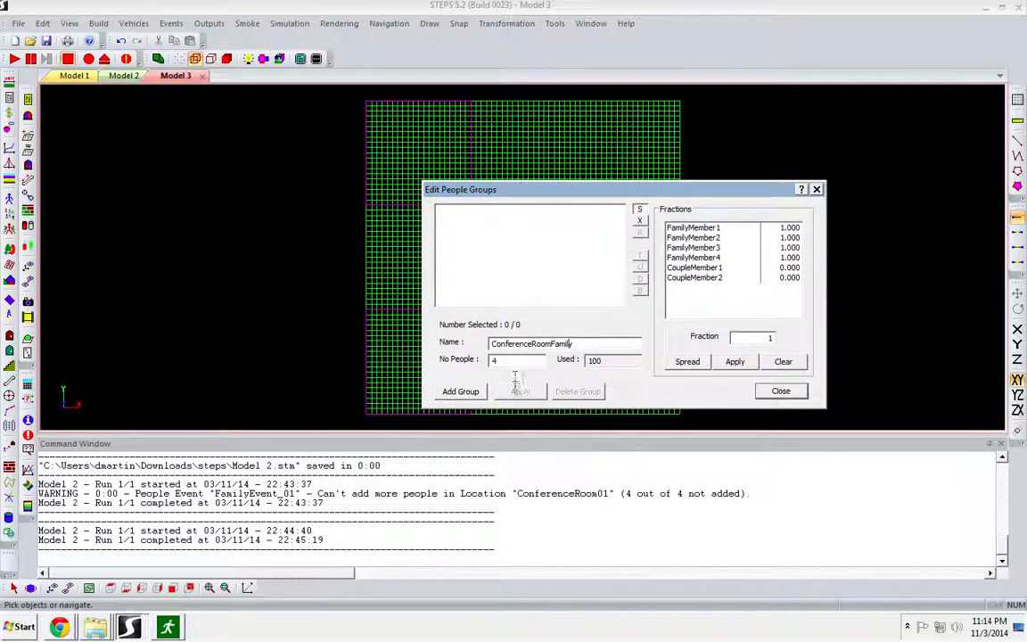
click(460, 392)
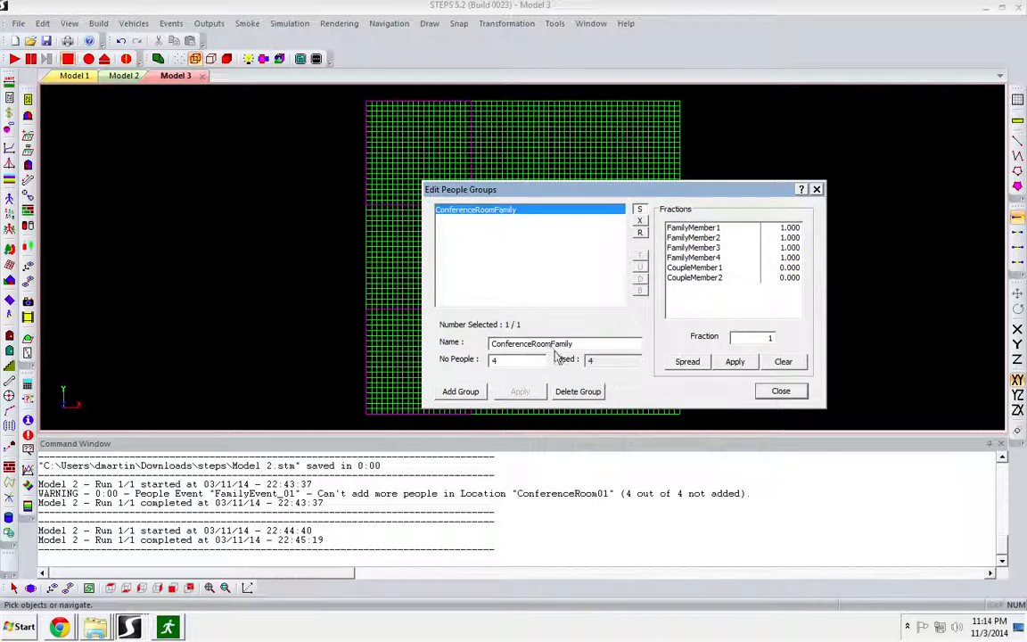
Enter ConferenceRoomCouple as the name for a second people group, with 2 people.
drag(573, 344, 553, 346)
text(Couple)
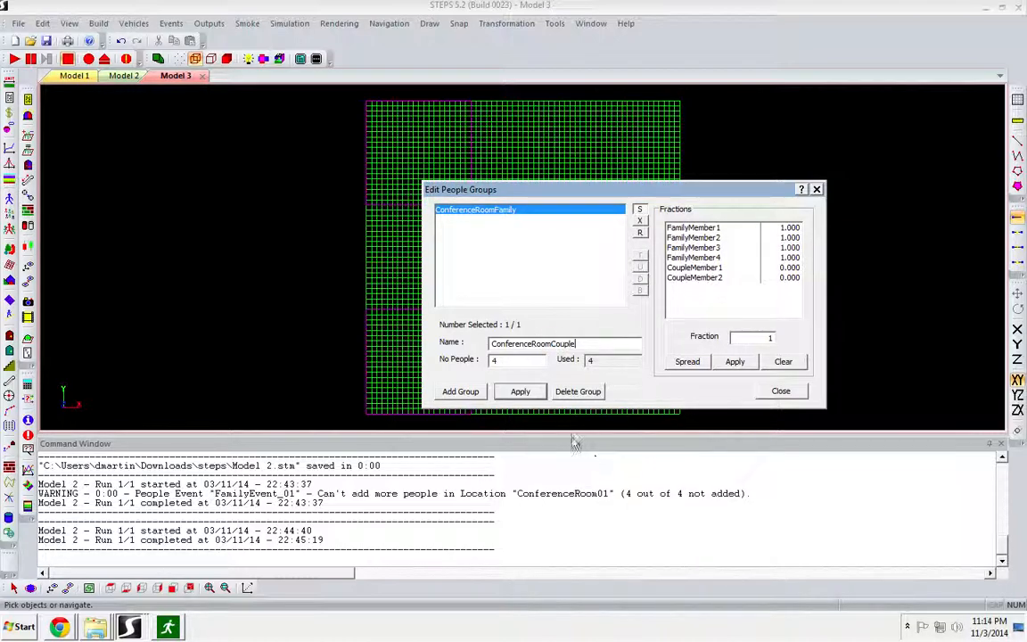
click(501, 361)
drag(501, 360, 478, 361)
text(2)
Set the fraction of all four FamilyMember types to 0 for the couple group.
click(707, 227)
click(713, 257)
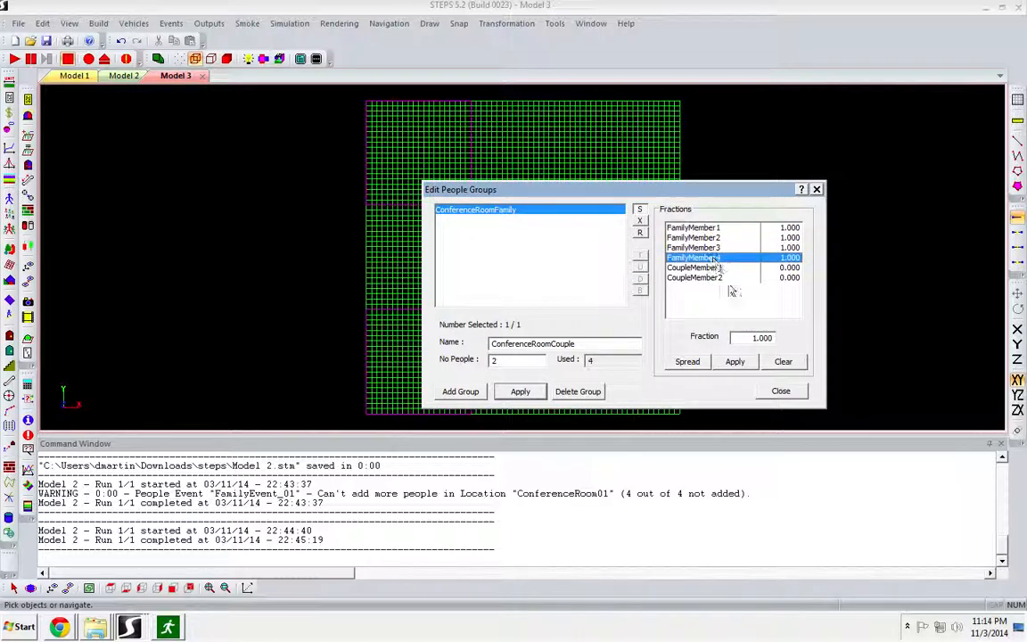
click(749, 338)
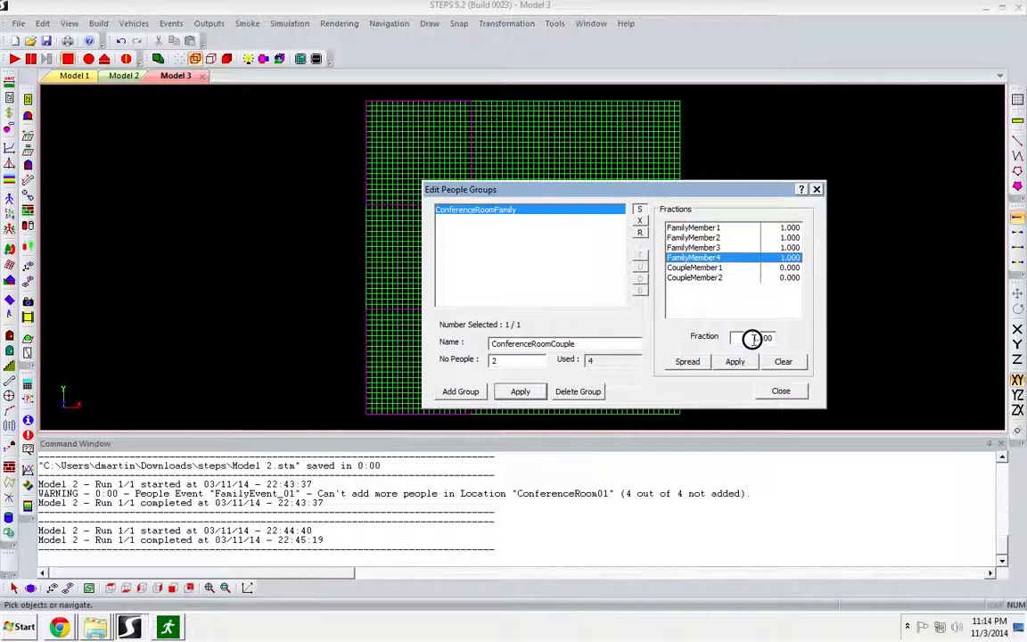
click(716, 228)
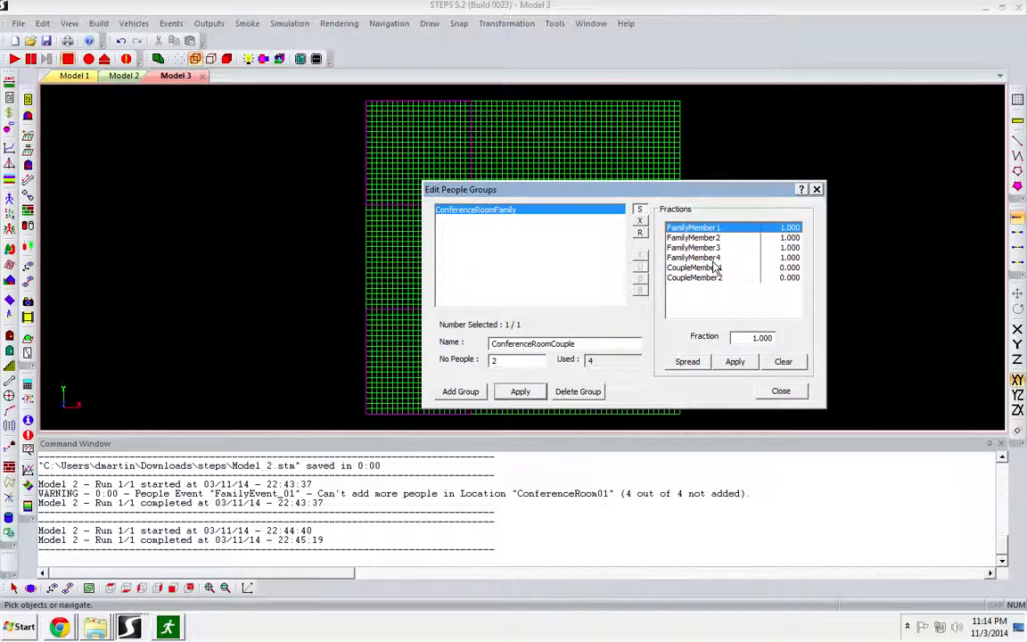
shift+click(704, 258)
drag(745, 335, 802, 335)
text(0)
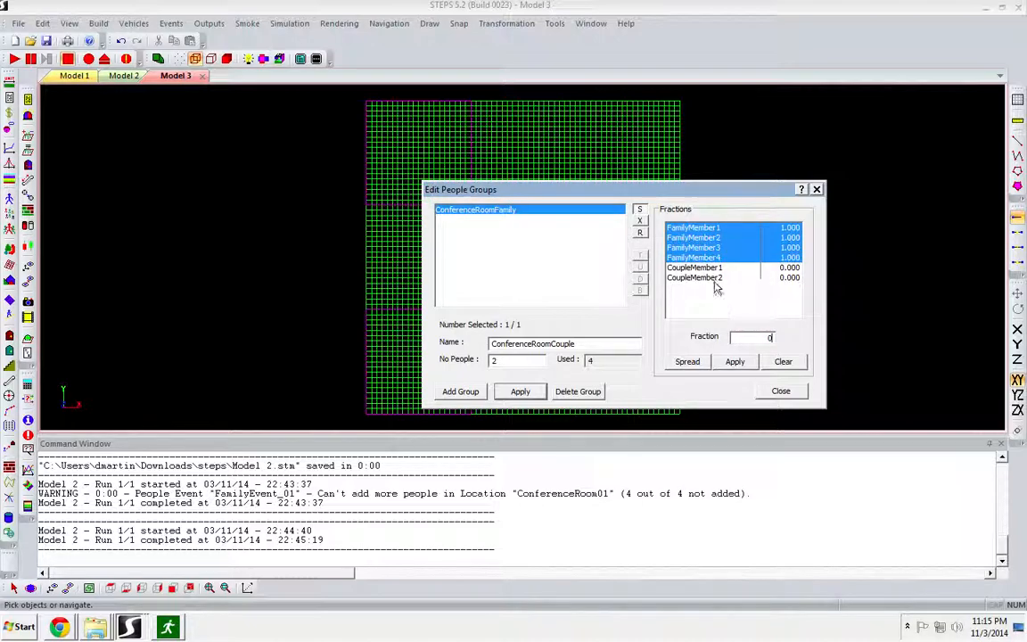
click(734, 362)
Set the fraction of CoupleMember1 and CoupleMember2 to 1, add ConferenceRoomCouple as a separate group, and close the group editor.
click(705, 268)
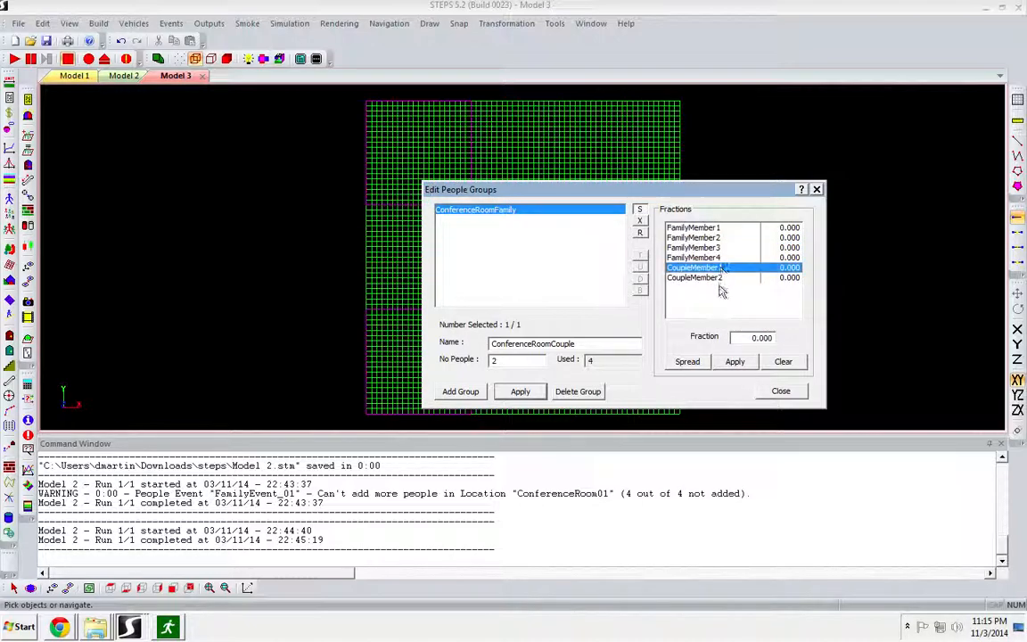
shift+click(717, 280)
drag(760, 338, 805, 337)
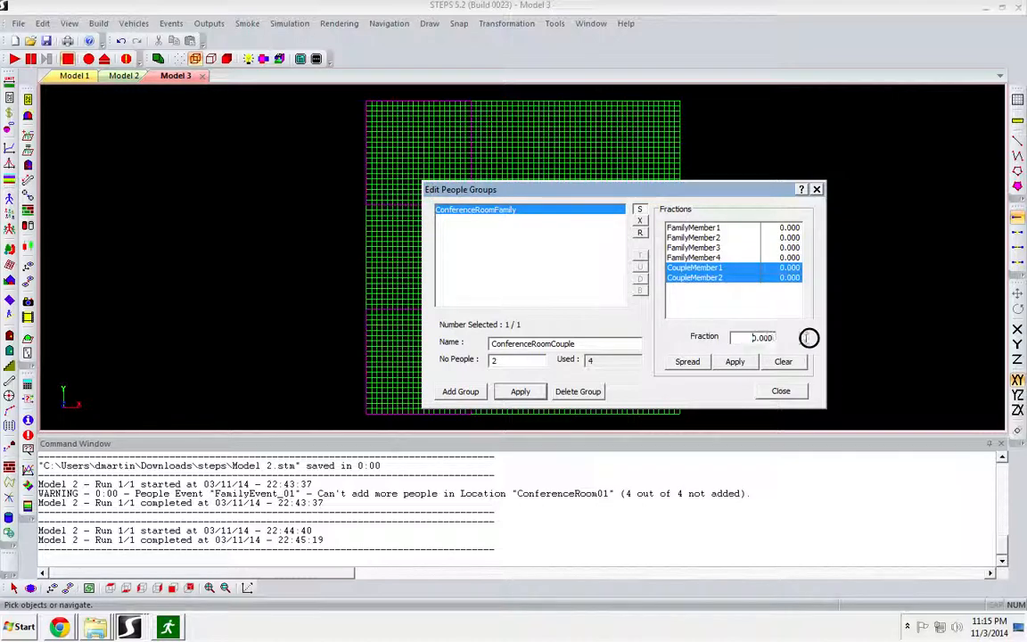
text(1)
click(737, 361)
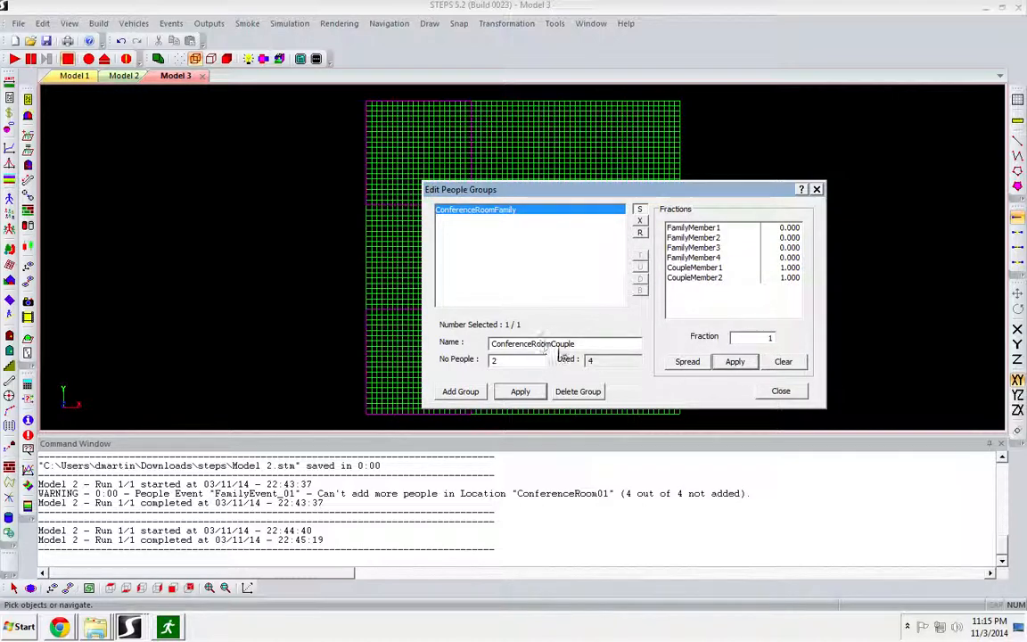
click(520, 392)
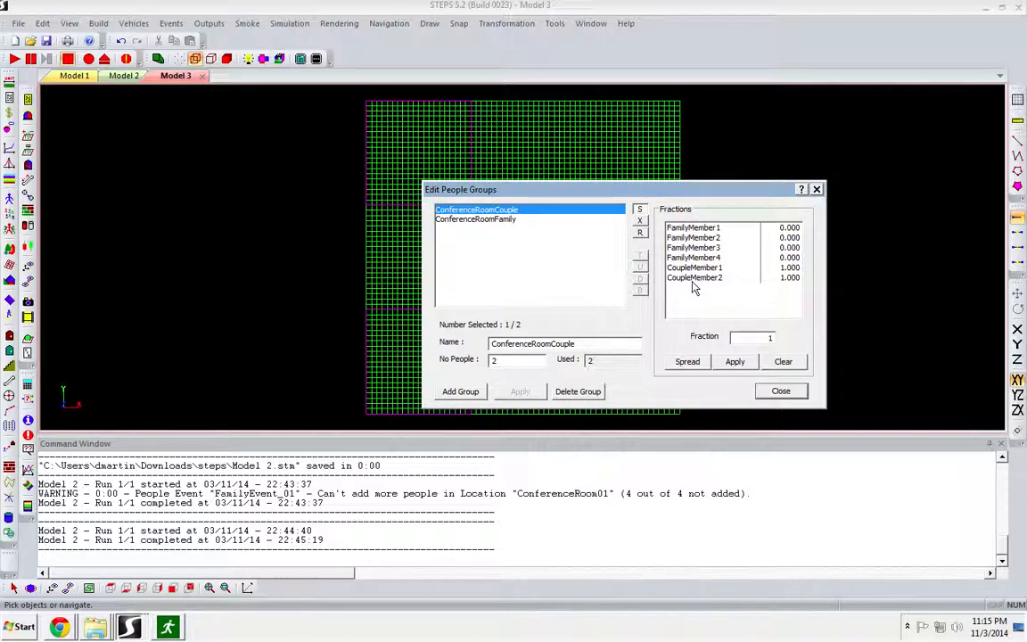
click(517, 220)
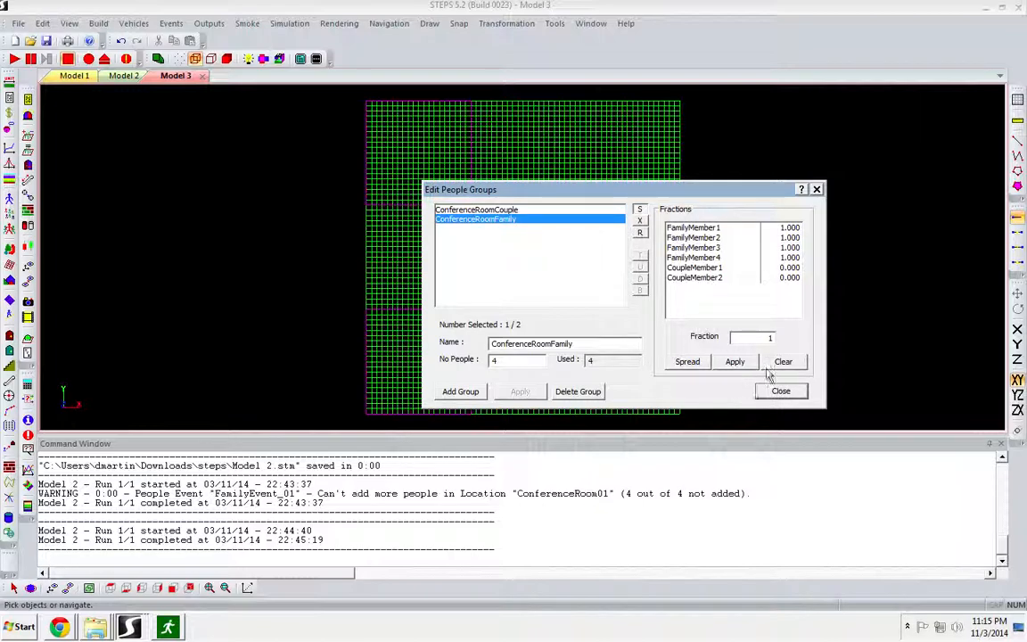
click(781, 392)
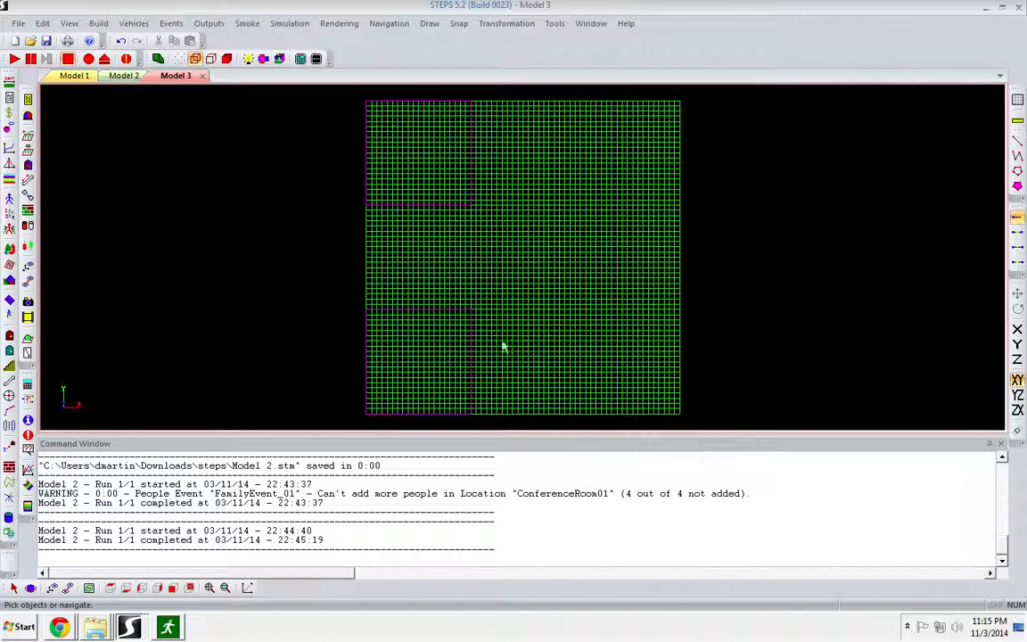
Add a new family named Family_001 to the model.
click(11, 229)
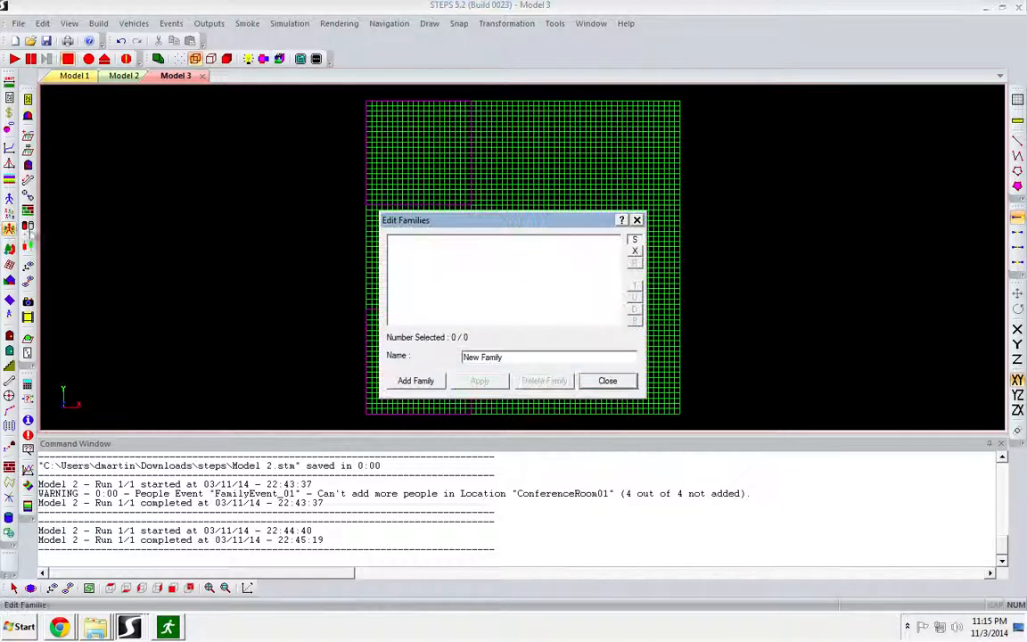
click(519, 357)
click(481, 357)
drag(481, 356, 413, 360)
key(BackSpace)
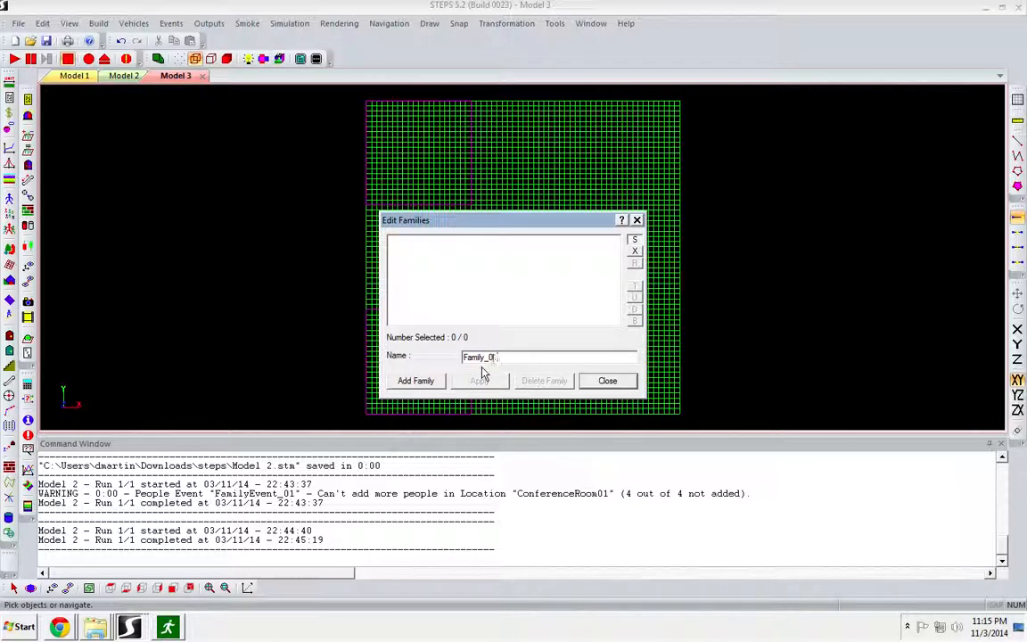
click(430, 383)
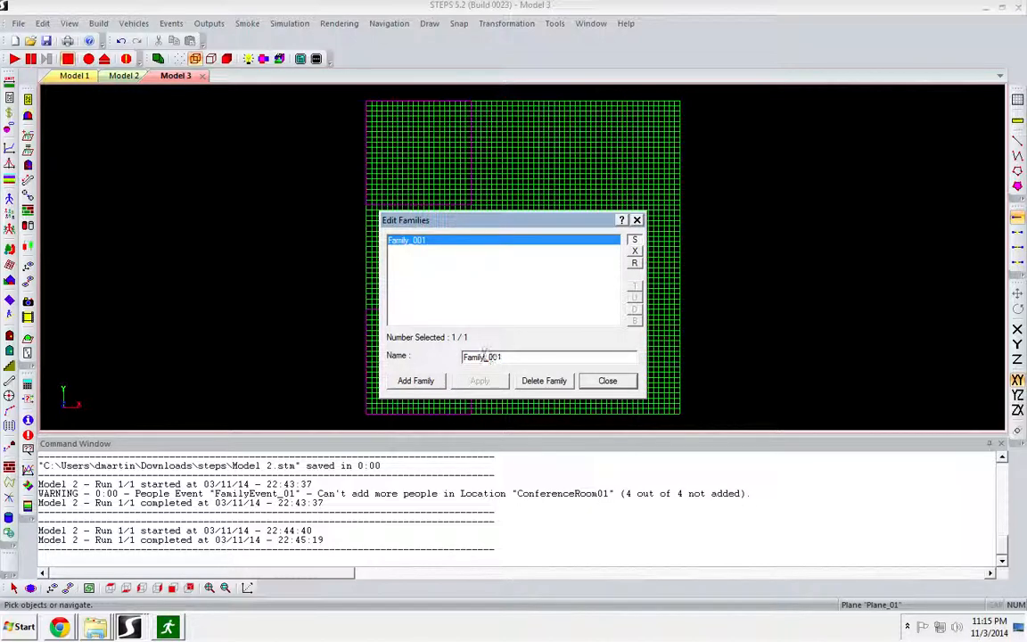
Add a second family named Couple_001 and close the family editor.
drag(482, 357, 438, 358)
text(Couple)
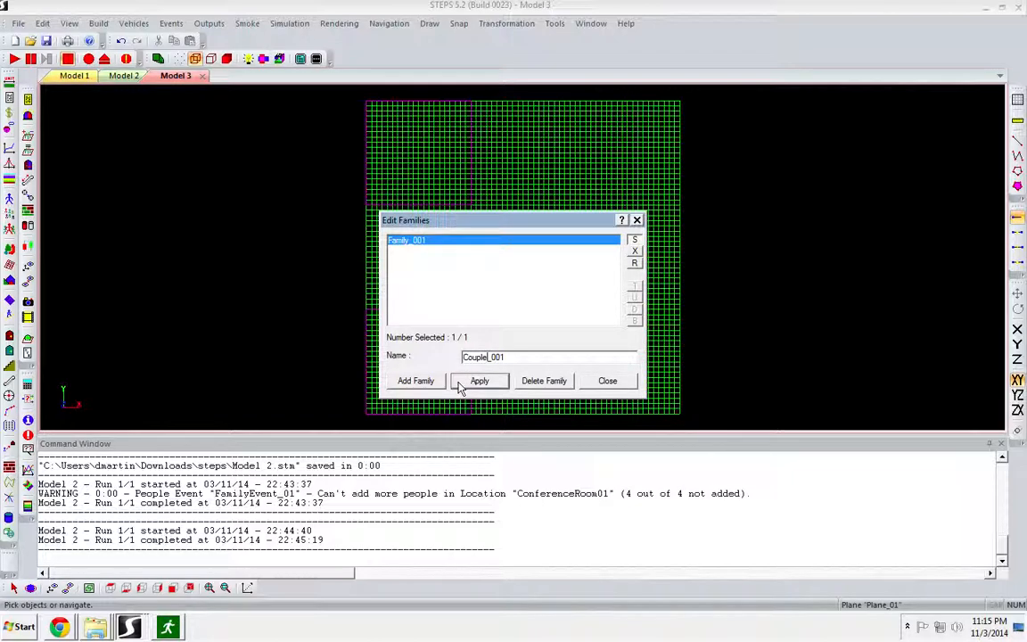
click(427, 385)
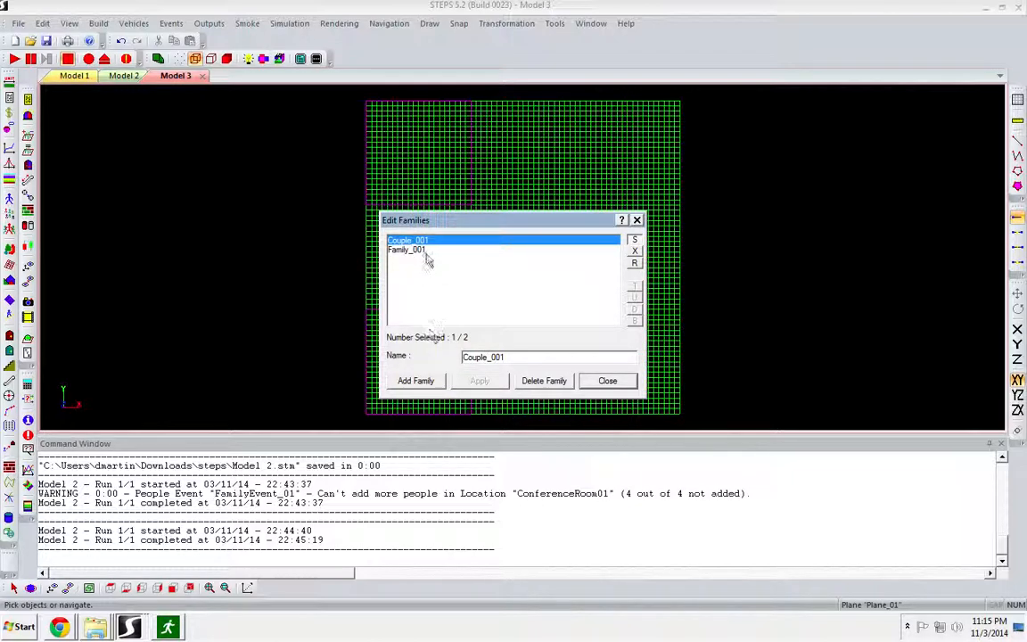
click(606, 382)
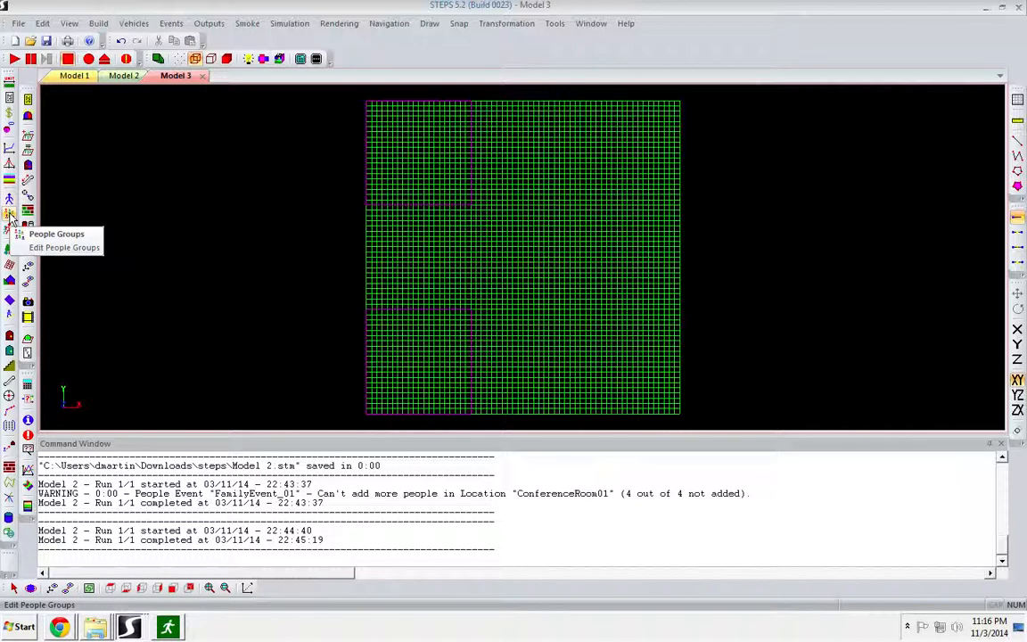
Start a new people event and enter ConferenceRm_Family_001 as its name.
click(28, 132)
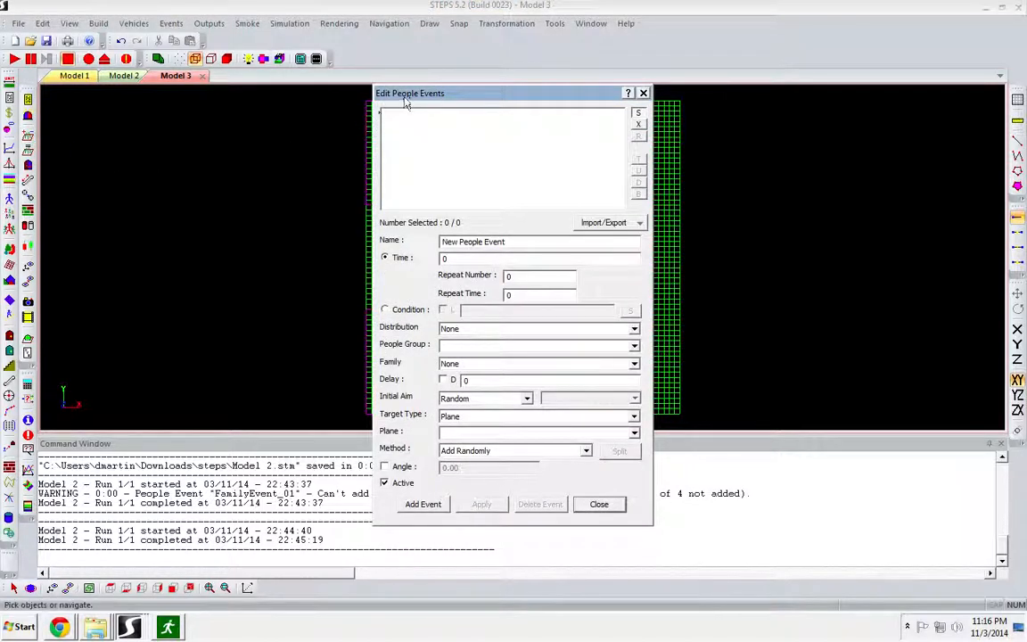
drag(410, 100, 734, 66)
double_click(836, 207)
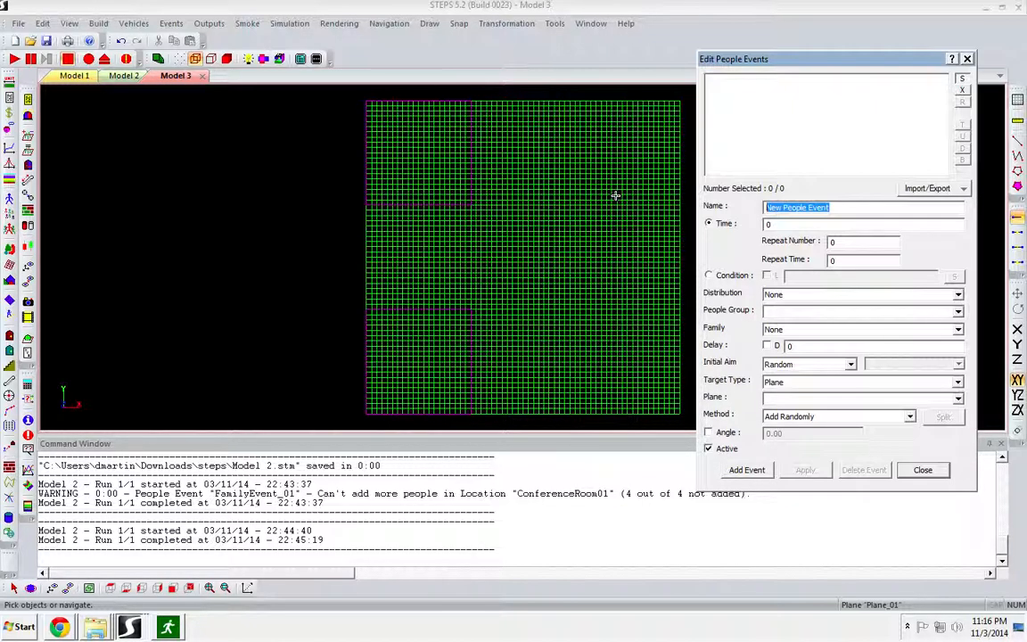
text(Fa)
text(Conf)
text(erenceRm_Family)
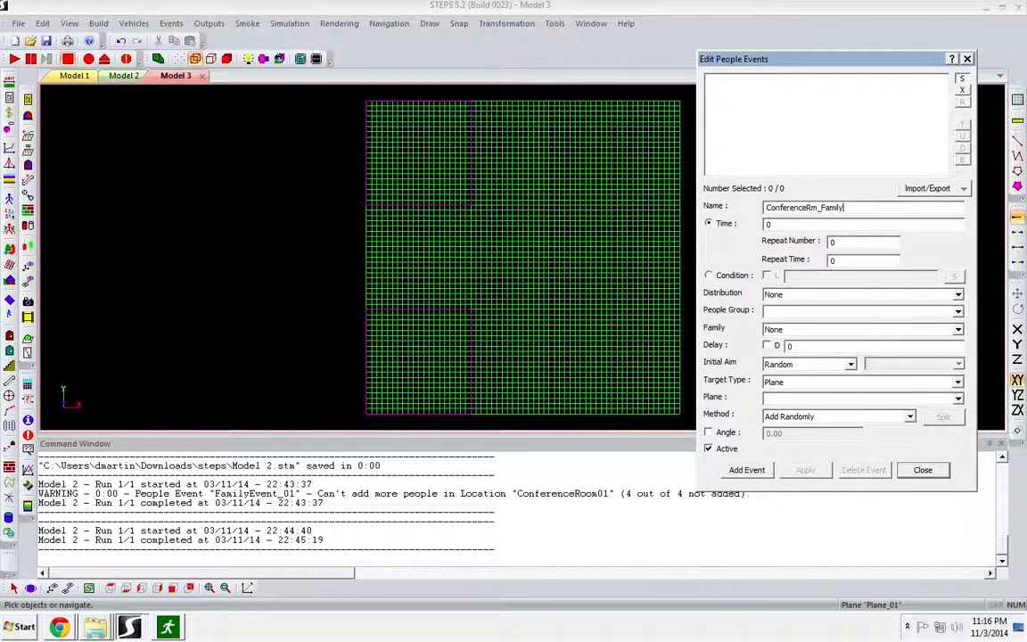
text(_01)
Assign the ConferenceRoomFamily group to the event and target the location ConferenceRoom_01.
click(792, 329)
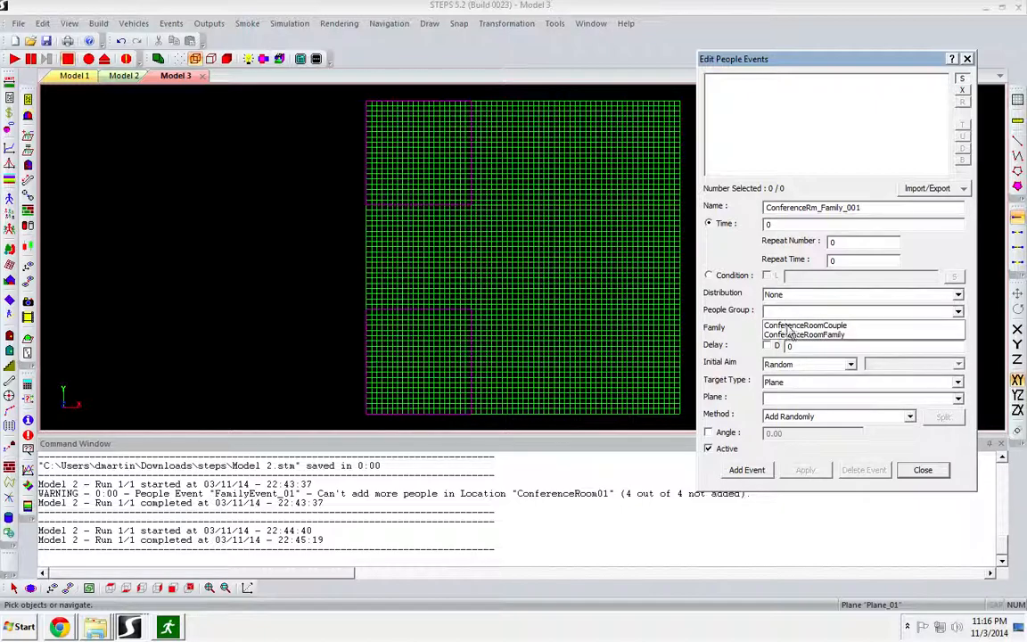
click(790, 335)
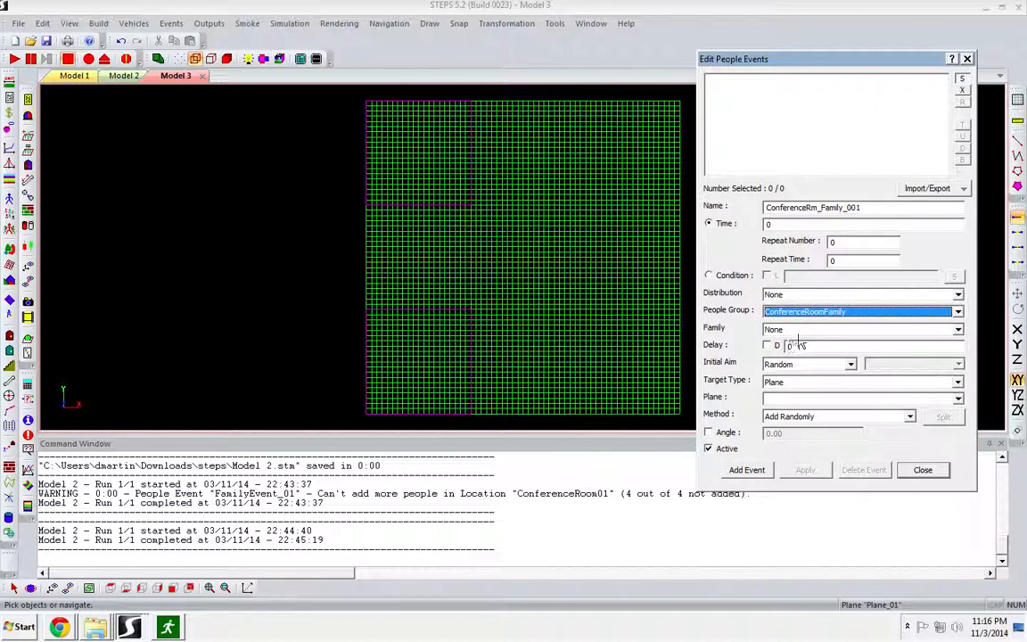
click(785, 388)
click(786, 415)
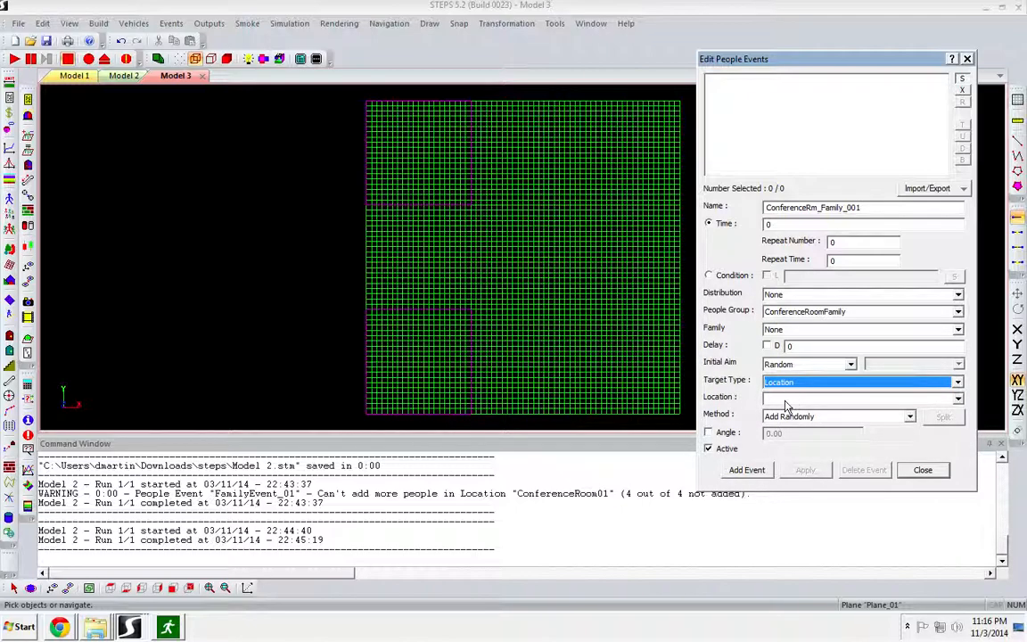
click(789, 399)
click(788, 409)
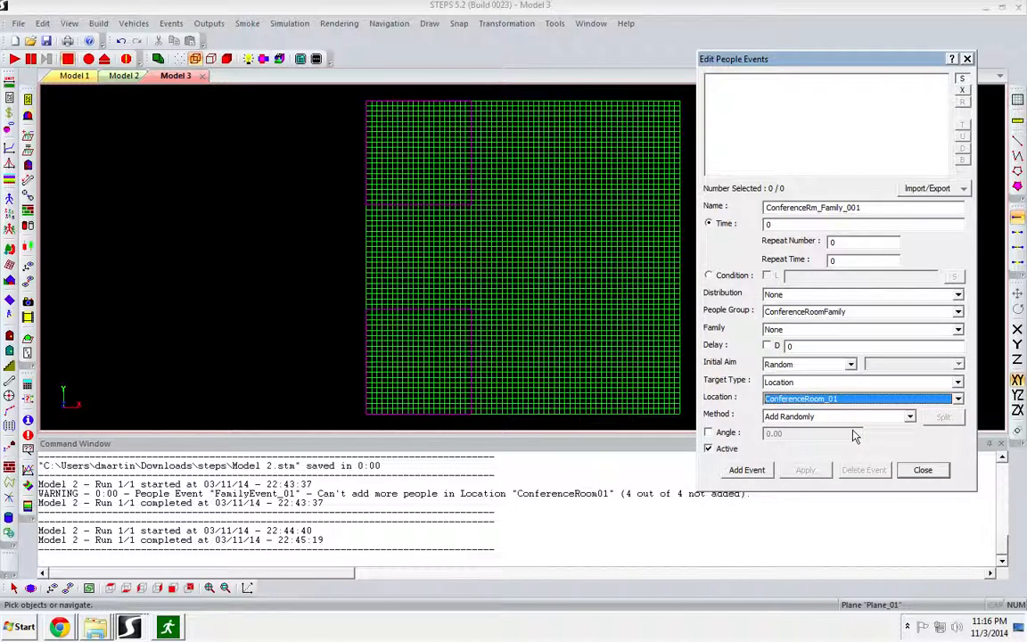
Change the event name to ConferenceRm01_Family_001 and add the event.
click(819, 207)
text(1)
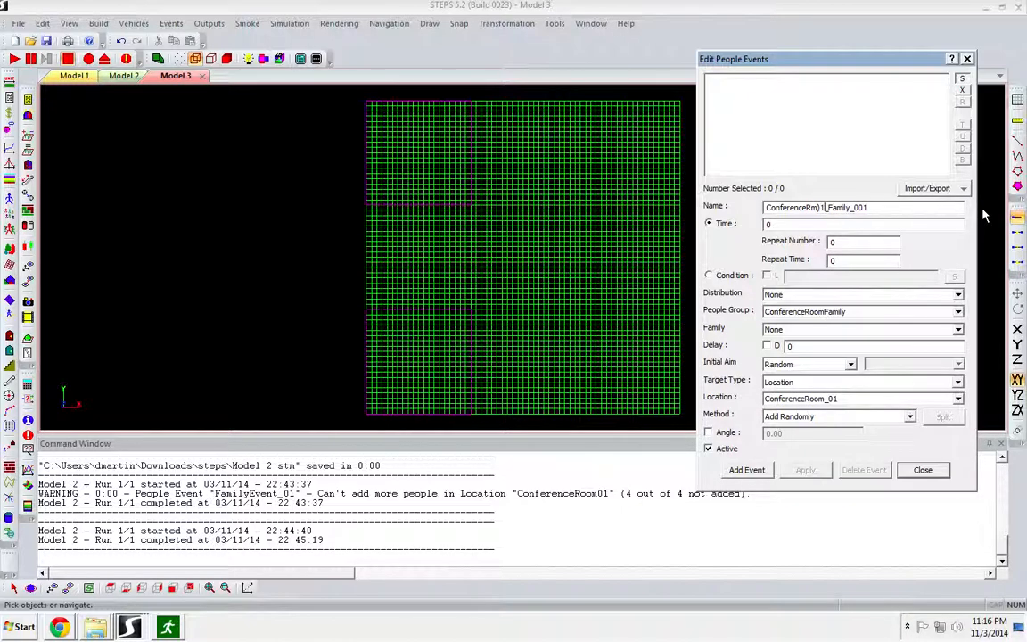
key(BackSpace)
text(01)
click(747, 469)
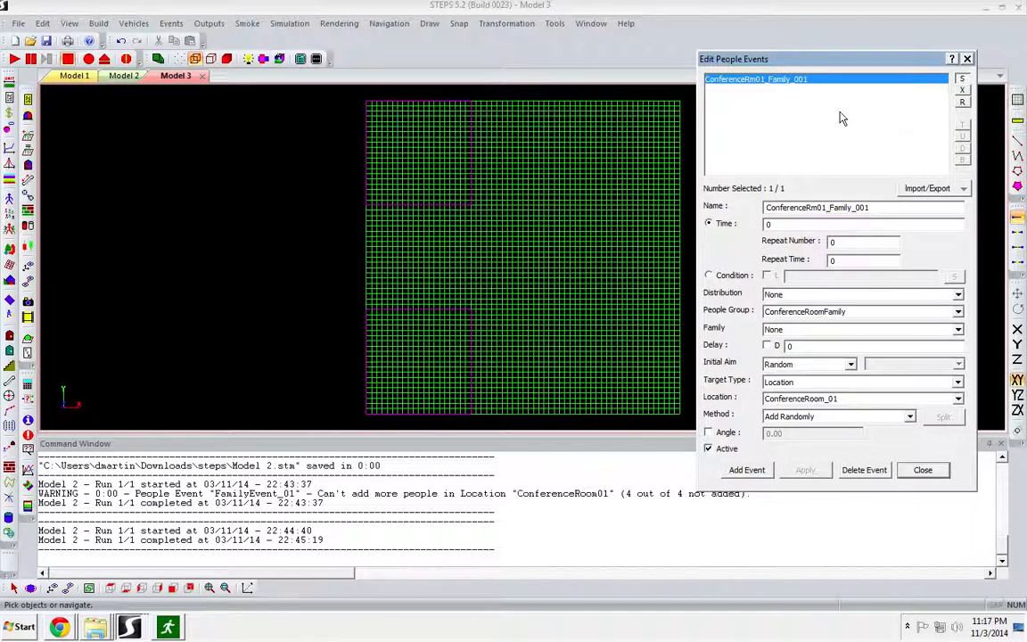
Enter ConferenceRm01_Couple_001 as the name for a second people event.
click(852, 208)
key(BackSpace)
key(BackSpace)
key(BackSpace)
key(BackSpace)
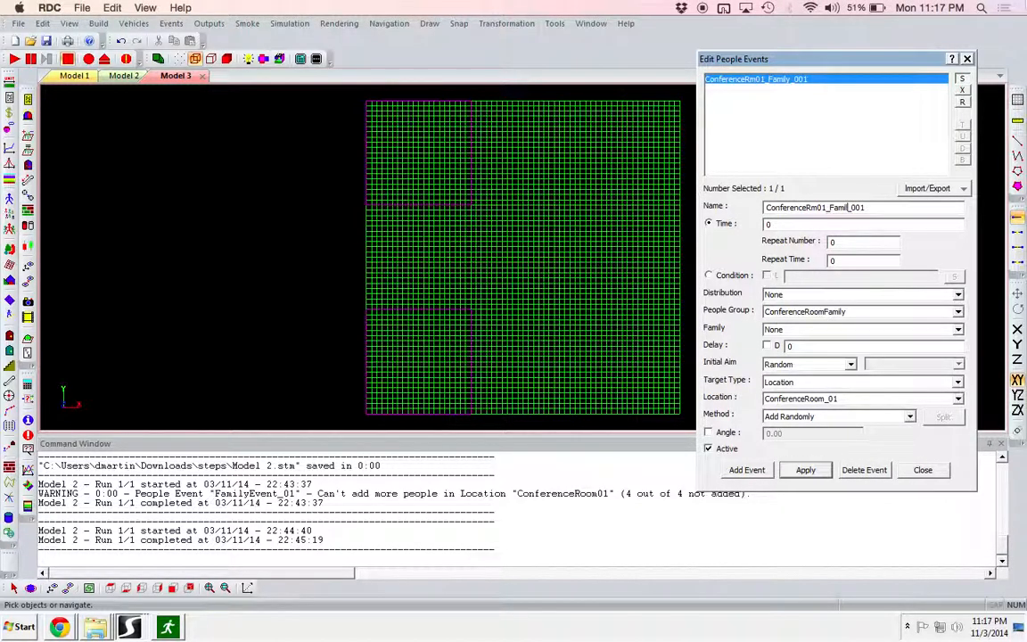
key(BackSpace)
text(Couple)
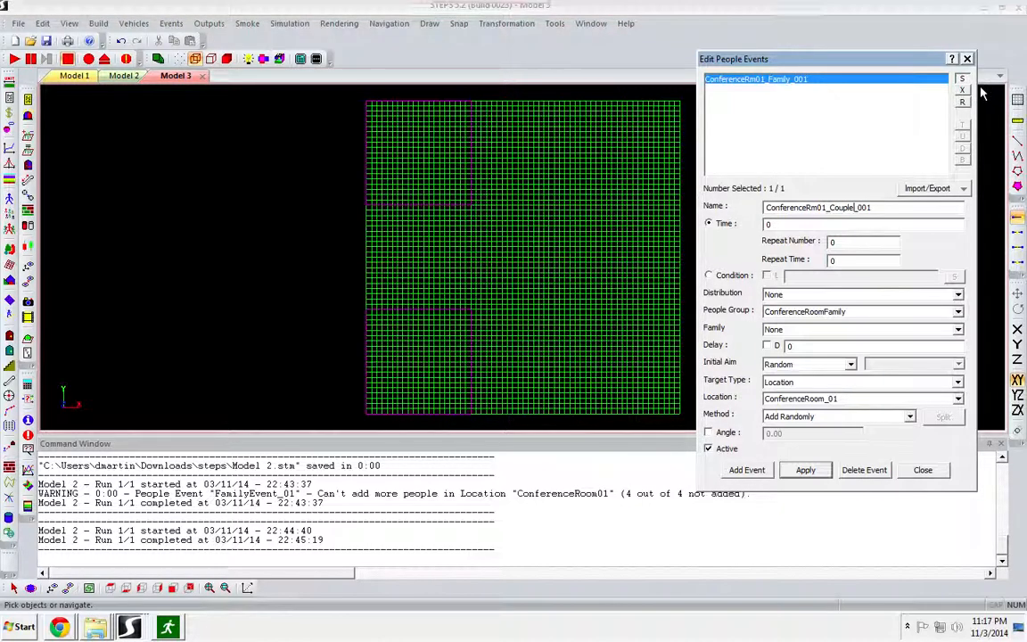
Assign the ConferenceRoomCouple group and the Couple_001 family, and add this as a separate event.
click(832, 312)
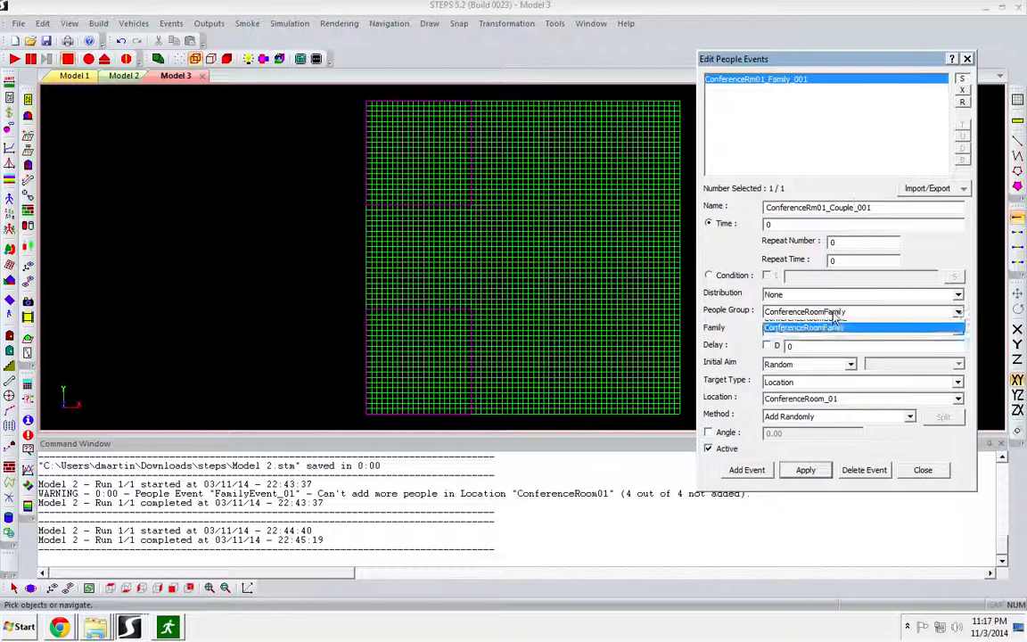
click(813, 329)
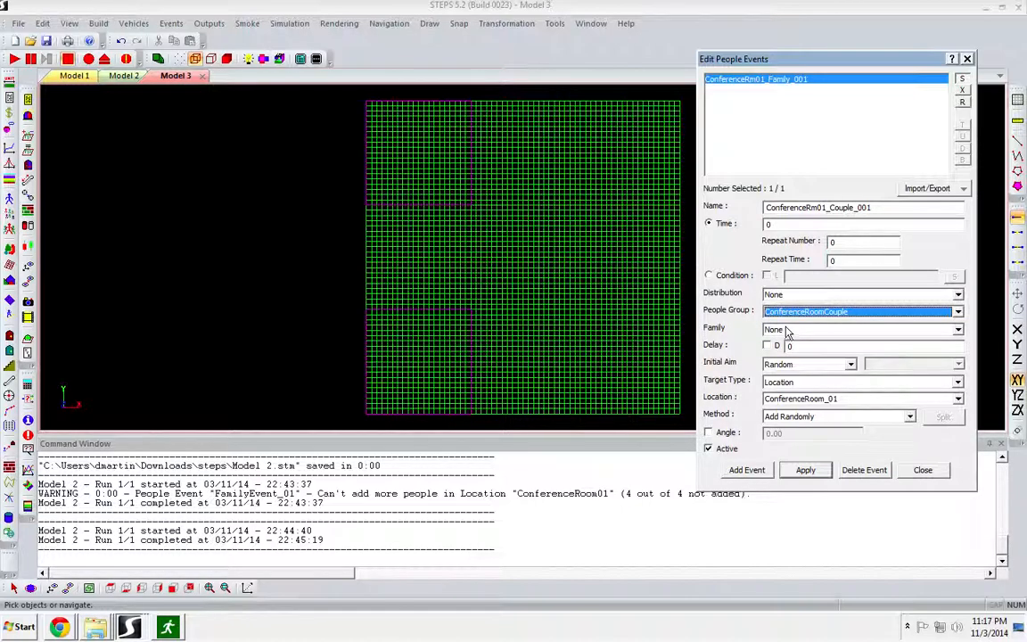
click(787, 331)
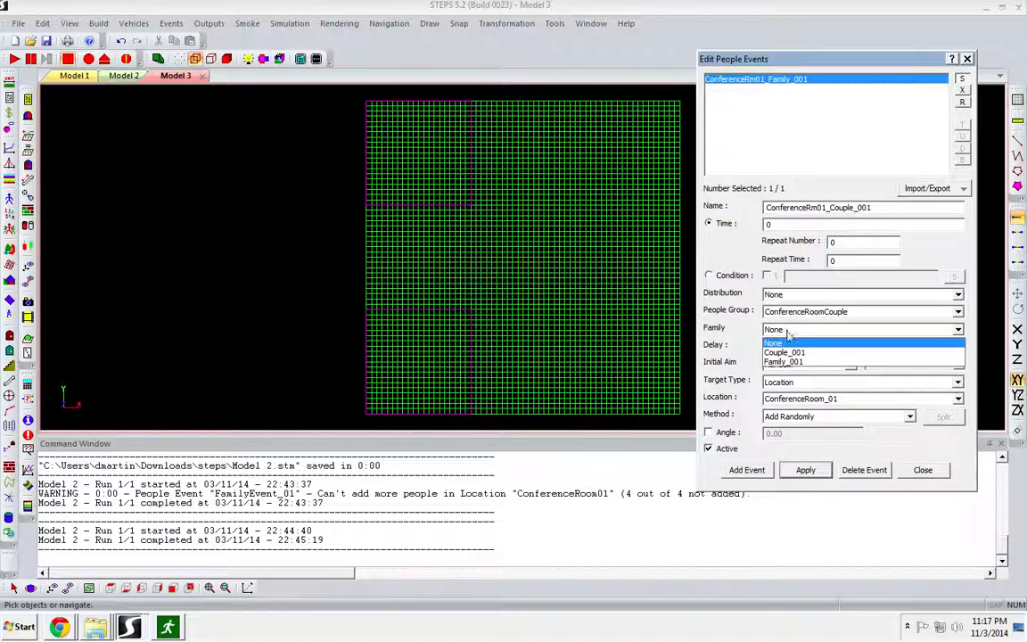
click(793, 352)
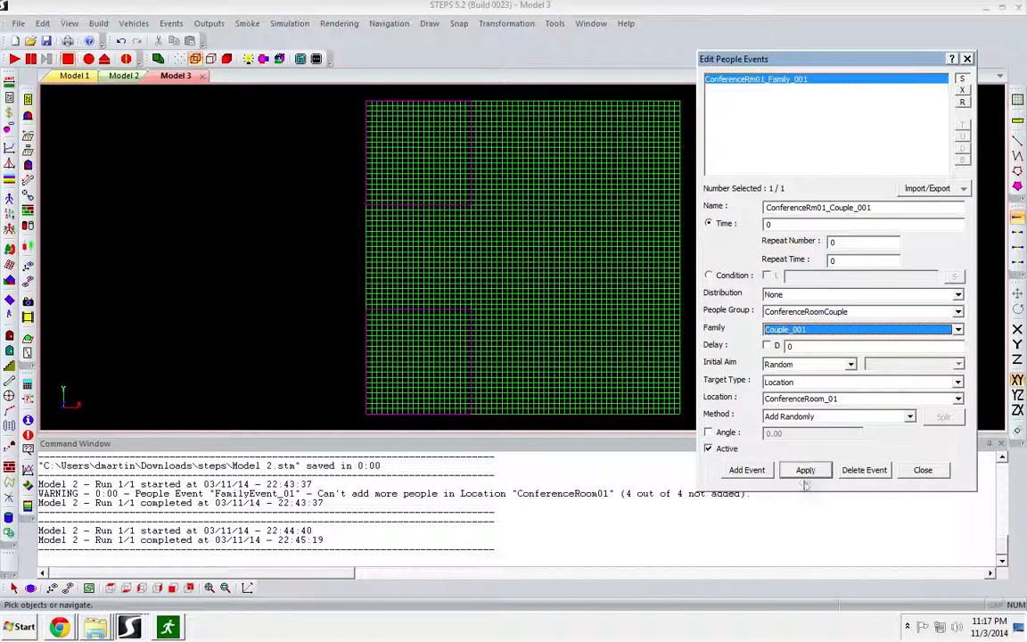
click(748, 470)
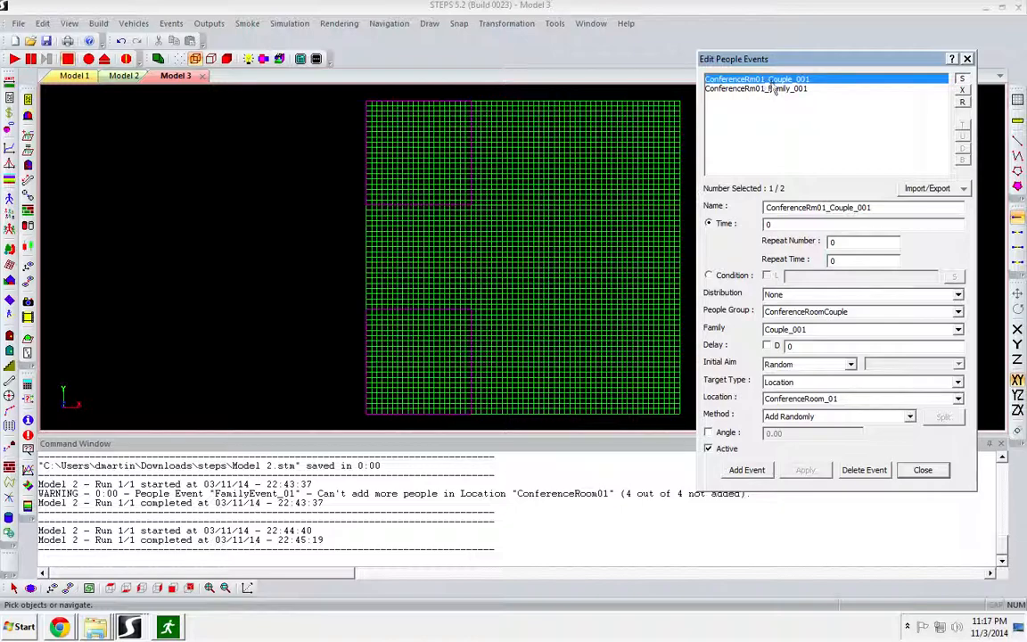
Assign the Family_001 family to the ConferenceRm01_Family_001 event and apply the change.
click(772, 91)
click(822, 330)
click(790, 363)
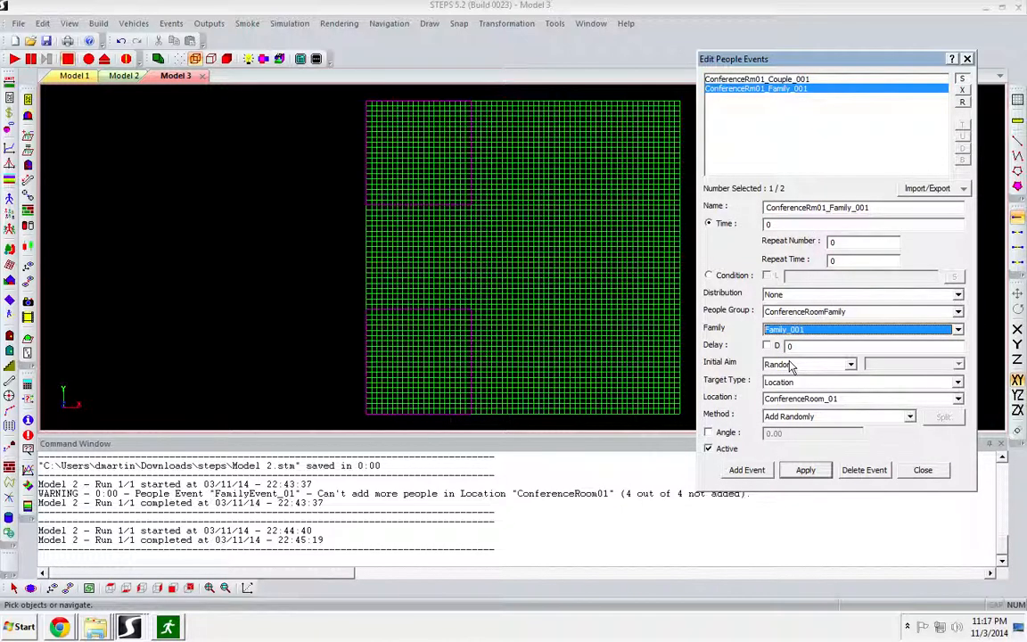
click(807, 471)
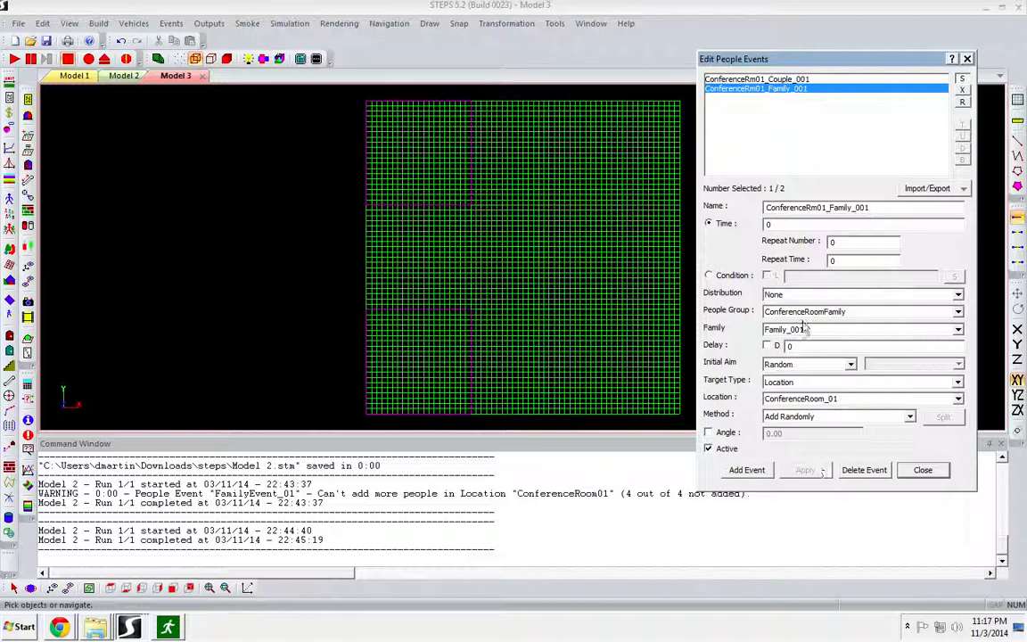
Add a copy of the ConferenceRm01_Couple_001 event with ConferenceRoom_02 as its location.
click(747, 79)
click(758, 88)
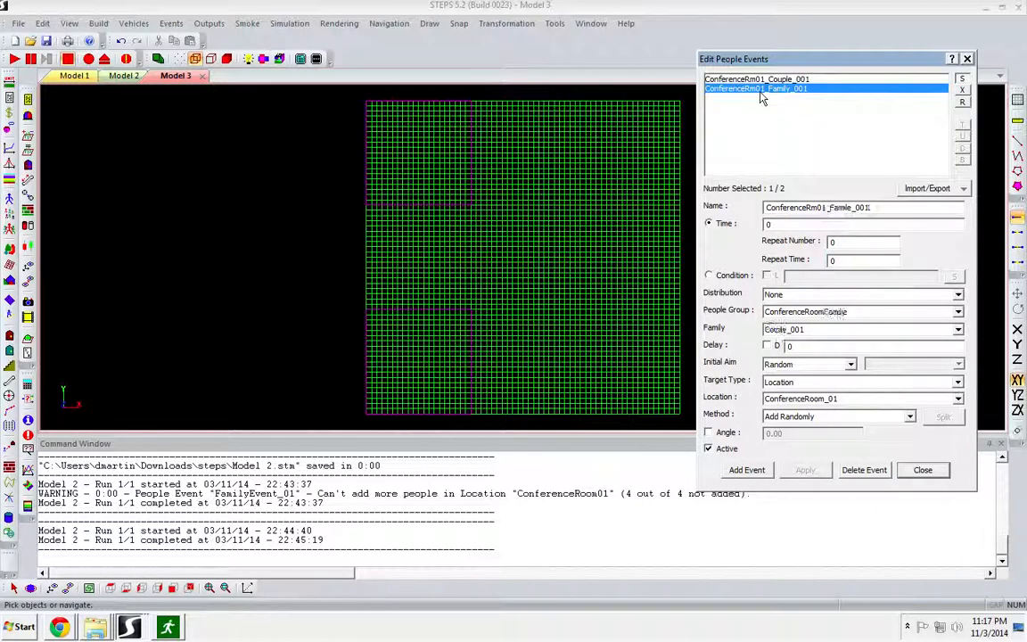
click(757, 79)
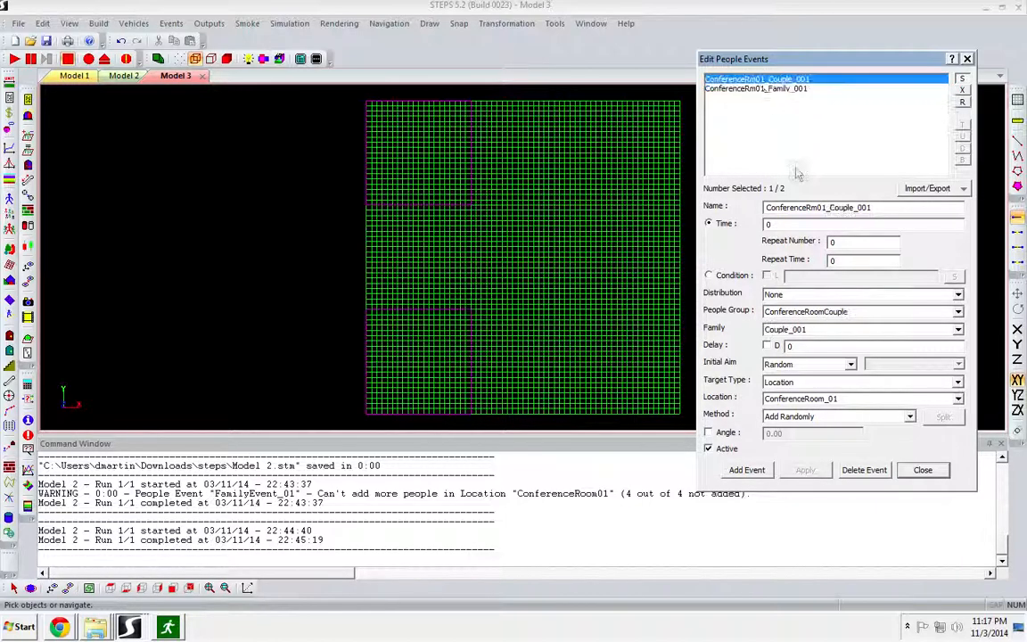
click(818, 399)
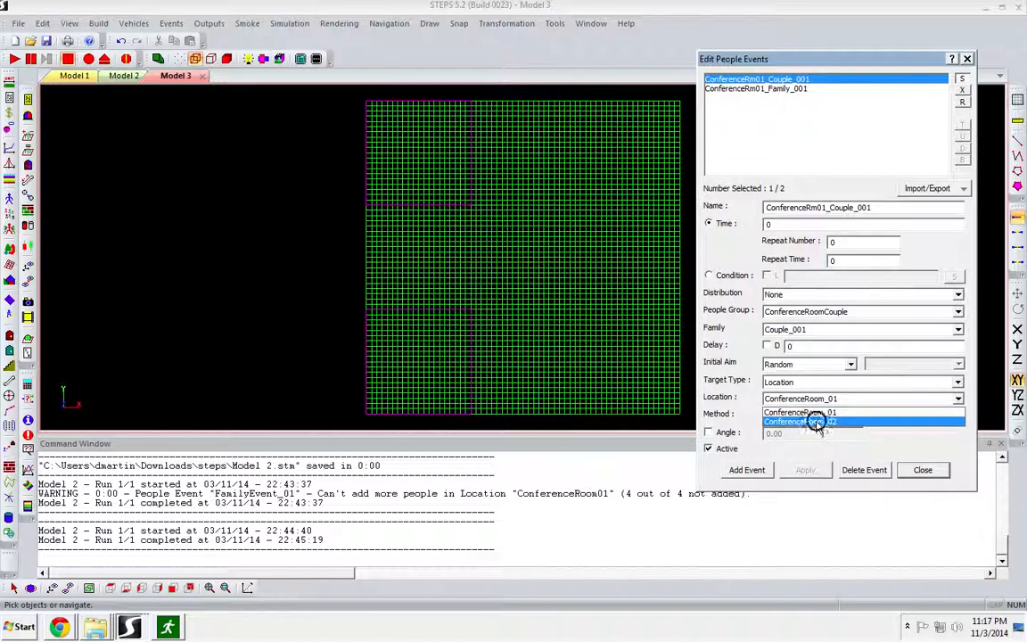
click(793, 420)
click(747, 471)
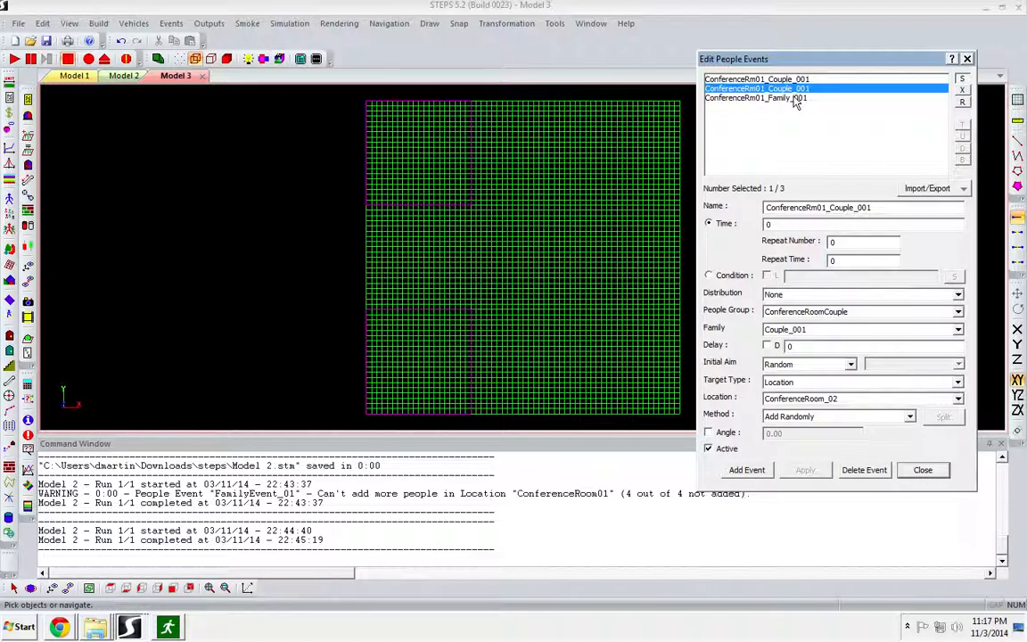
Add a copy of the ConferenceRm01_Family_001 event with ConferenceRoom_02 as its location.
click(717, 97)
click(807, 399)
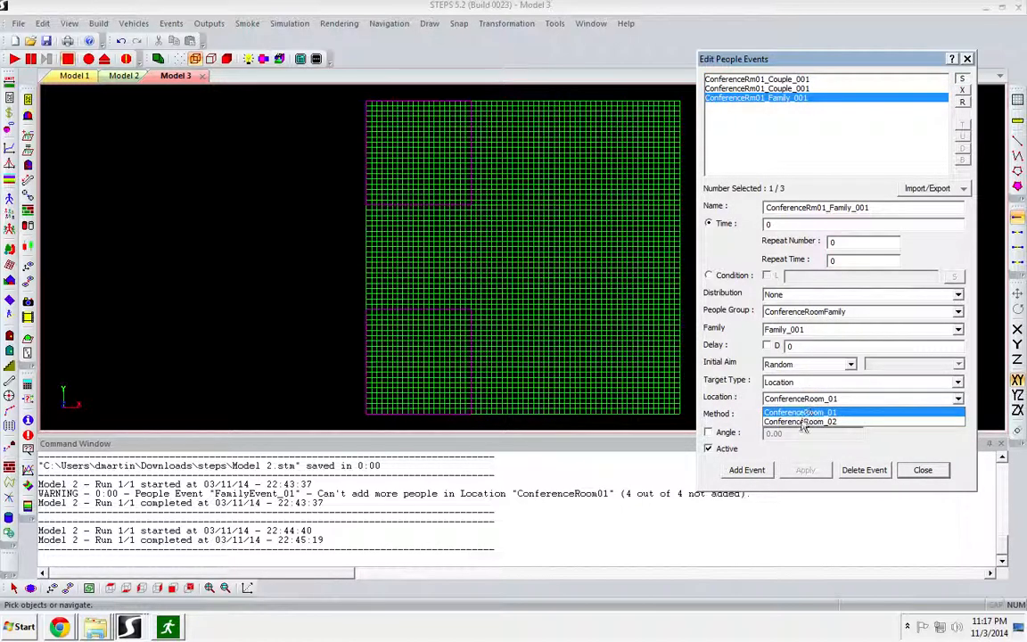
click(802, 422)
click(748, 471)
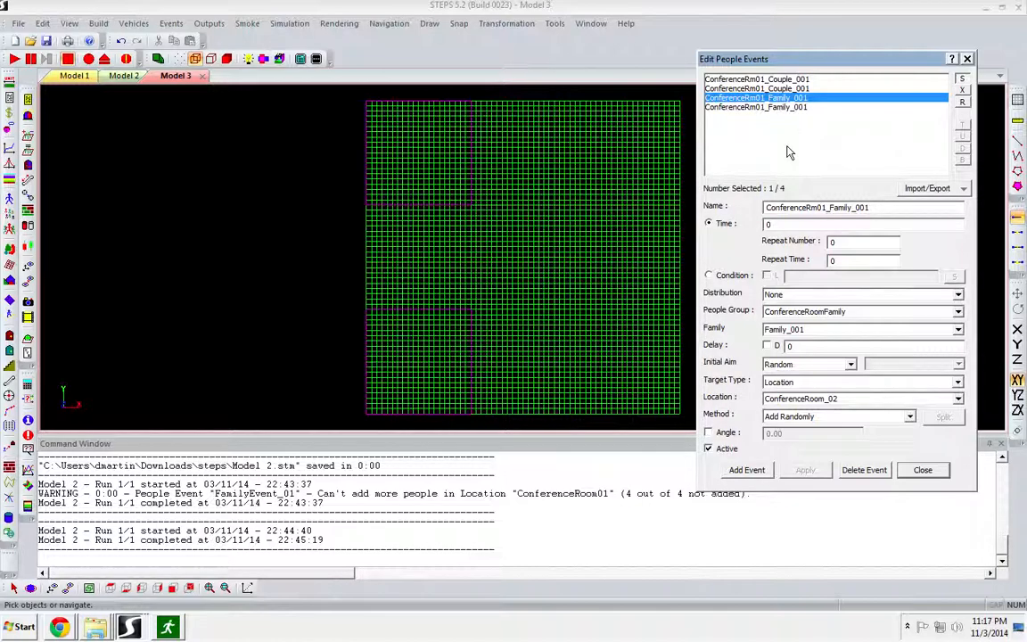
Rename the family event located in ConferenceRoom_02 as ConferenceRm02_Family_001.
click(826, 207)
key(BackSpace)
text(2)
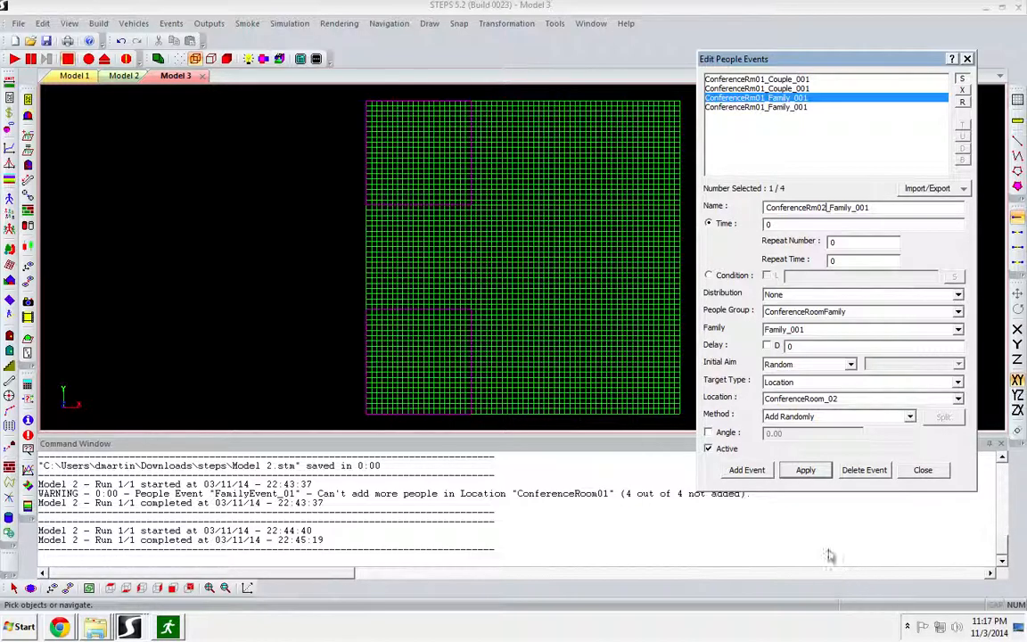
click(812, 473)
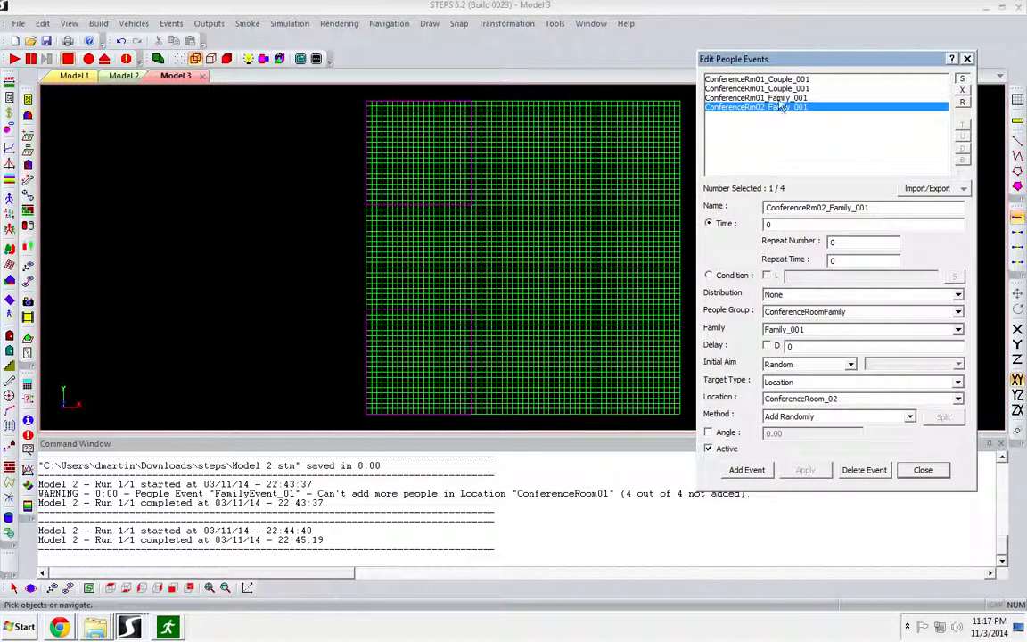
Rename the couple event located in ConferenceRoom_02 as ConferenceRm02_Couple_001.
click(721, 88)
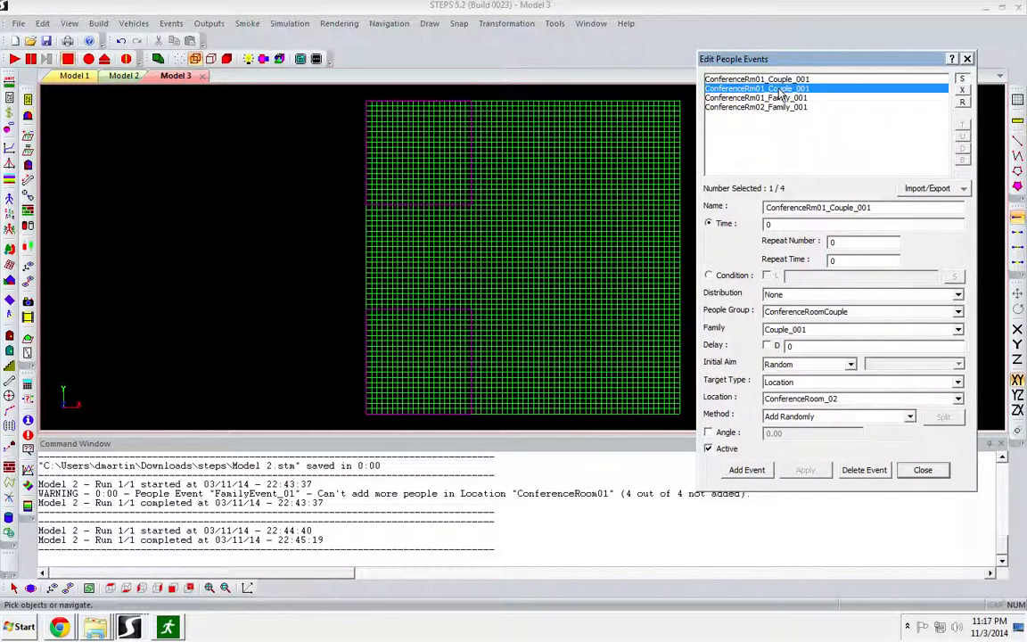
click(822, 208)
key(BackSpace)
text(2)
click(805, 470)
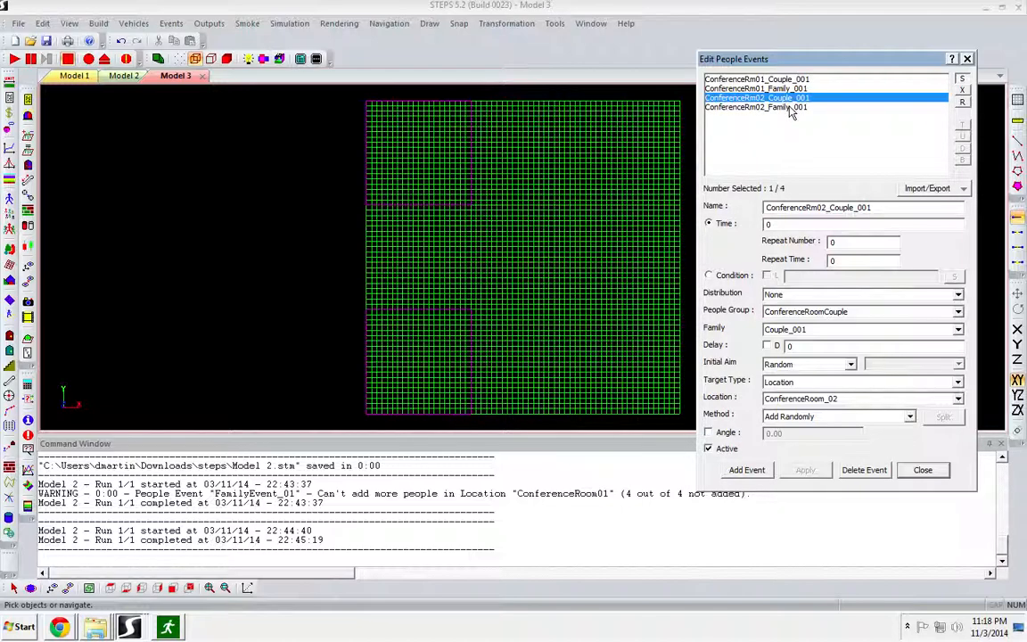
Export the people events to a CSV file named Model 3 - People Events in the steps folder.
click(777, 107)
click(957, 190)
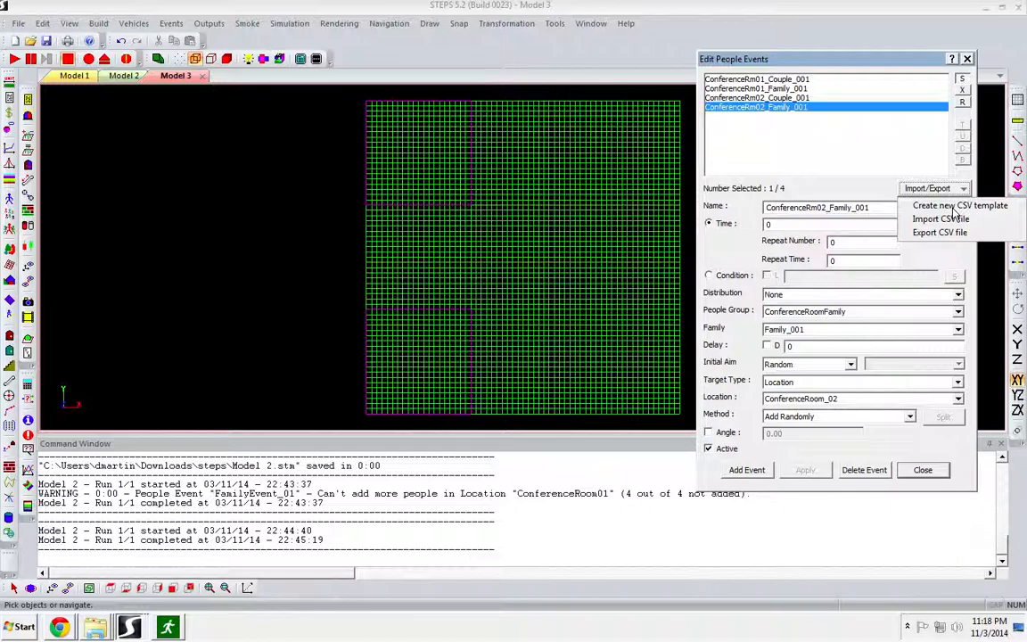
click(940, 233)
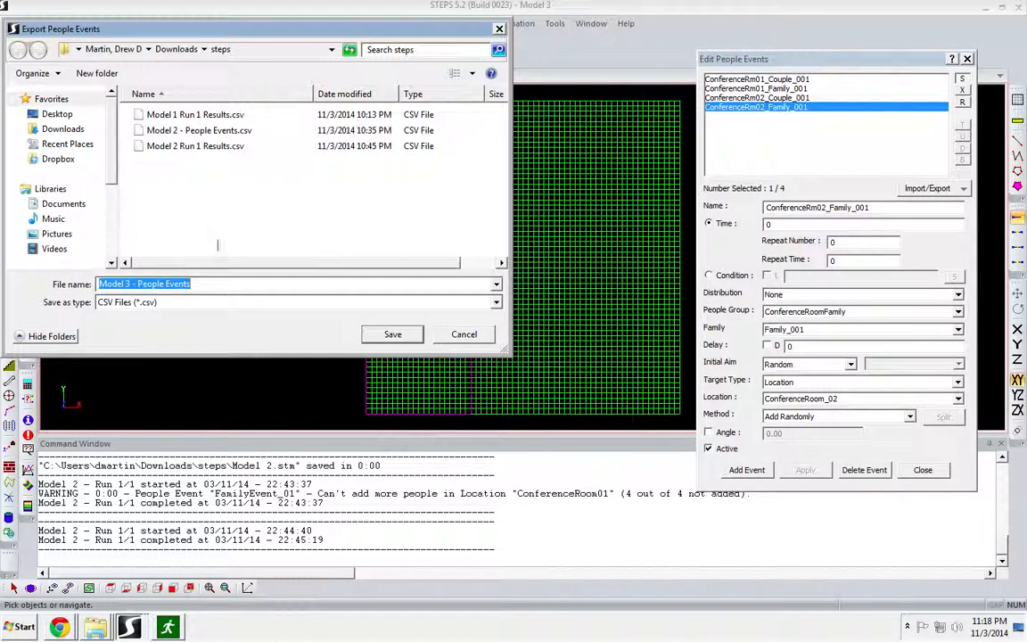
click(379, 336)
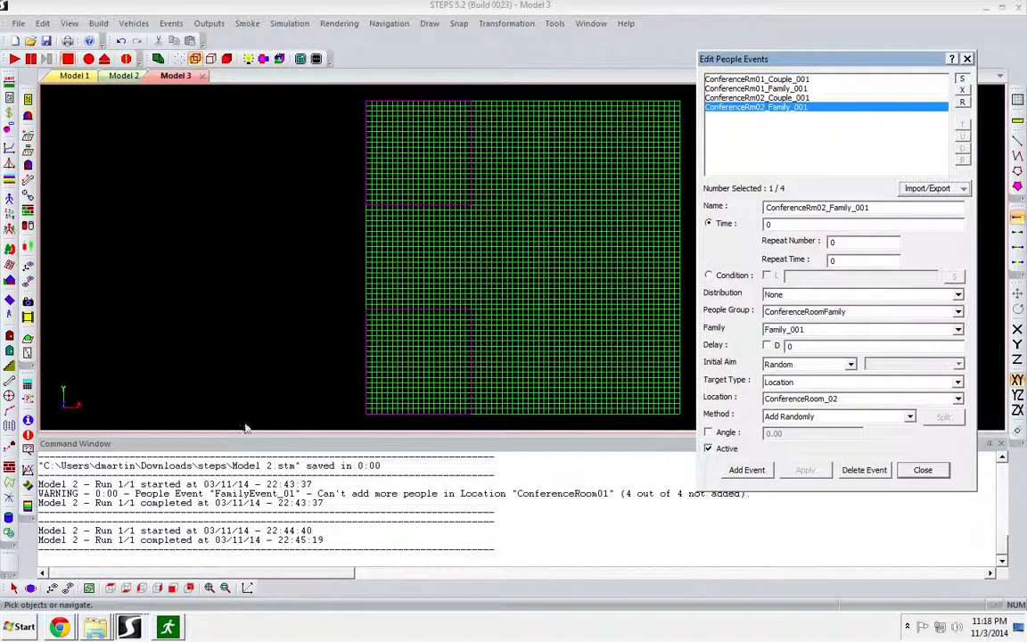
mouse_move(69, 629)
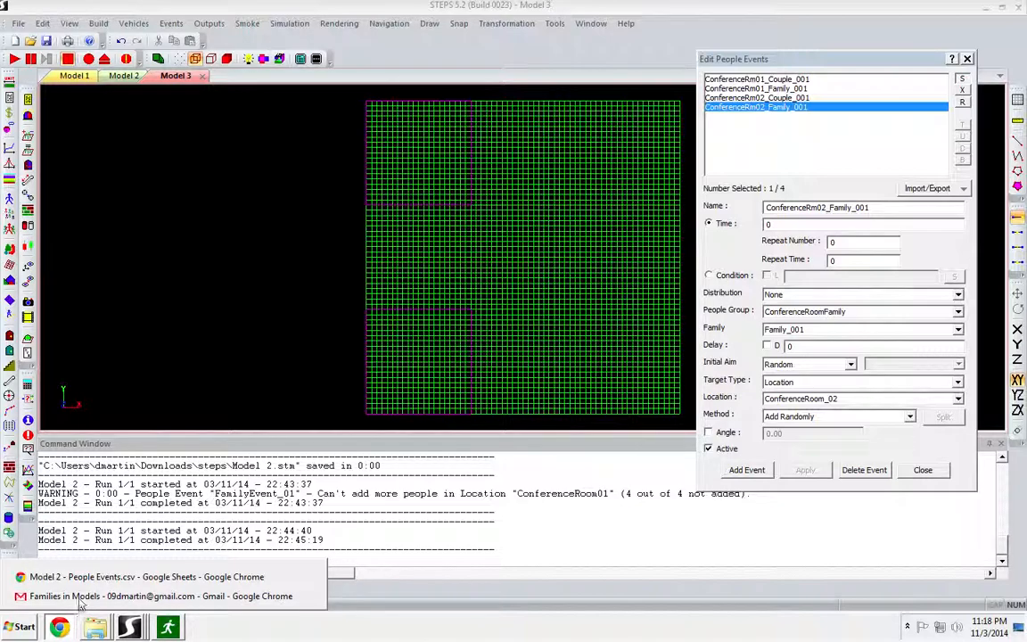
Switch to Chrome and load drive.google.com in place of the Model 2 people events sheet.
click(138, 577)
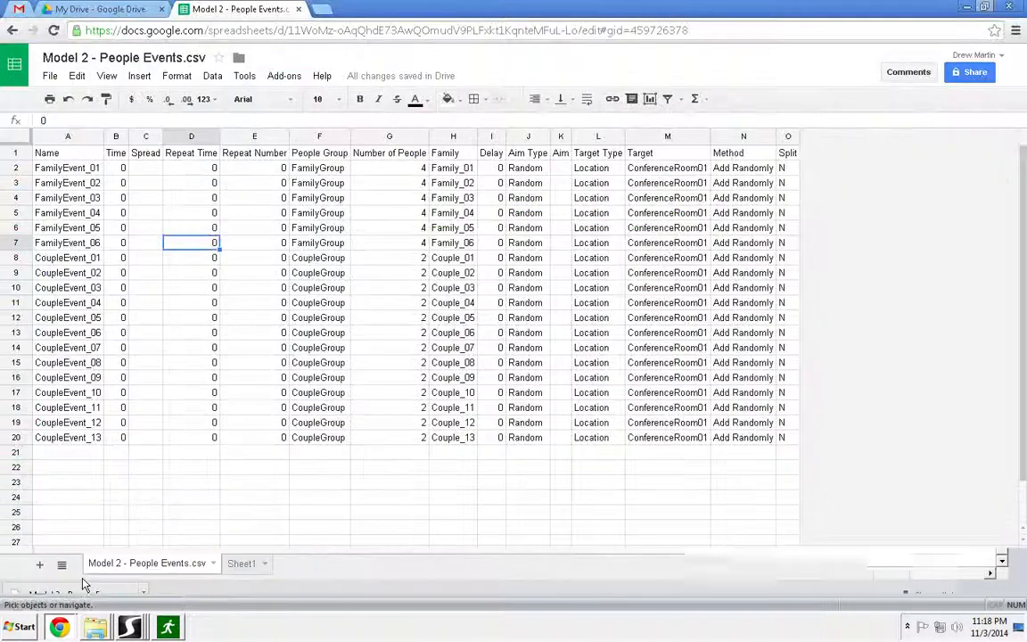
click(248, 31)
text(dr)
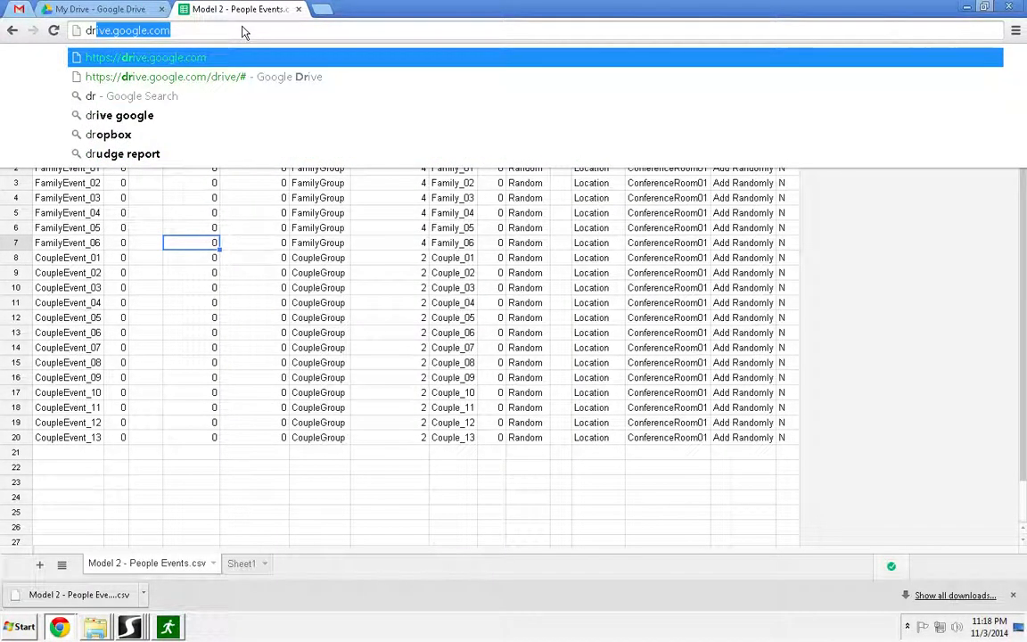
key(Return)
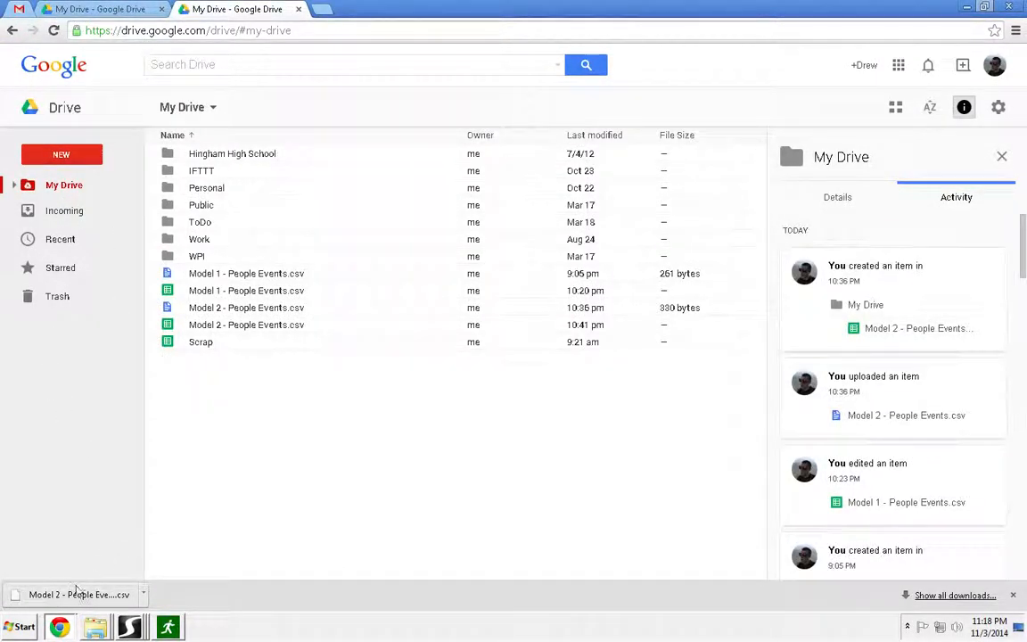
Upload Model 3 - People Events.csv from the steps folder to My Drive.
mouse_move(93, 633)
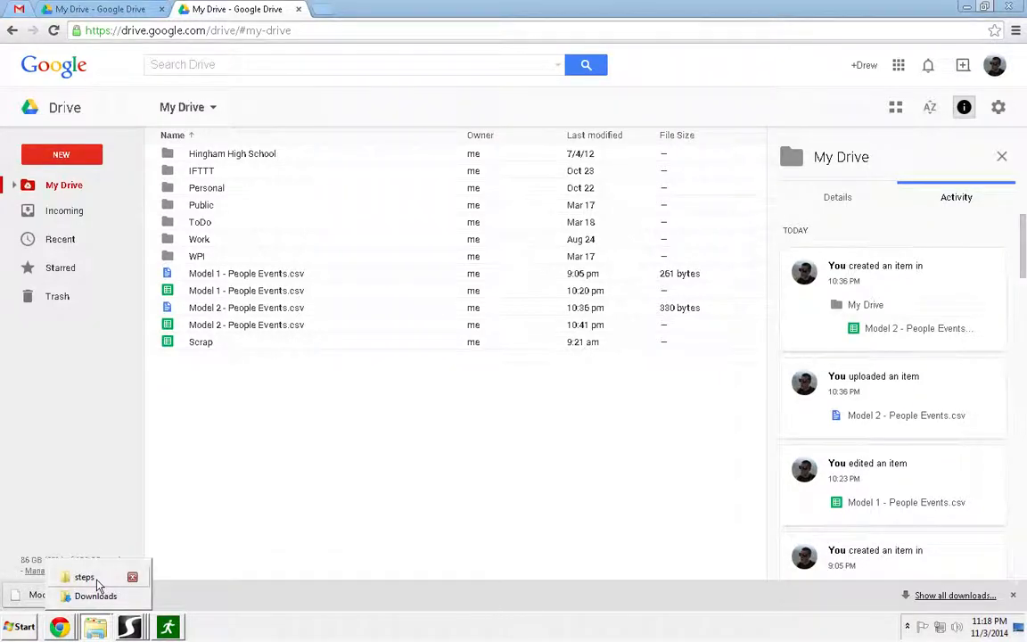
click(84, 576)
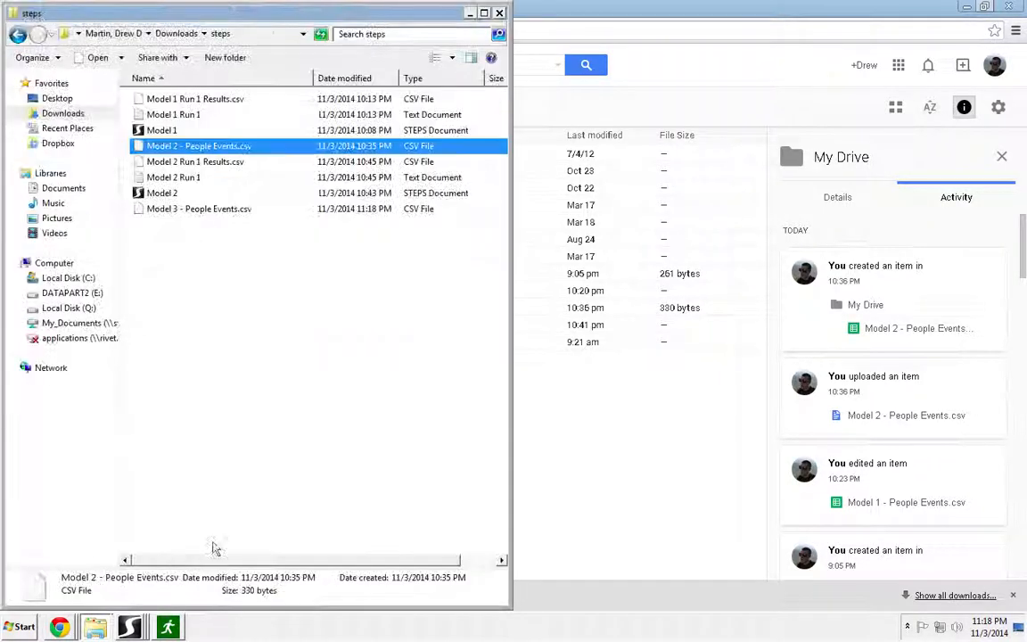
click(184, 210)
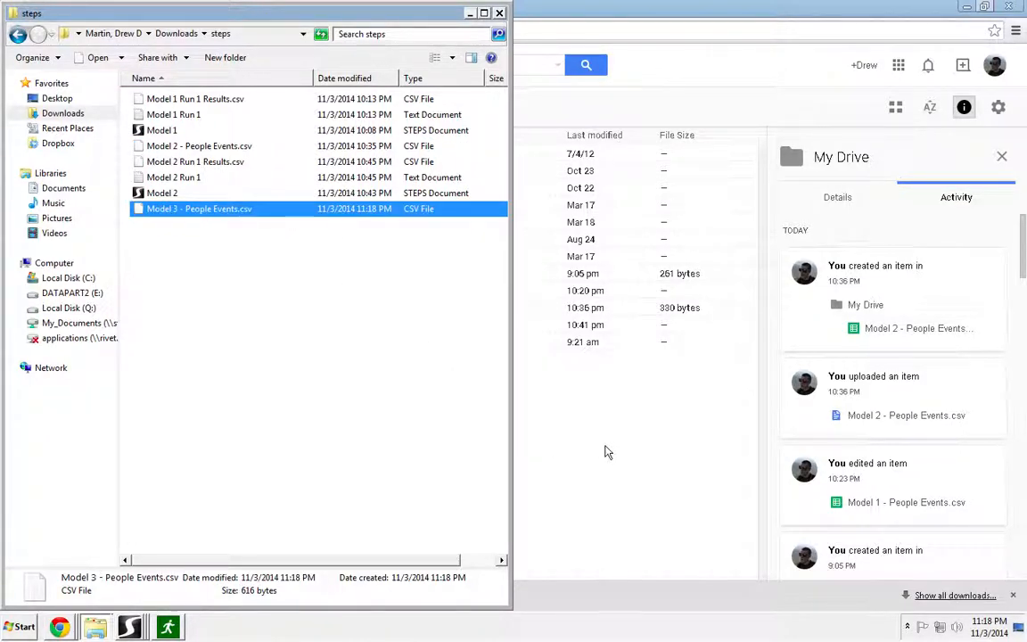
drag(277, 208, 599, 443)
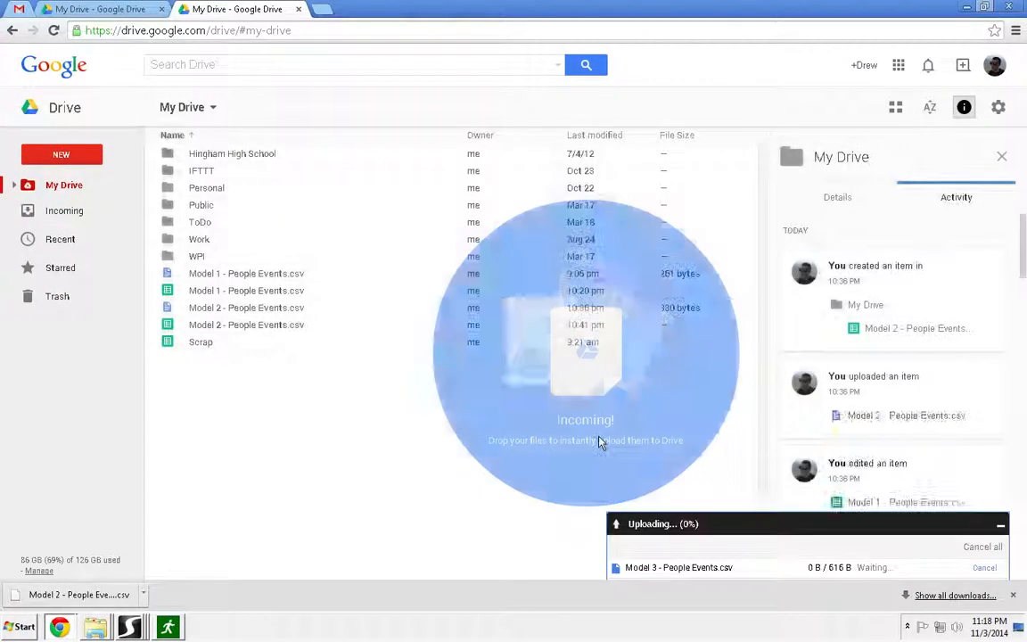
Open the uploaded Model 3 - People Events.csv in Google Sheets and close the extra blank Sheets tab.
click(709, 572)
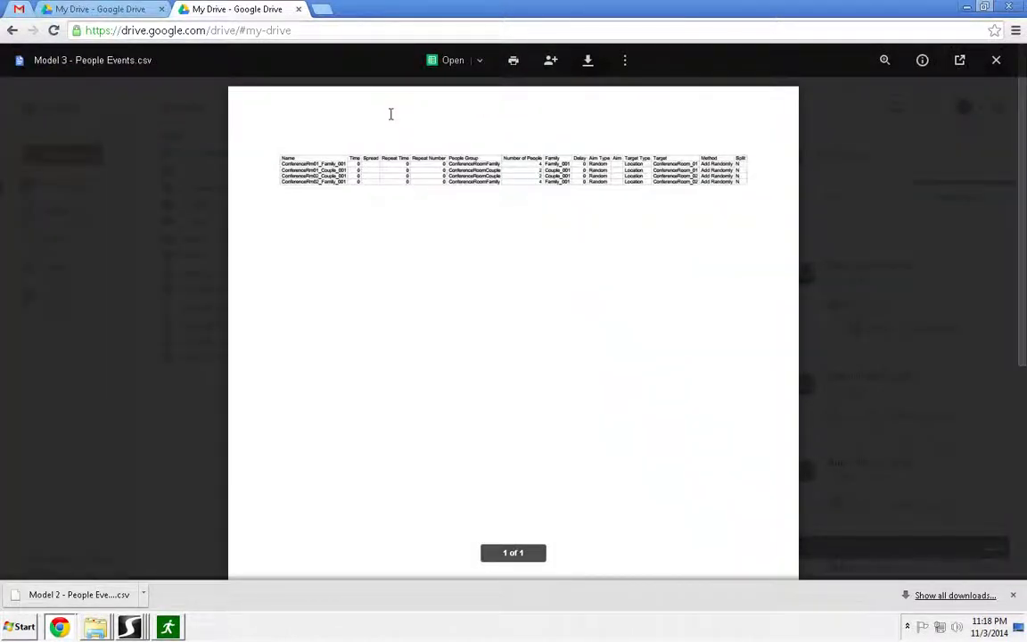
click(436, 62)
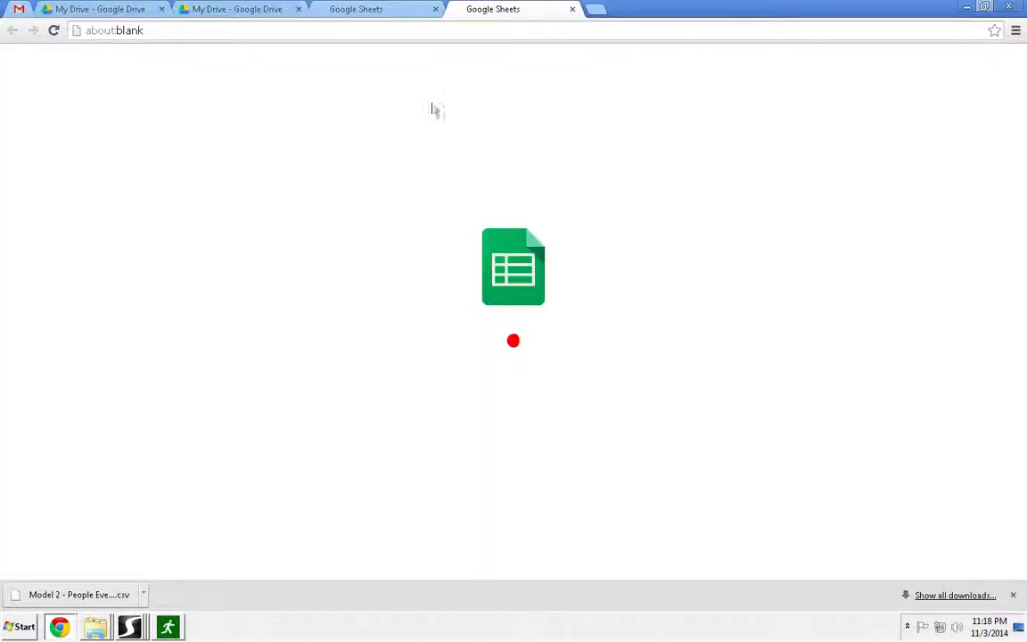
click(435, 9)
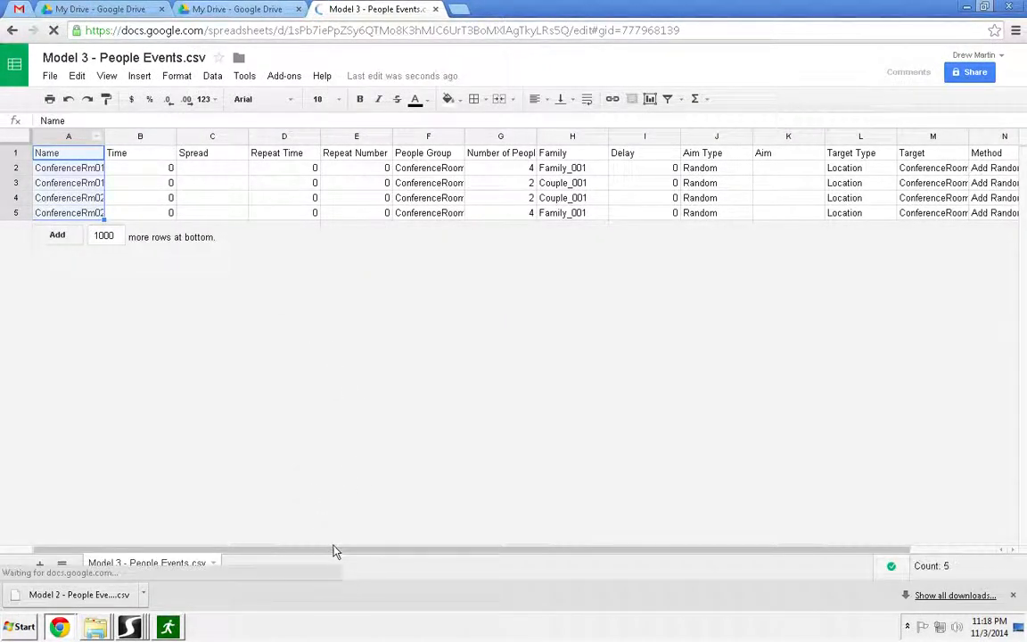
Fit the widths of all the sheet's columns to their contents.
drag(344, 548, 585, 555)
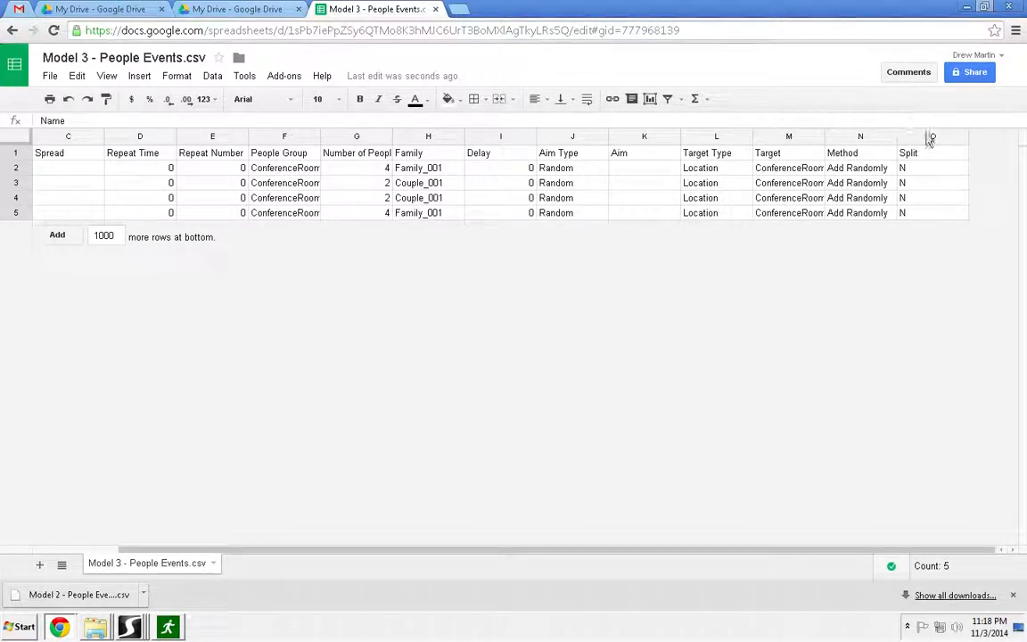
key(ctrl+a)
drag(968, 138, 968, 138)
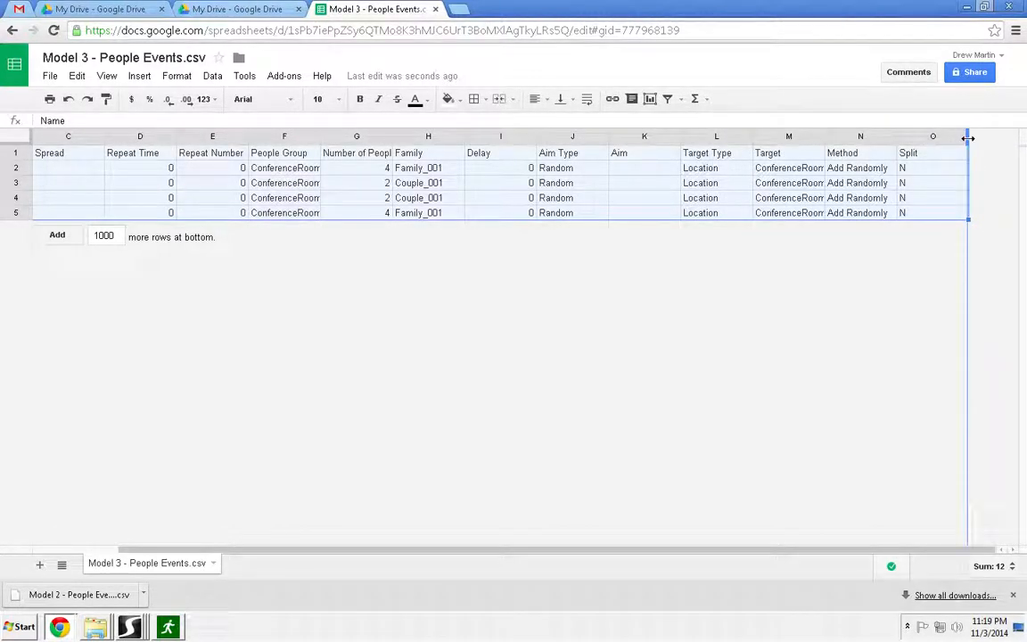
double_click(968, 138)
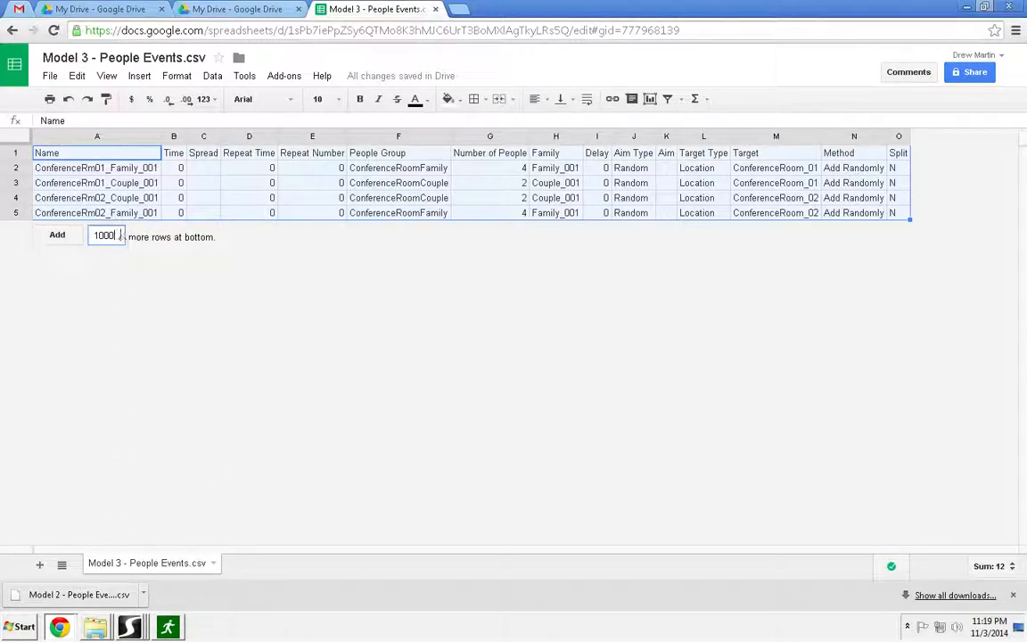
Add 40 more rows at the bottom of the people events sheet.
double_click(120, 235)
click(139, 240)
text(40)
key(Escape)
key(ctrl+a)
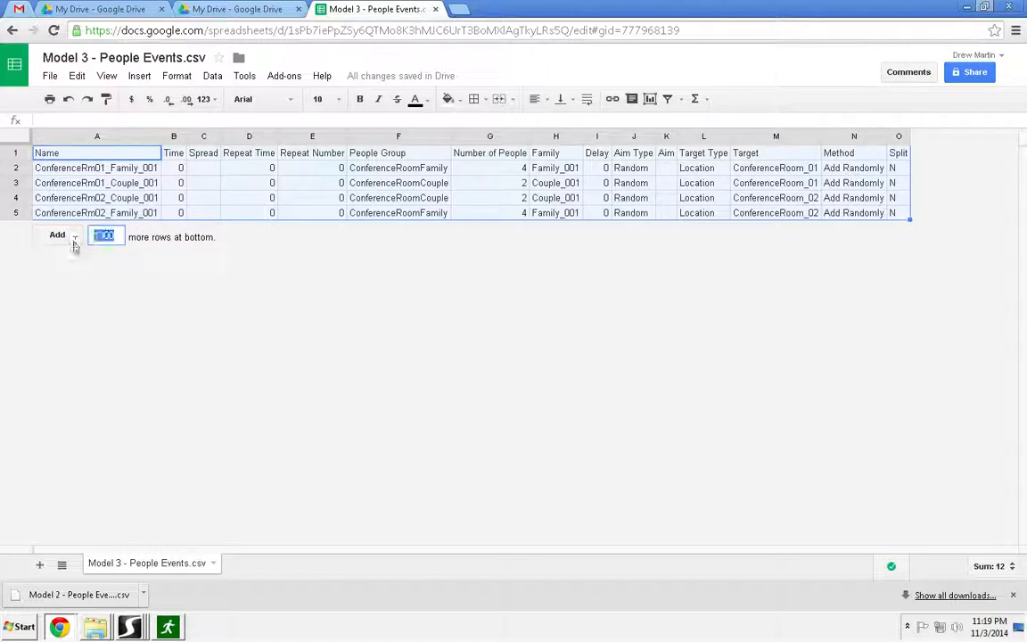
text(40)
click(58, 236)
click(170, 355)
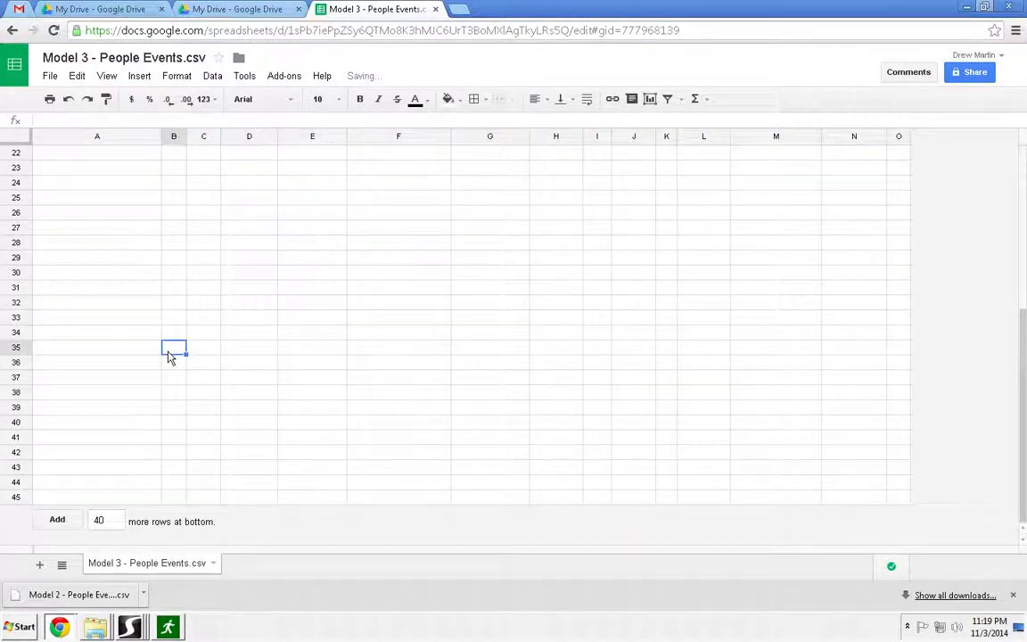
Move the event rows 3 to 5 down so they start at row 11.
drag(1022, 329, 1001, 145)
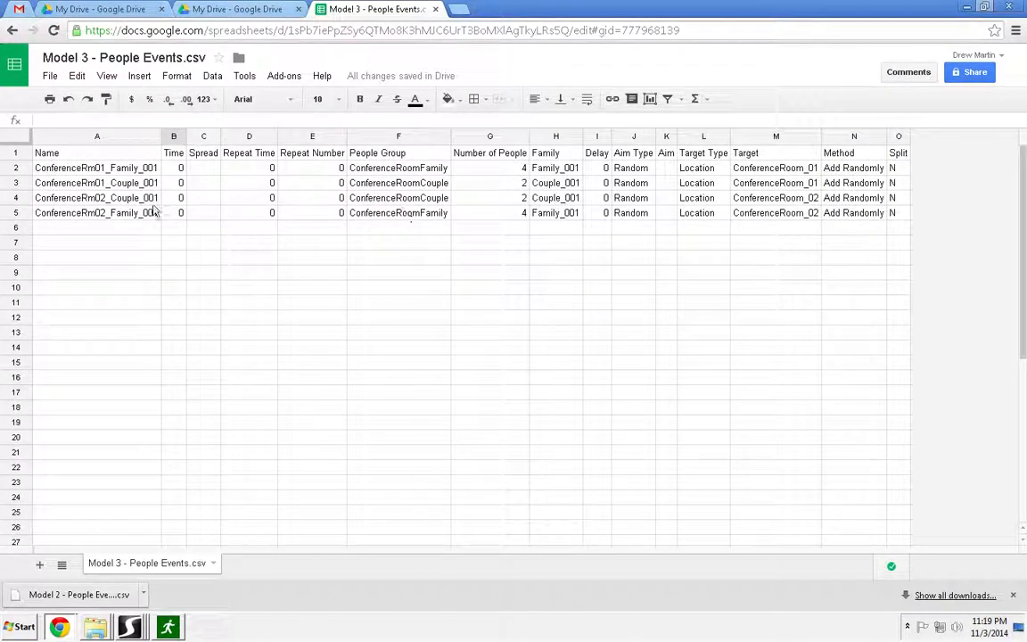
click(72, 184)
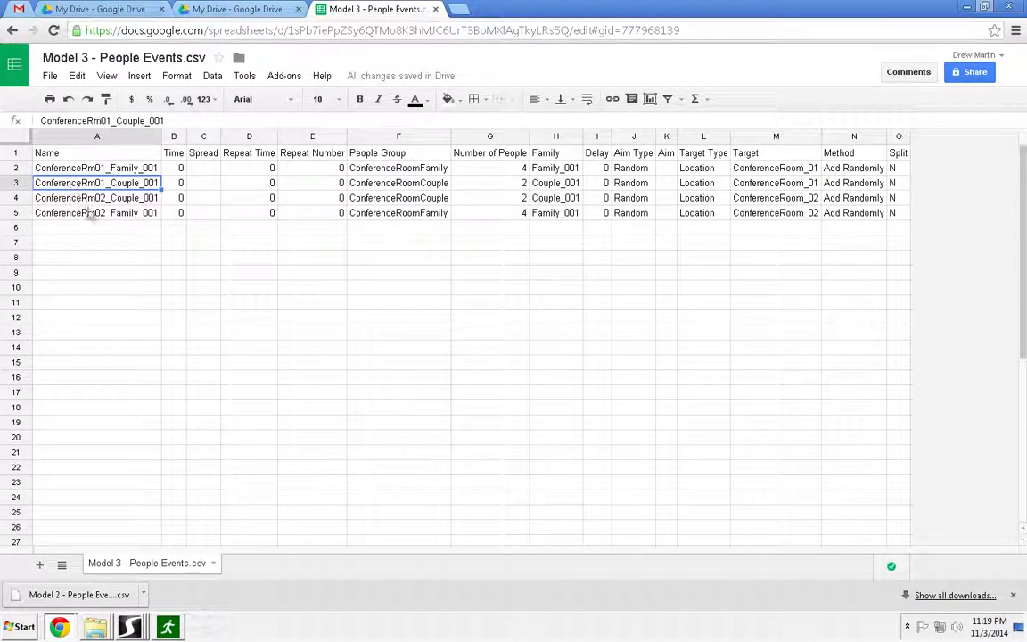
click(16, 183)
shift+click(16, 212)
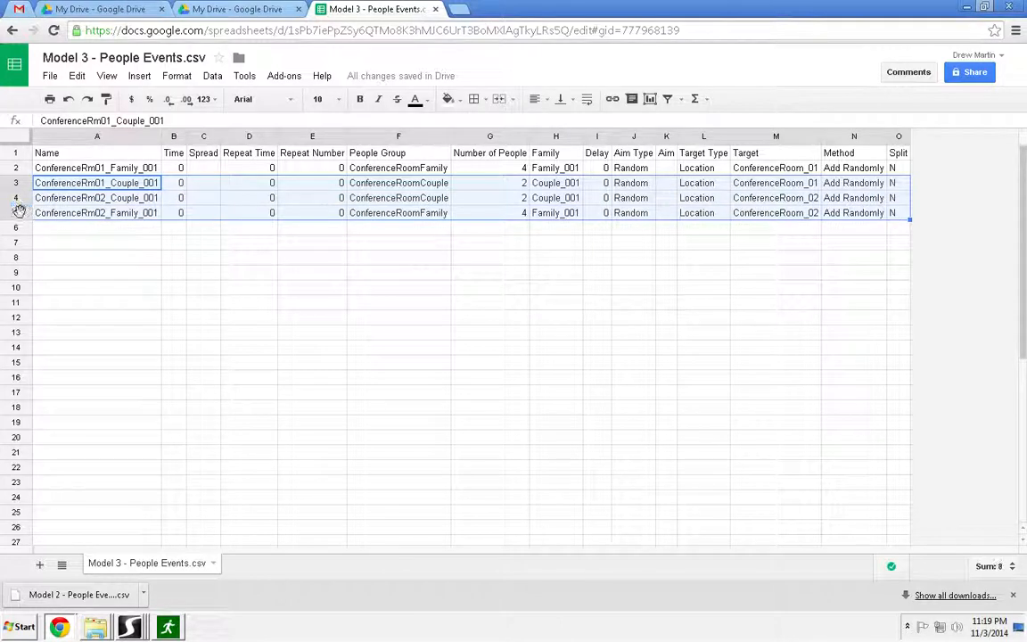
key(ctrl+c)
click(18, 302)
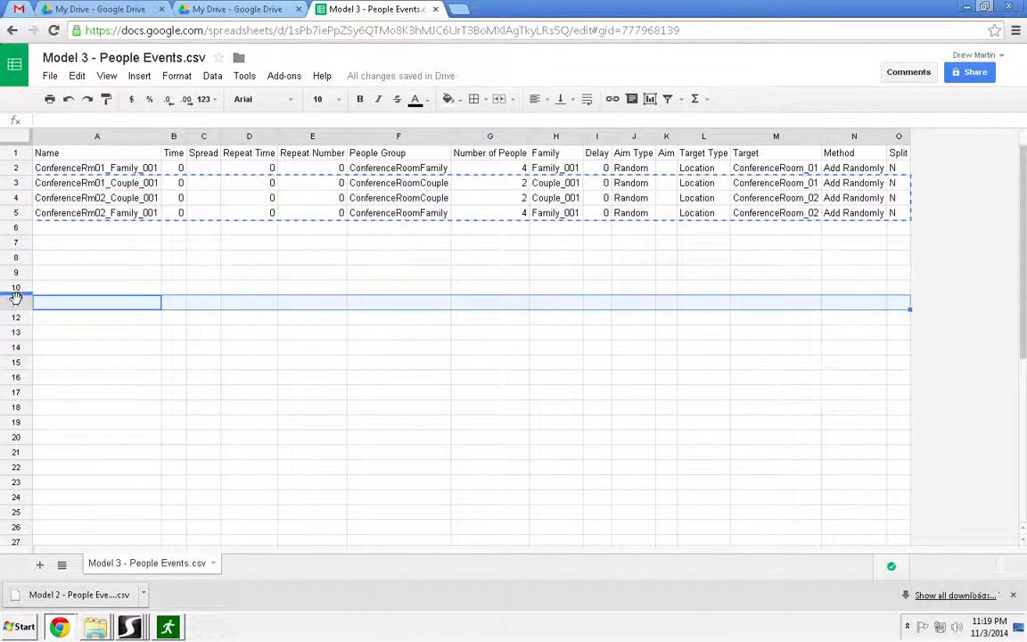
key(ctrl+v)
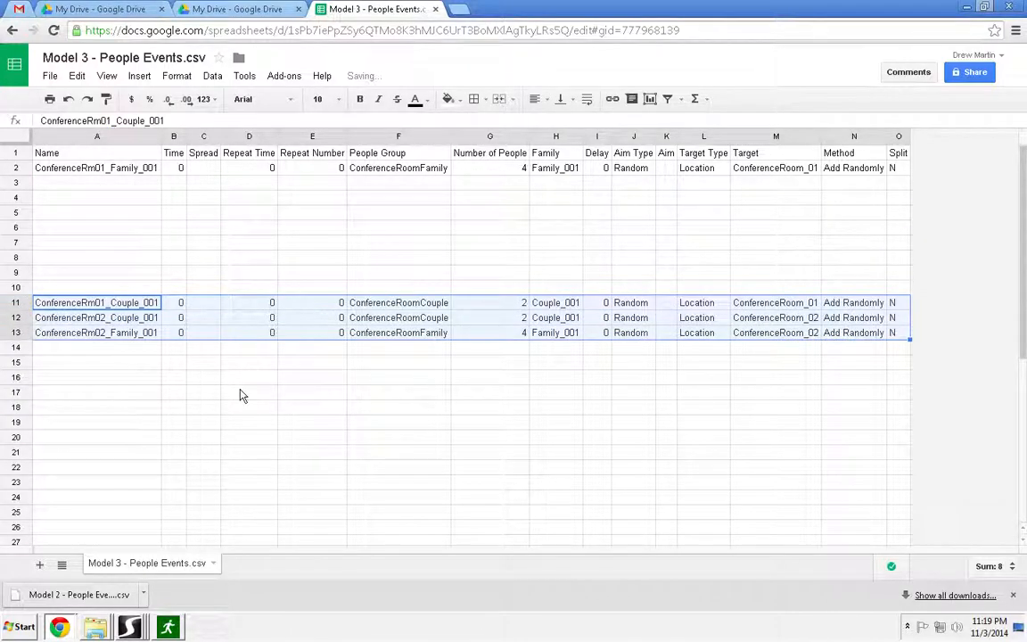
Fill the ConferenceRm01_Family_001 row down to row 8 and delete the surplus ConferenceRm01_Family_007 row.
click(133, 169)
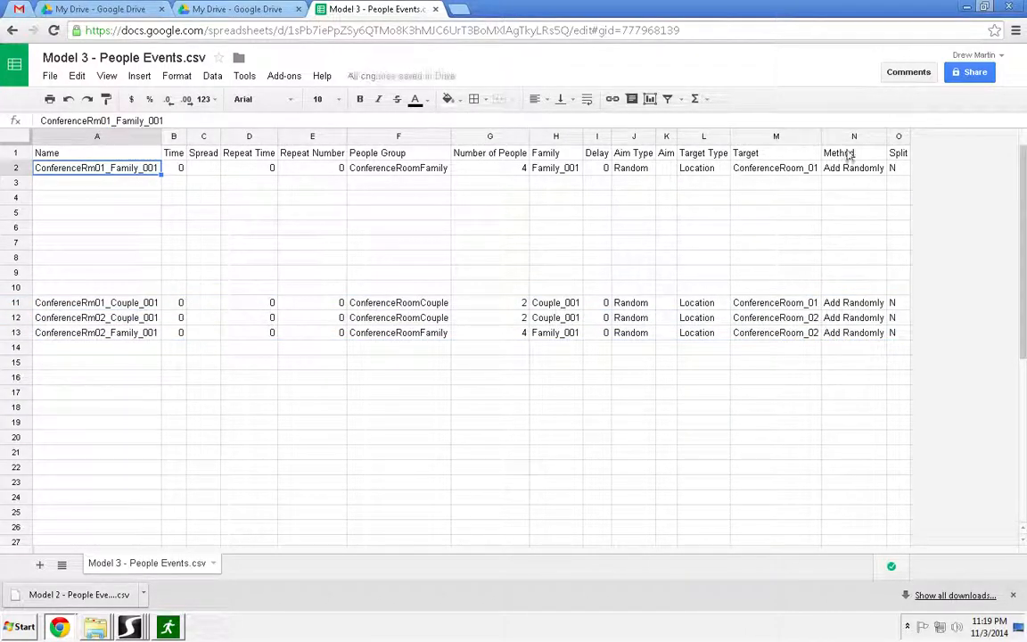
shift+click(895, 170)
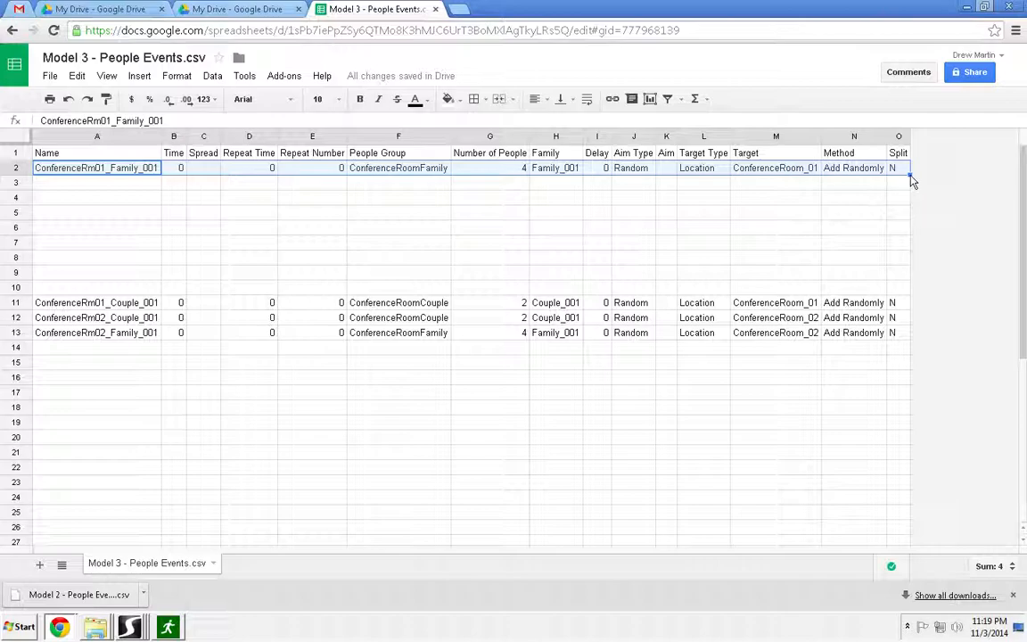
drag(909, 174, 906, 263)
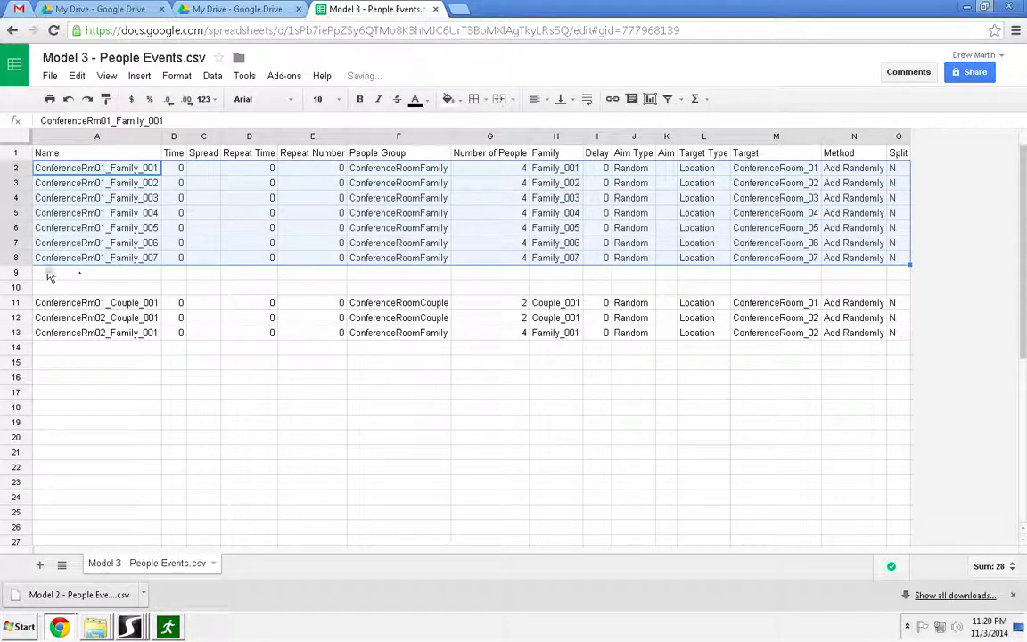
right_click(18, 258)
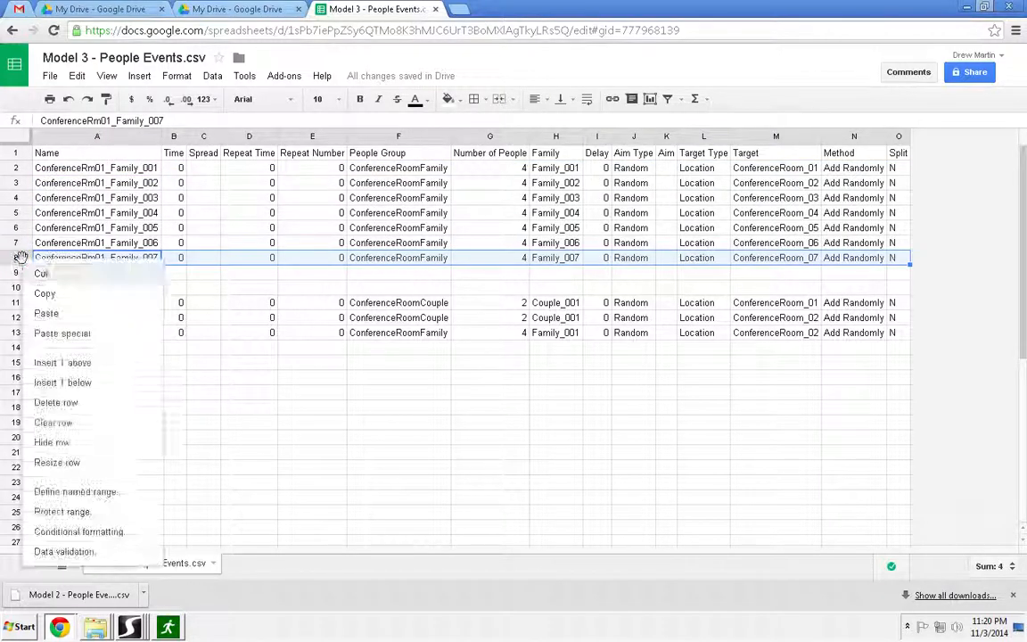
click(76, 405)
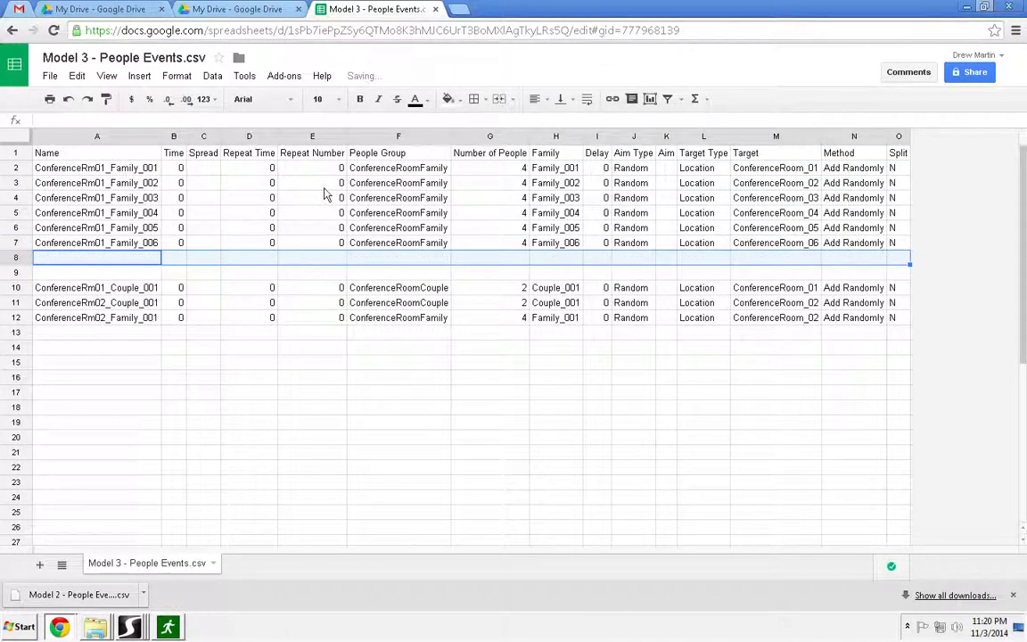
Set the target of all six ConferenceRm01 family events to ConferenceRoom_01 by filling down the first one.
click(100, 170)
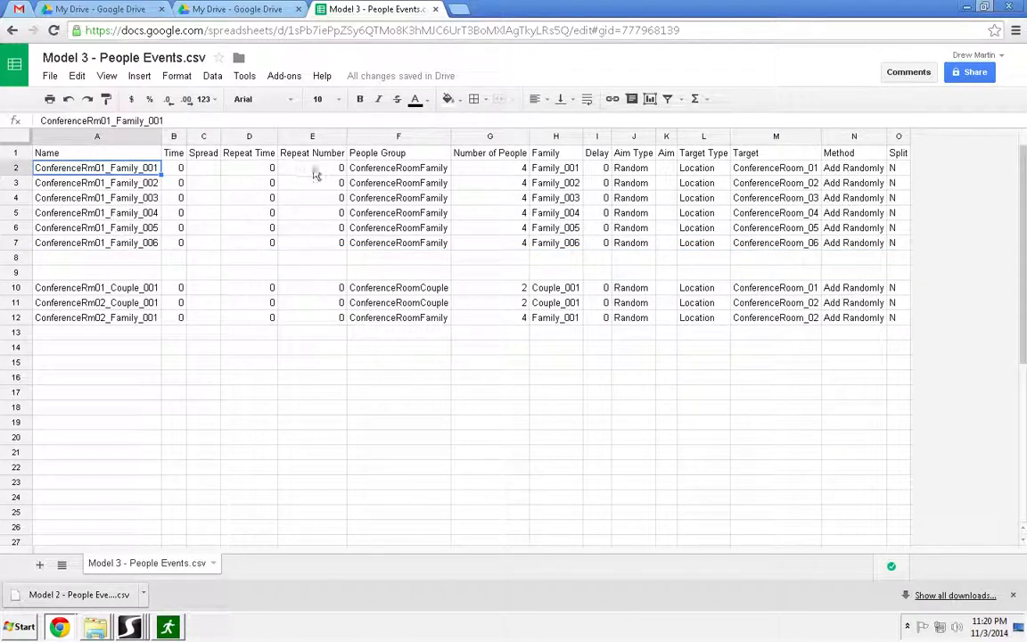
click(430, 170)
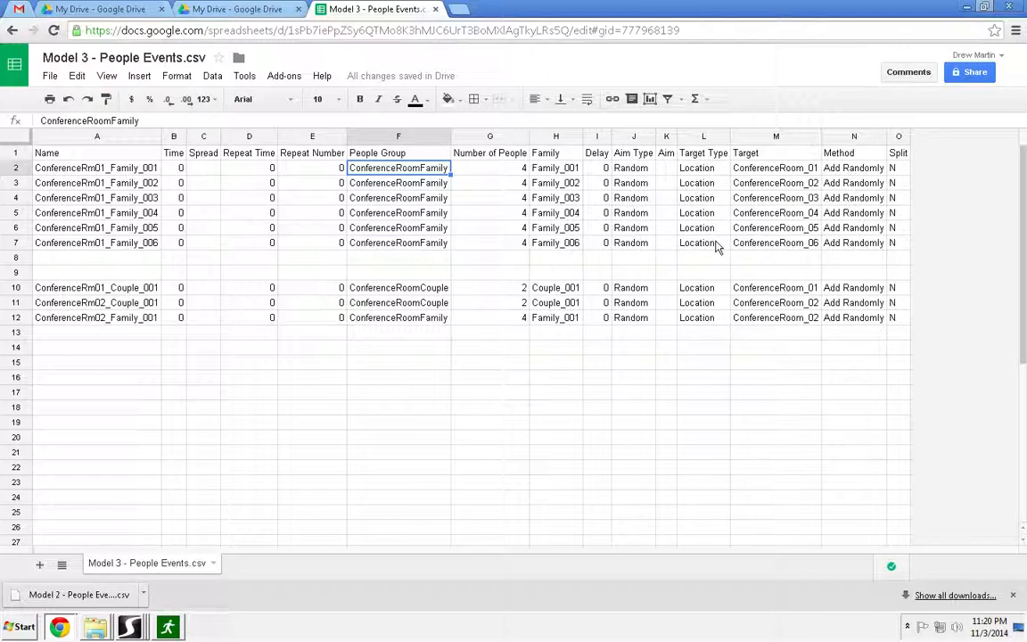
click(789, 169)
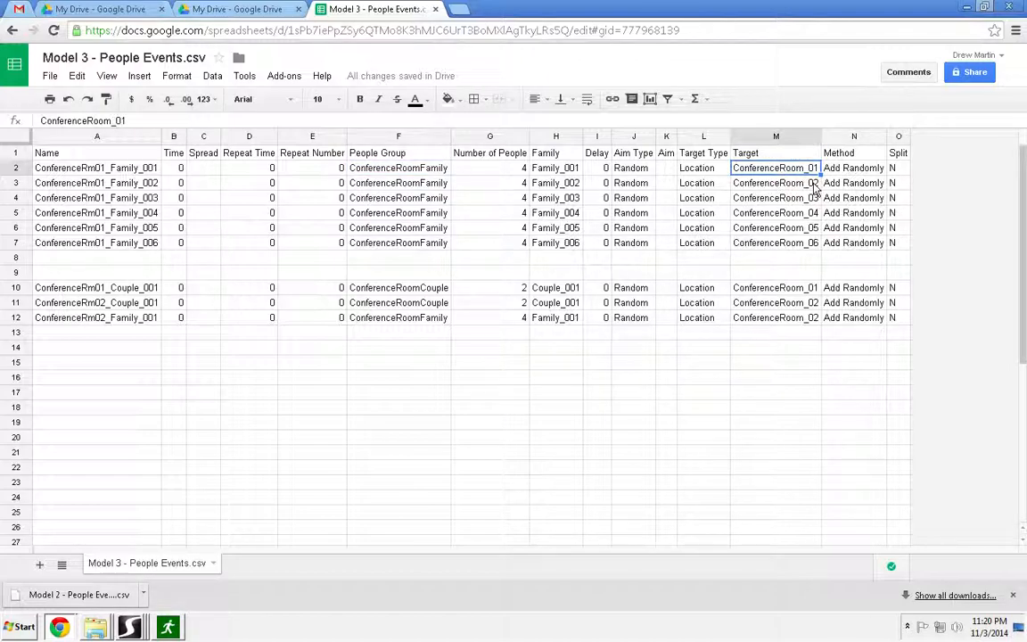
drag(817, 176, 816, 189)
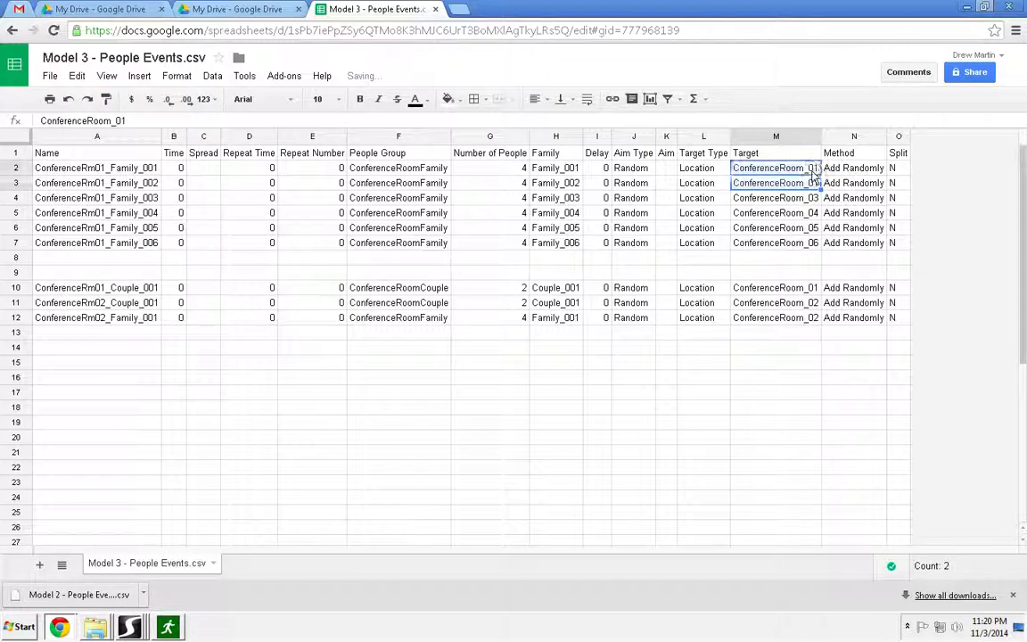
drag(820, 190, 811, 250)
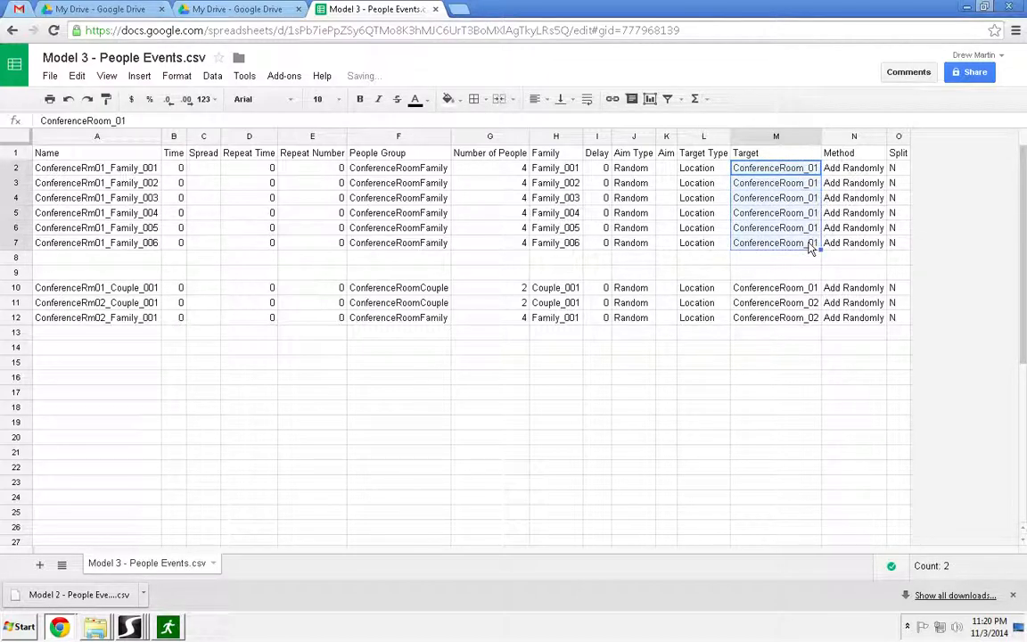
click(857, 244)
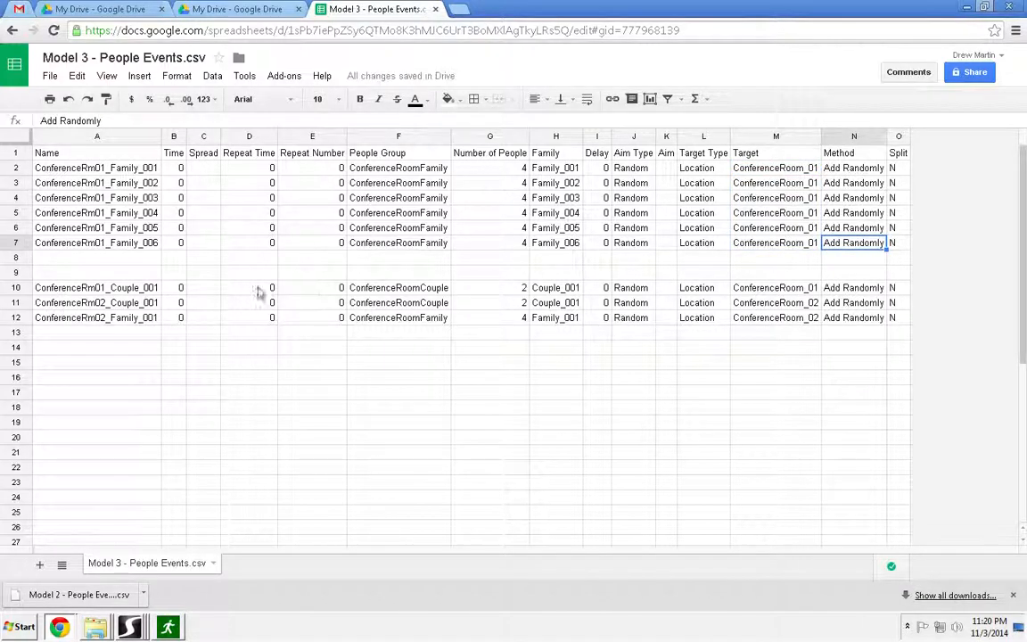
Move the ConferenceRm01_Couple_001 row up to row 8, directly below the ConferenceRm01 family events.
click(13, 287)
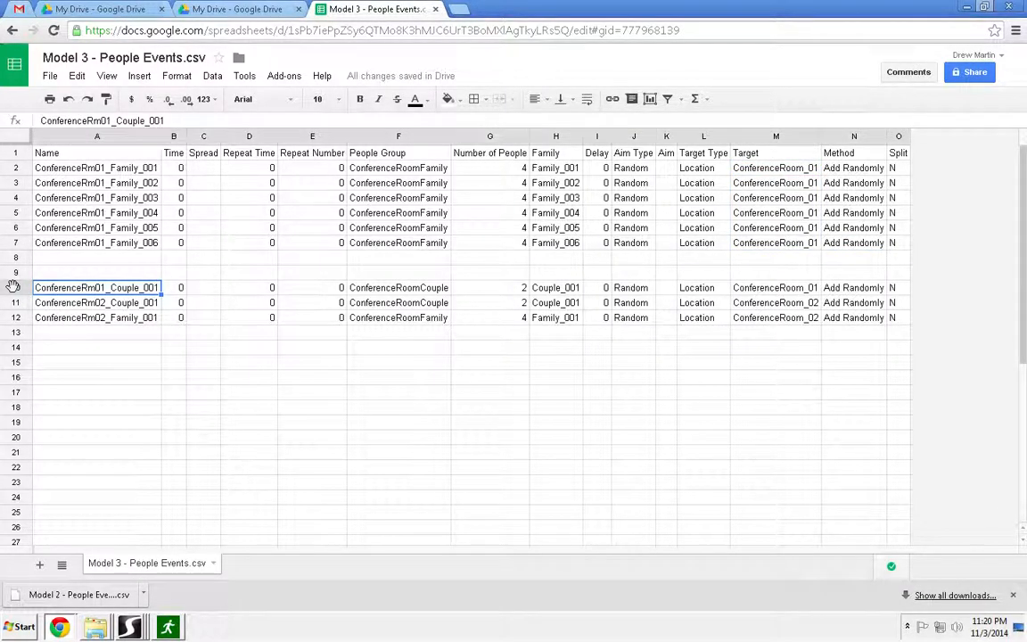
drag(13, 287, 6, 269)
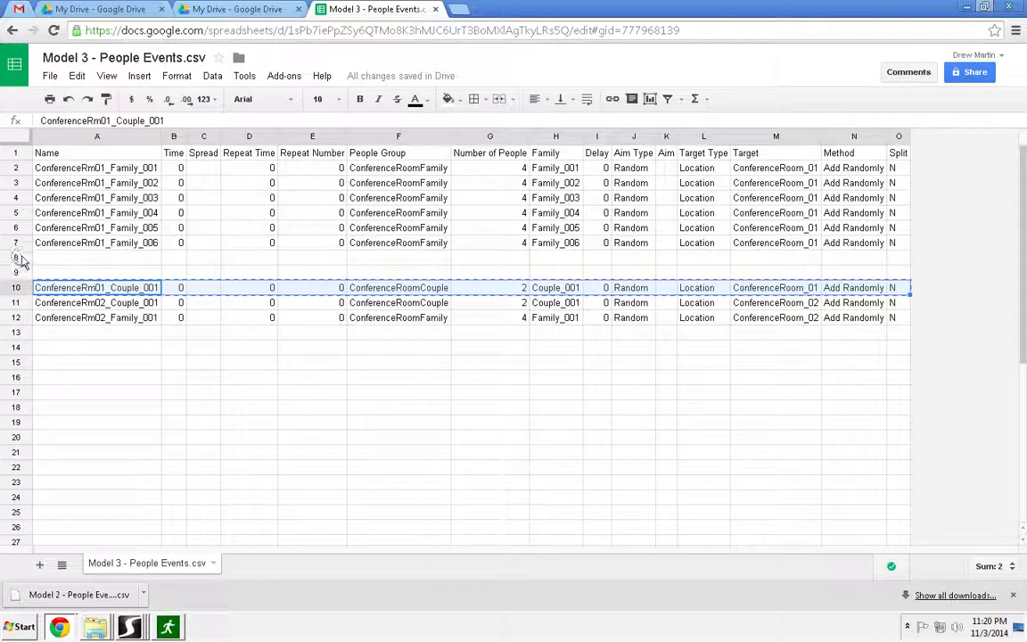
click(20, 259)
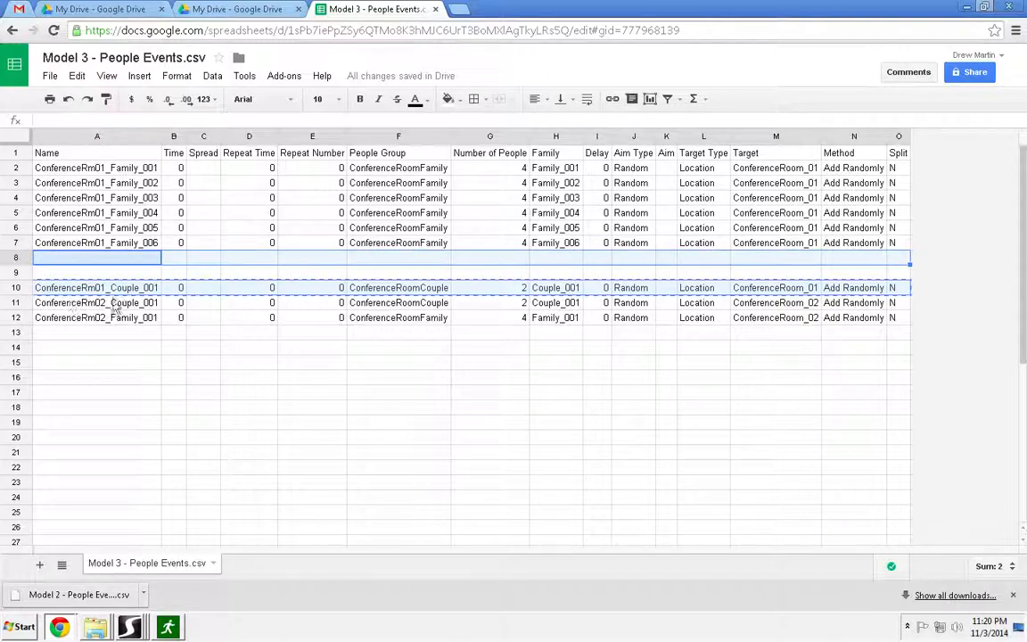
click(423, 333)
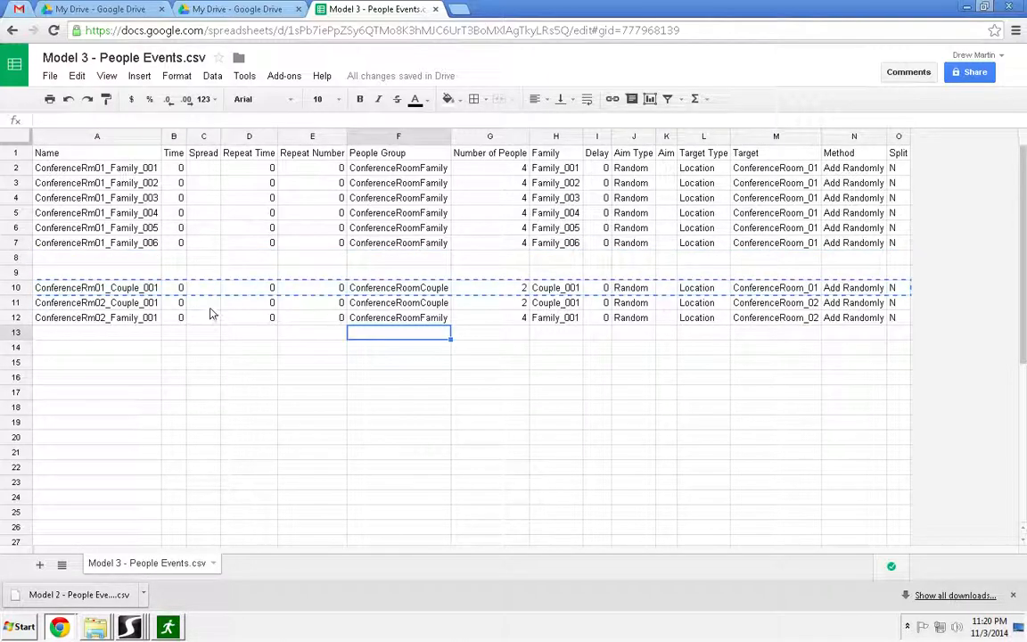
click(19, 288)
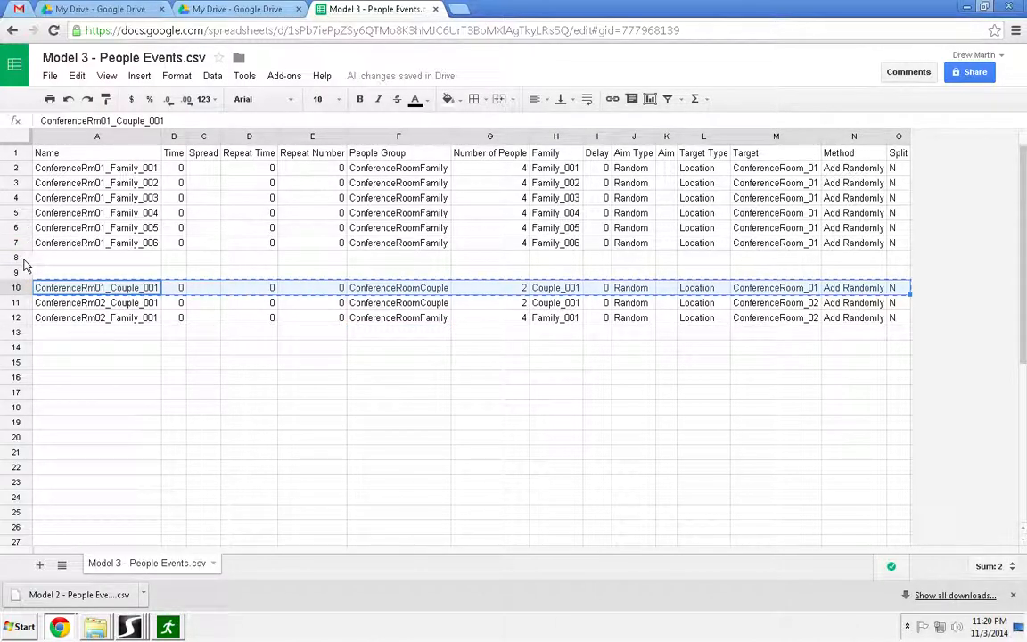
click(19, 258)
key(ctrl+v)
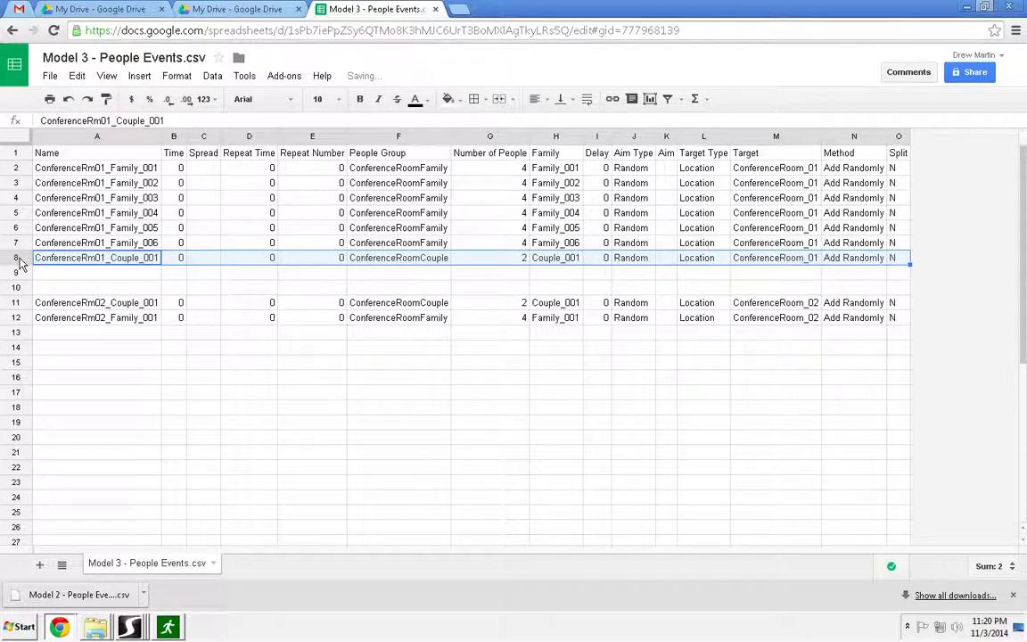
Move the two ConferenceRm02 event rows down so they start at row 21.
drag(21, 303, 23, 319)
key(ctrl+x)
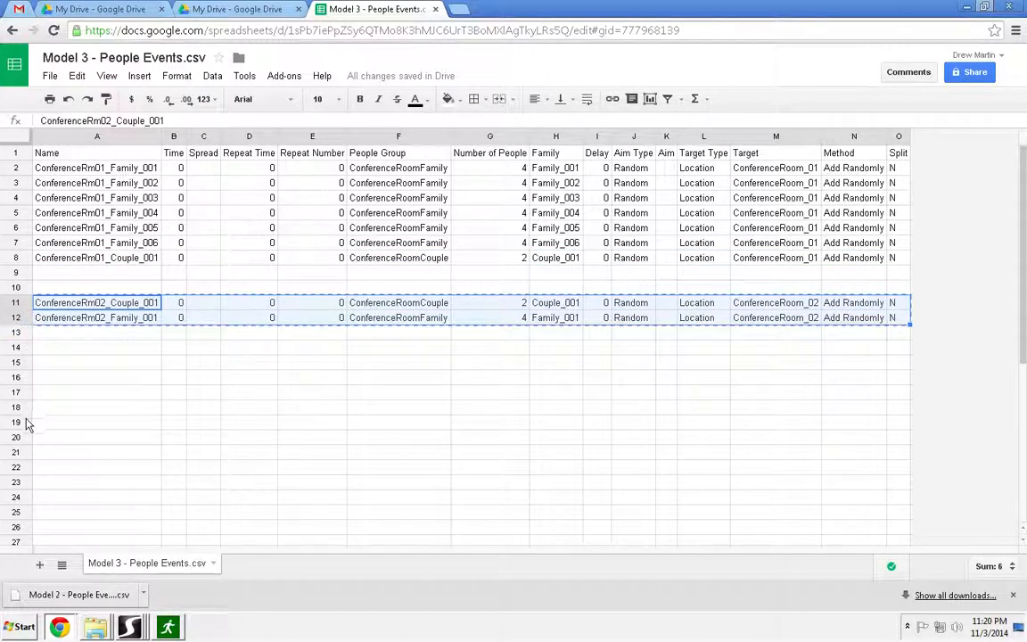
click(17, 454)
key(ctrl+v)
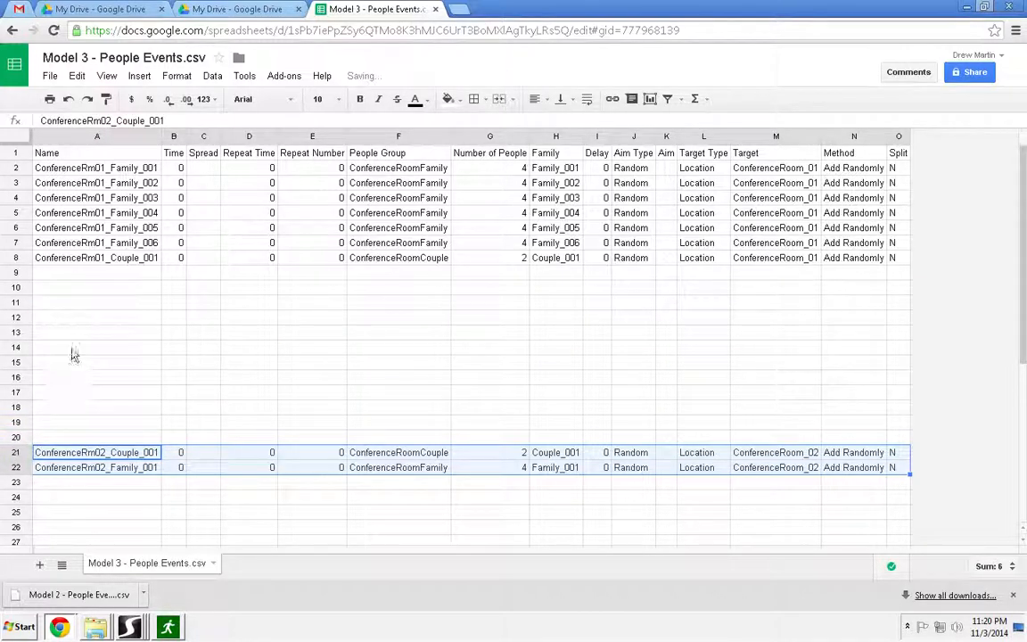
Insert three empty rows above rows 18 to 20 to make more space before the ConferenceRm02 events.
click(99, 262)
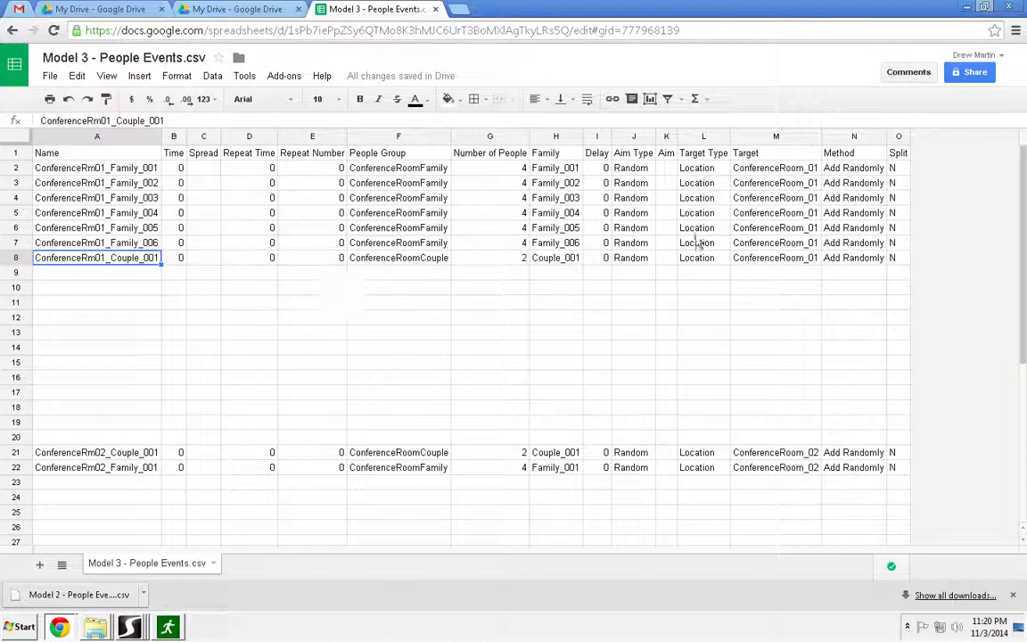
shift+click(894, 260)
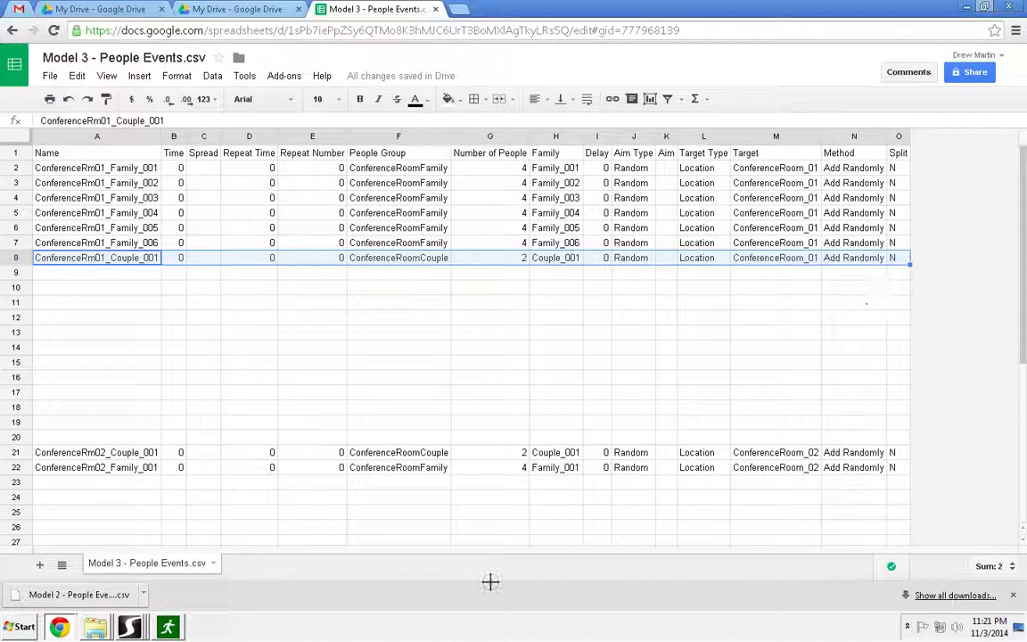
click(21, 436)
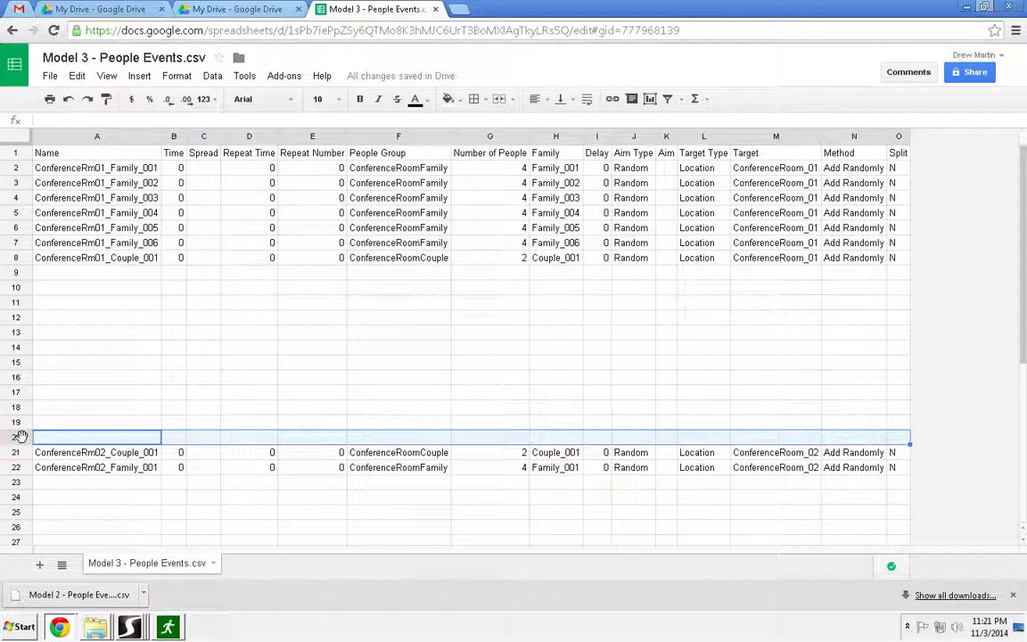
right_click(22, 436)
click(10, 381)
click(16, 438)
drag(16, 410, 14, 403)
right_click(14, 403)
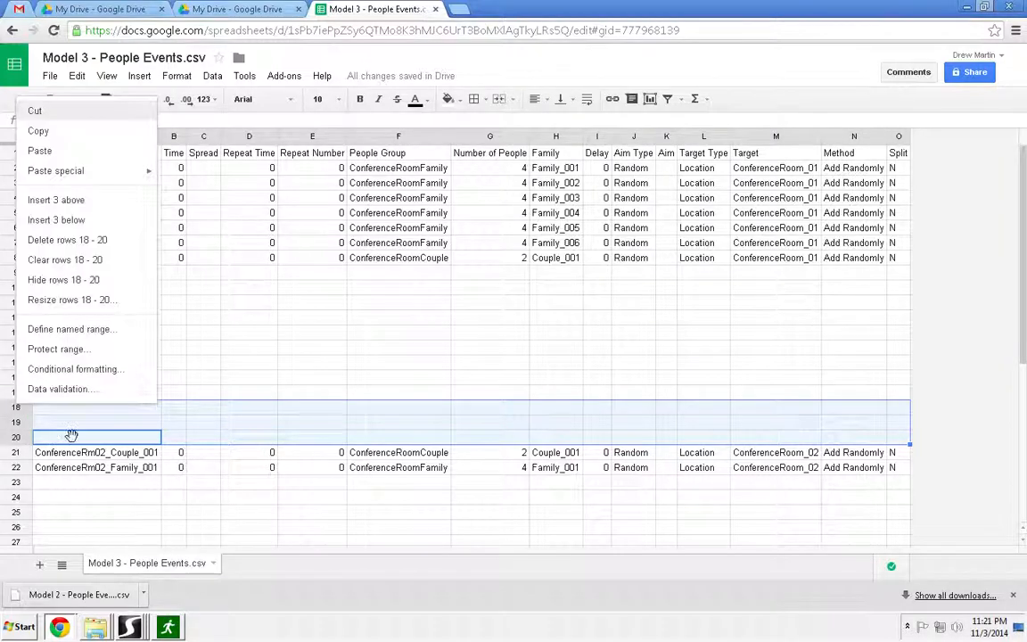
click(57, 201)
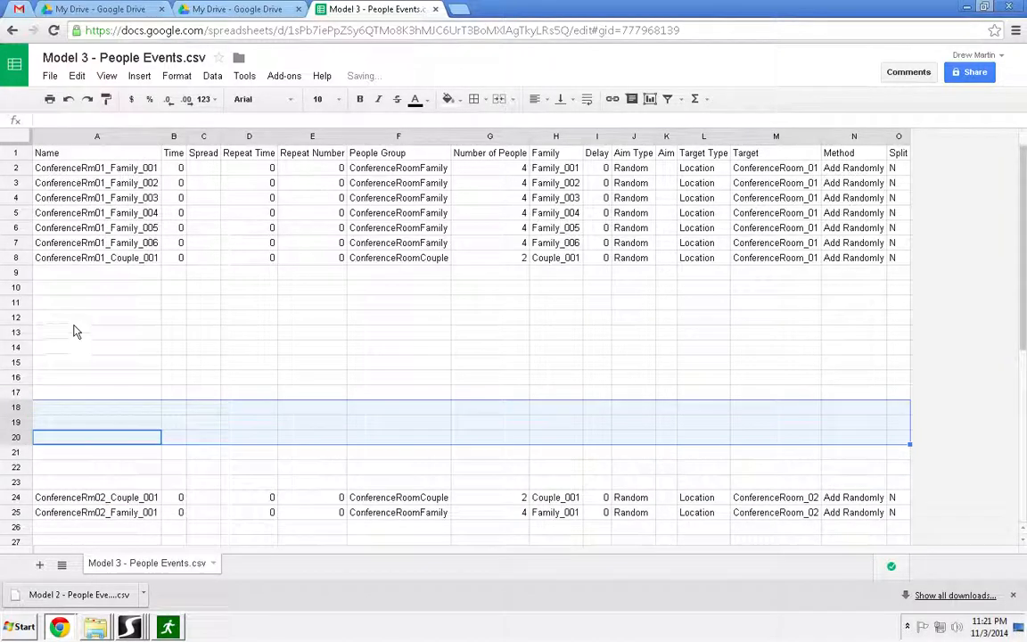
Fill the ConferenceRm01_Couple_001 row down to row 21 and delete the surplus ConferenceRm01_Couple_014 row.
click(76, 257)
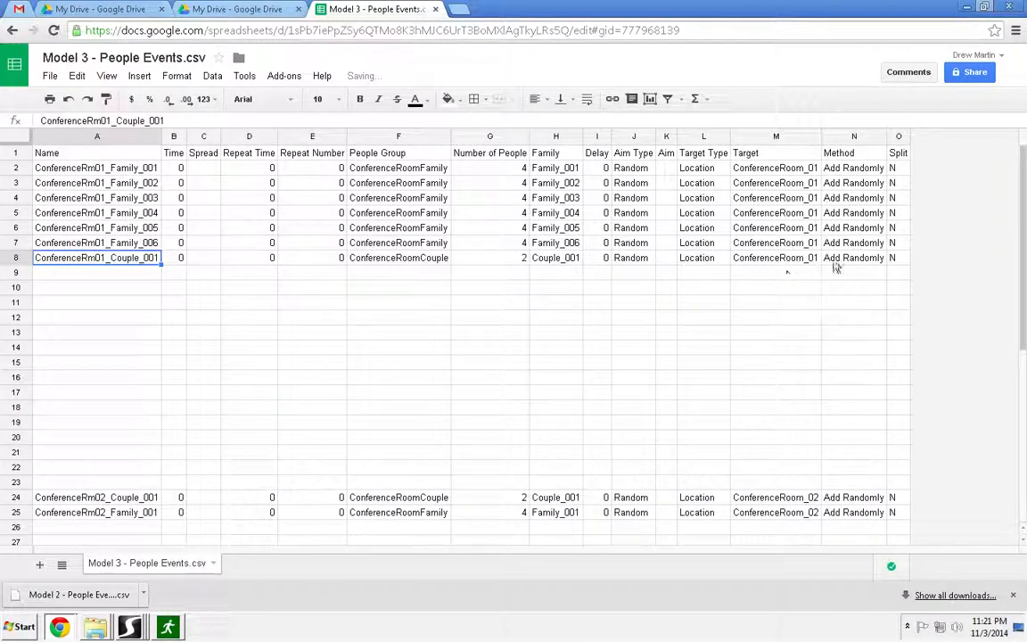
shift+click(899, 258)
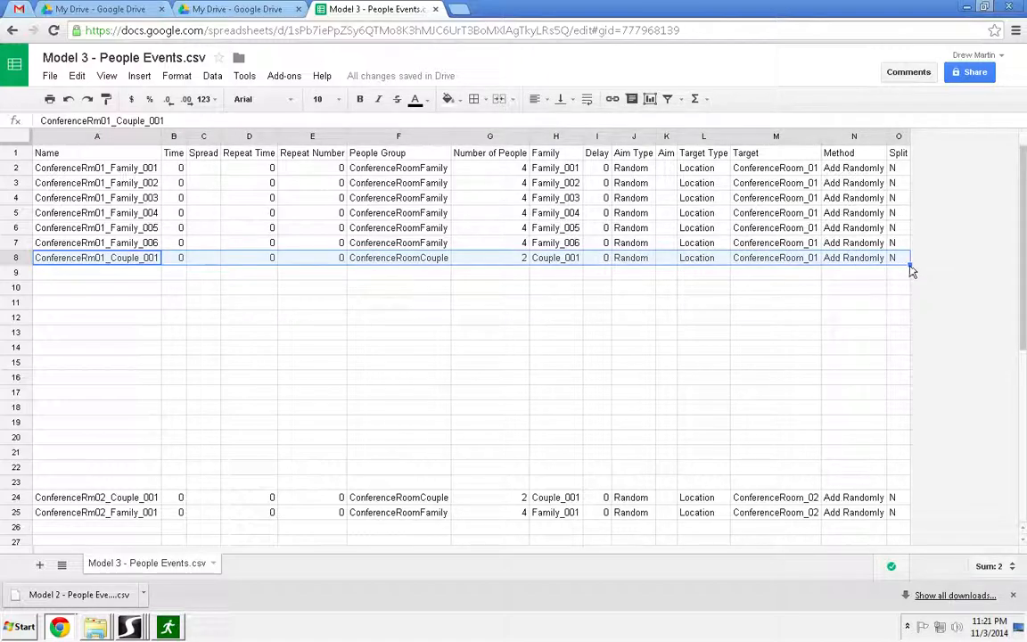
drag(909, 263, 910, 455)
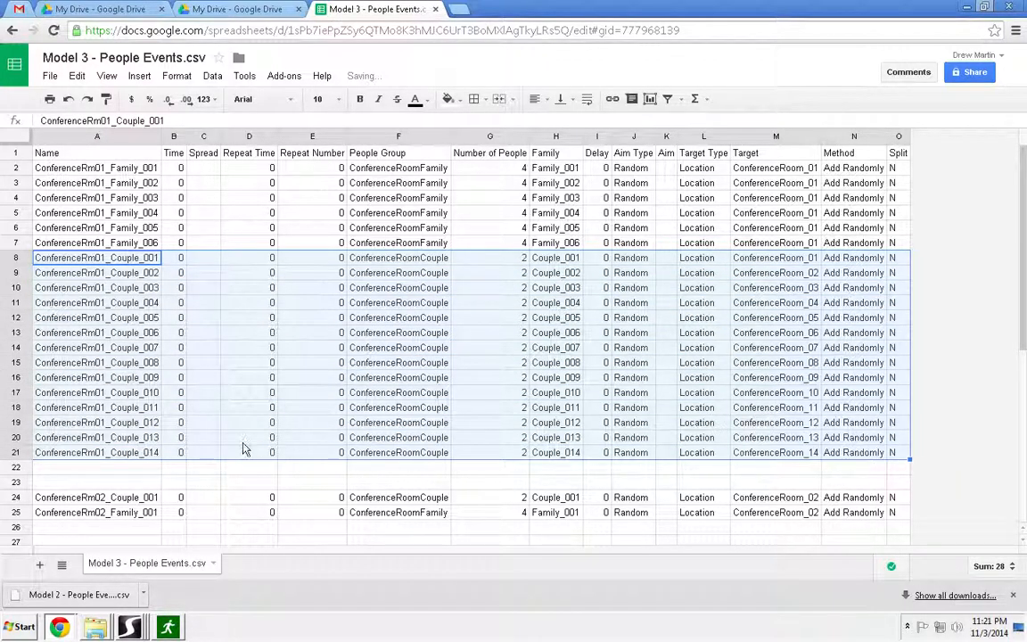
click(15, 453)
right_click(16, 455)
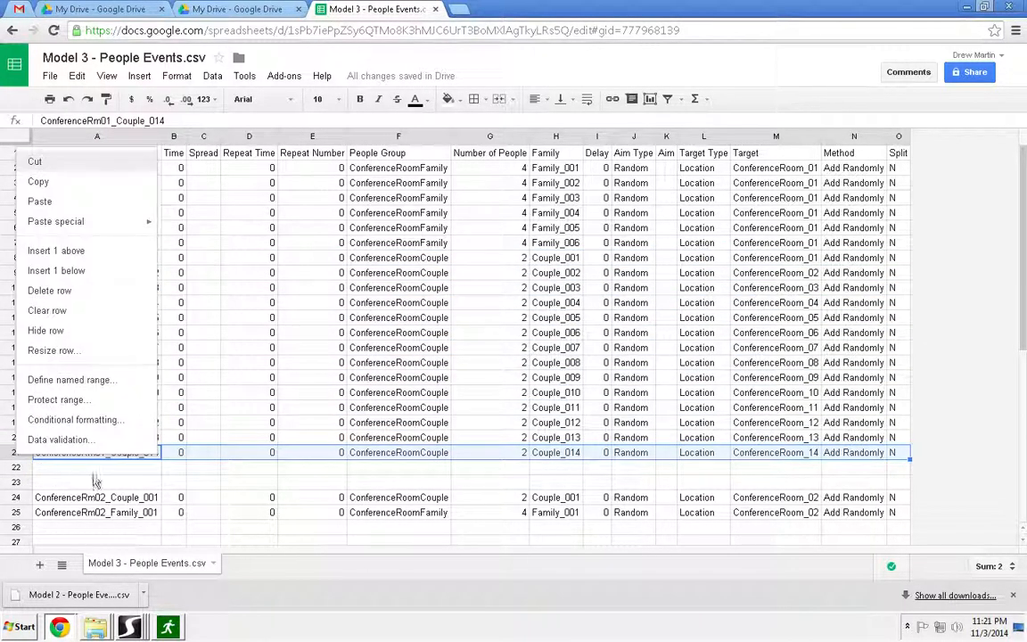
click(69, 291)
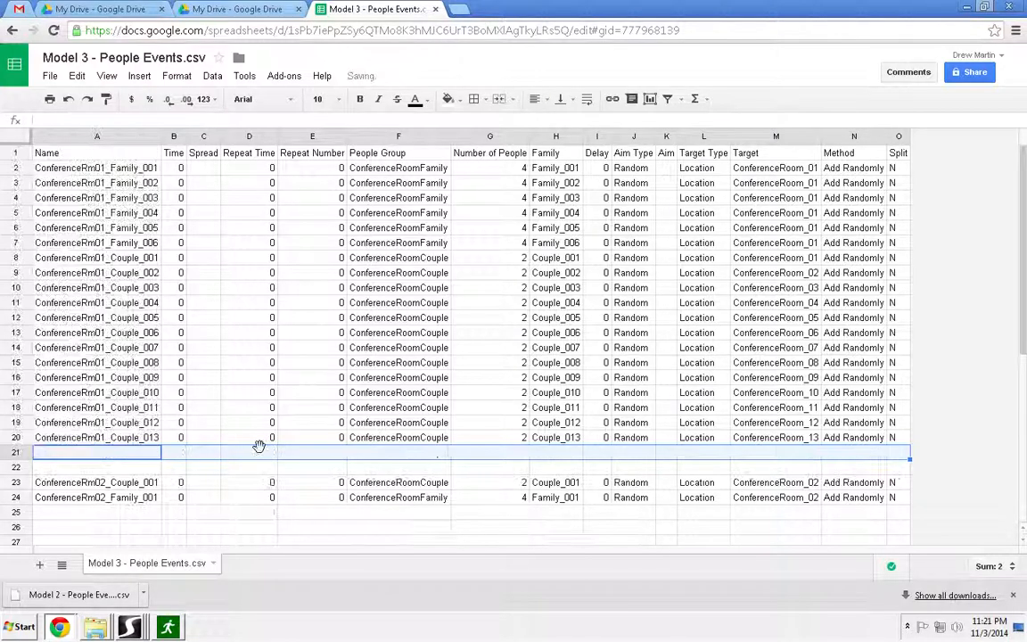
click(293, 437)
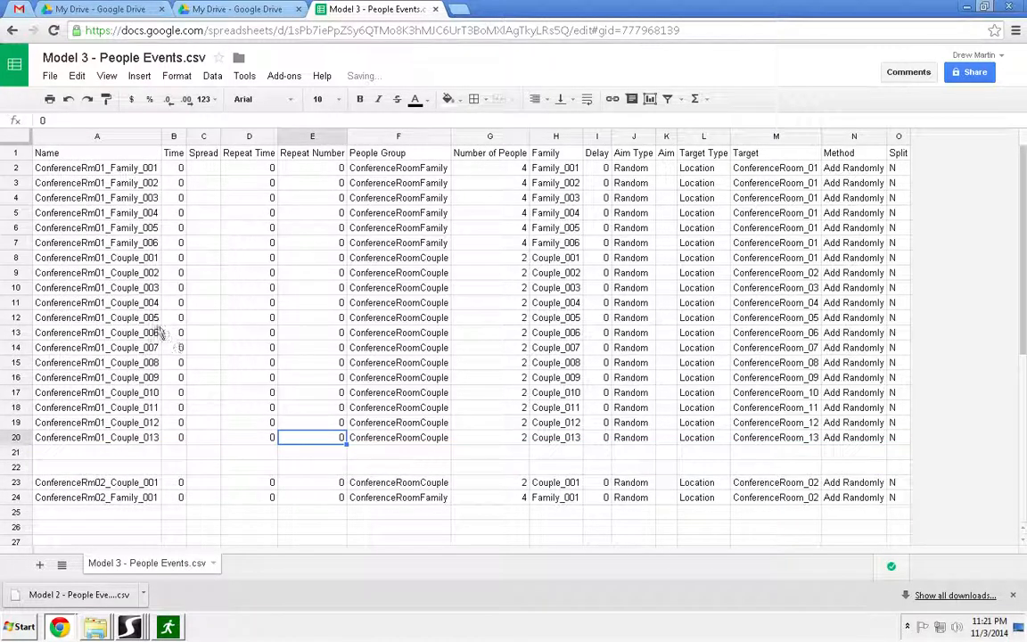
Total the number of people in the ConferenceRm01 events with =SUM(G2:G20) in cell G21.
click(521, 453)
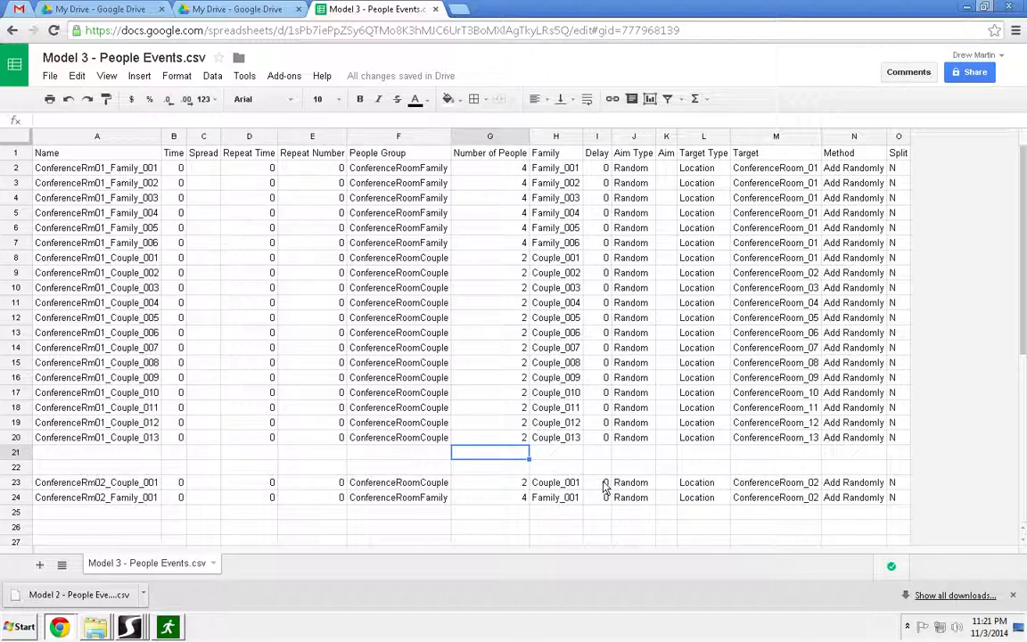
text(=sumc()
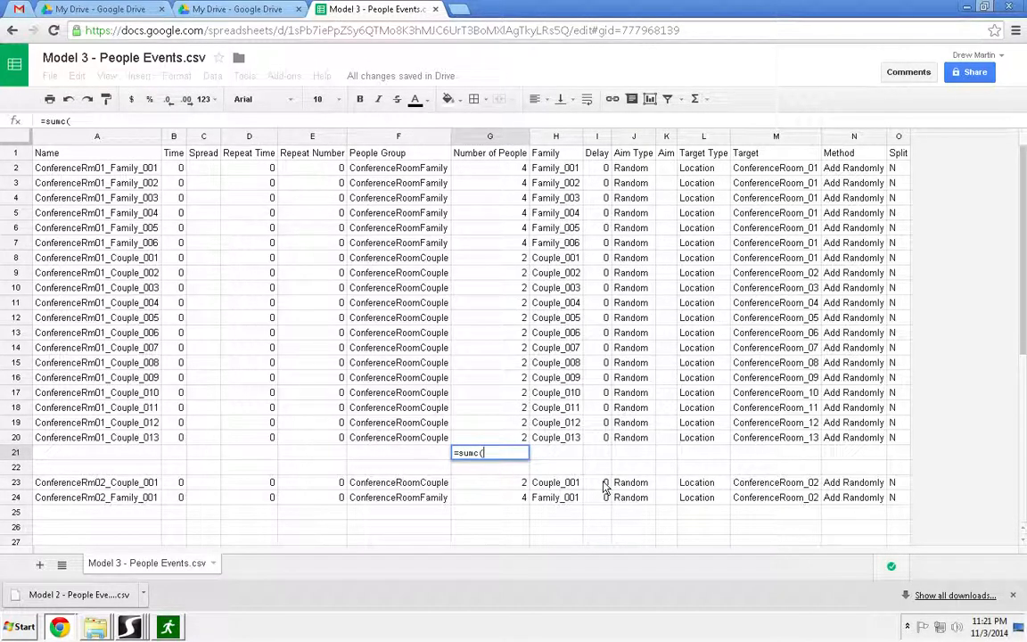
drag(506, 168, 514, 437)
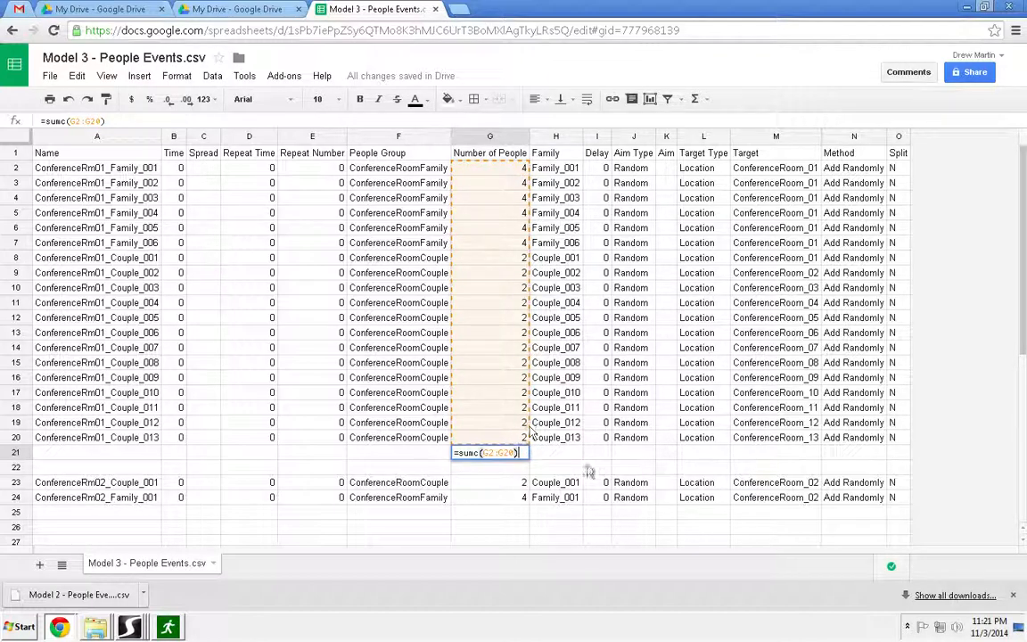
key(Return)
click(492, 452)
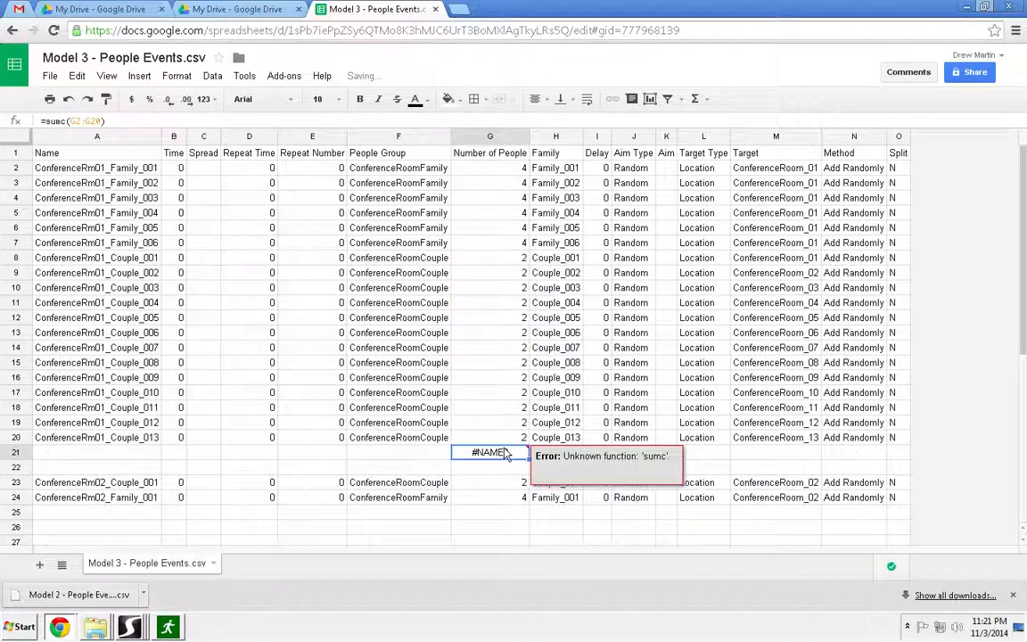
click(65, 120)
key(BackSpace)
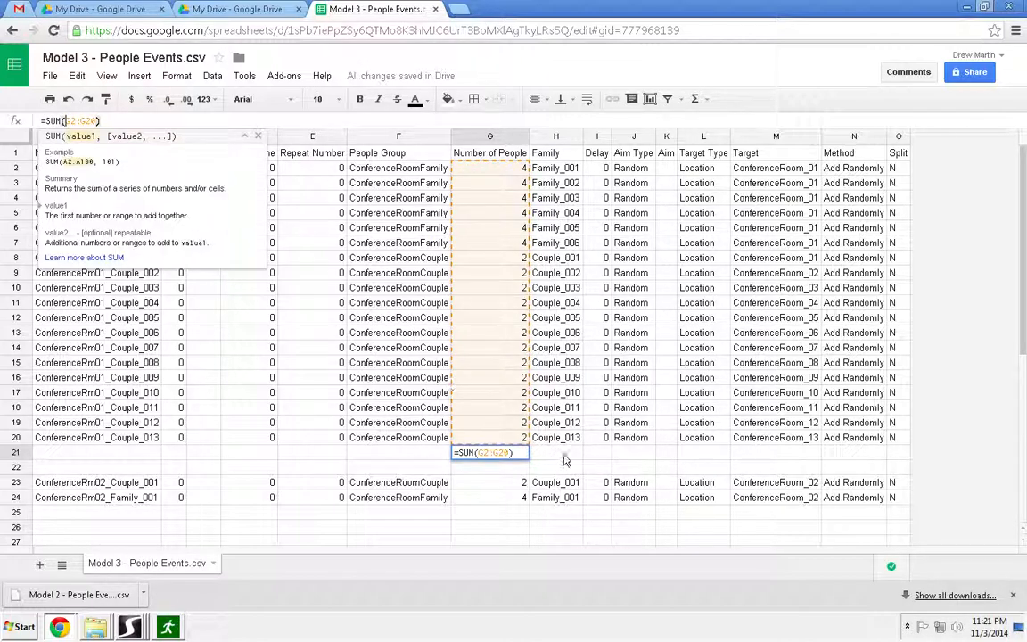
key(Return)
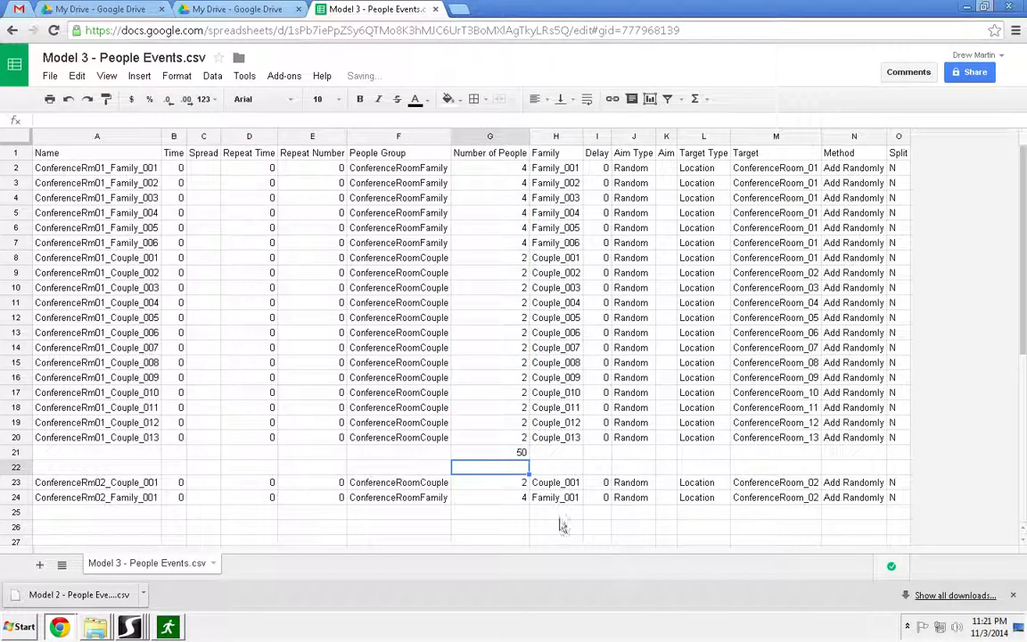
Clear the temporary sum formula from cell G21.
click(522, 453)
key(Delete)
click(555, 451)
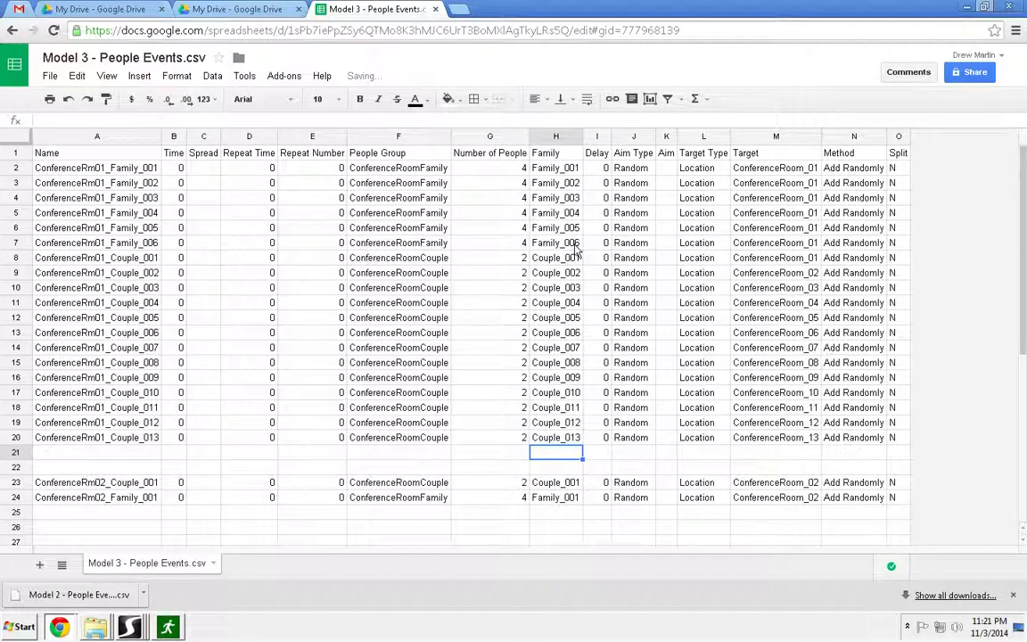
Set the target of all ConferenceRm01 family and couple events in M2:M20 to ConferenceRoom_01.
click(556, 257)
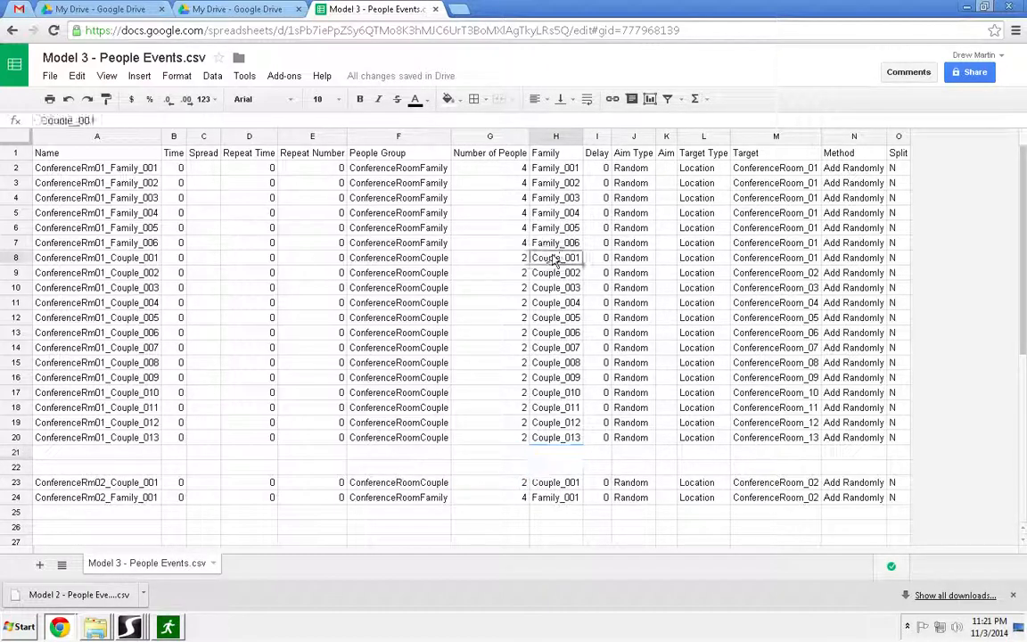
click(560, 437)
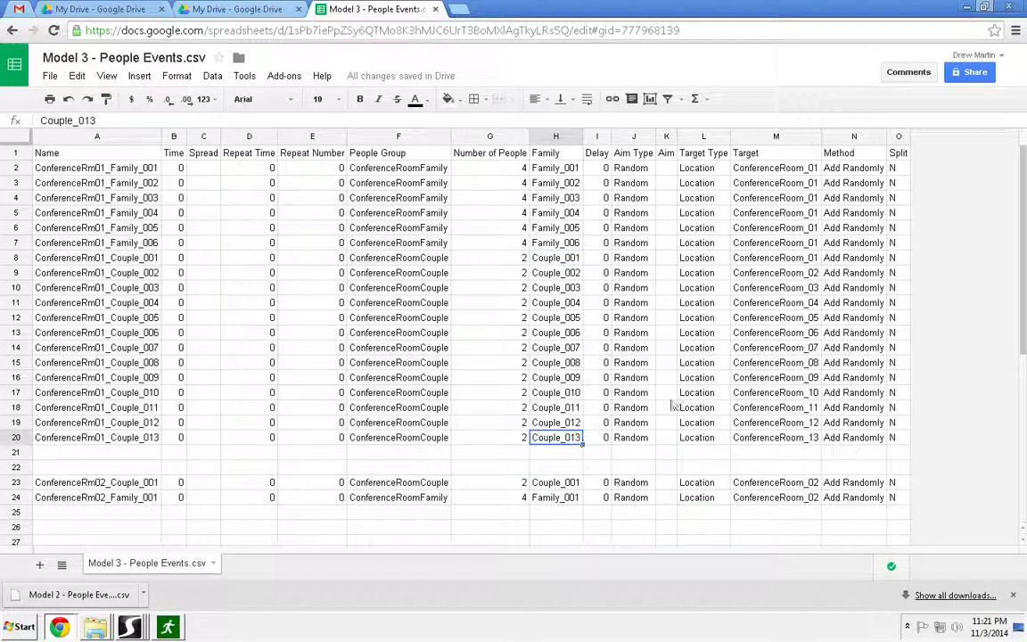
click(796, 172)
drag(793, 189, 818, 438)
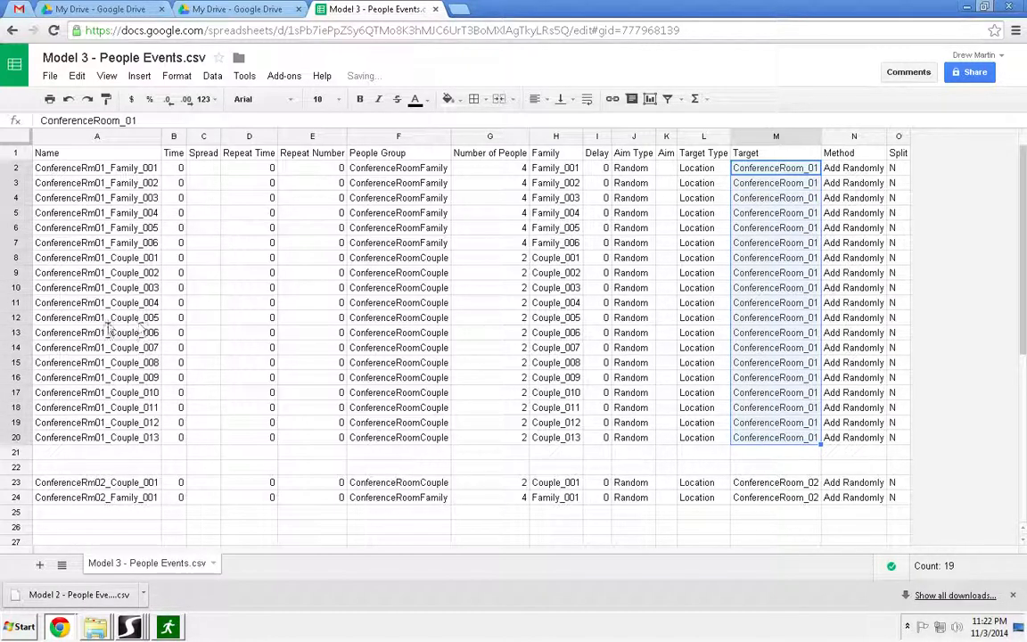
click(107, 363)
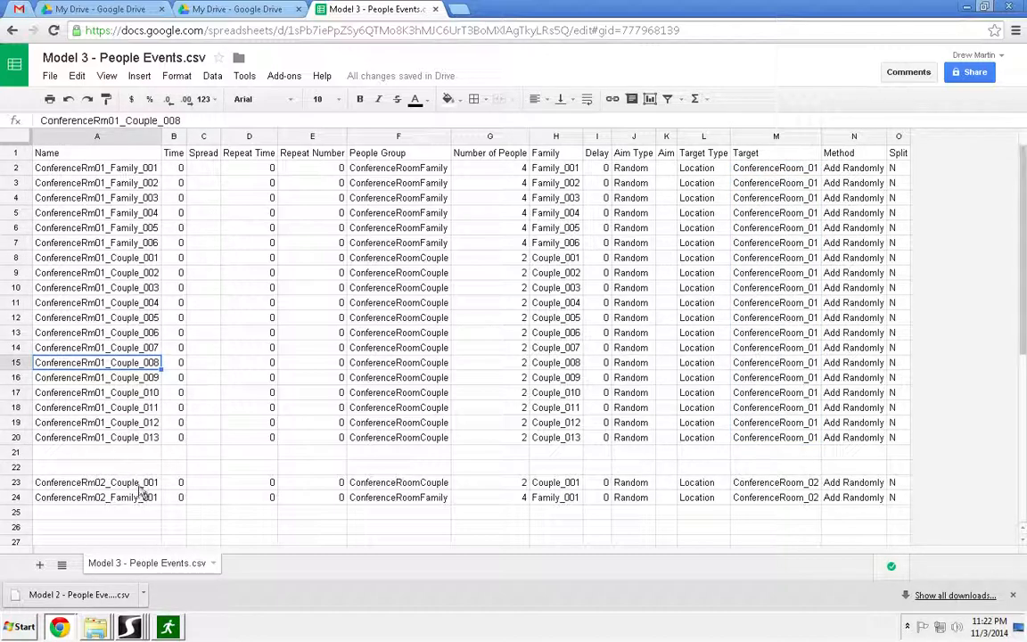
Move the ConferenceRm02_Couple_001 row up to row 21, directly below the ConferenceRm01 couple events.
click(138, 482)
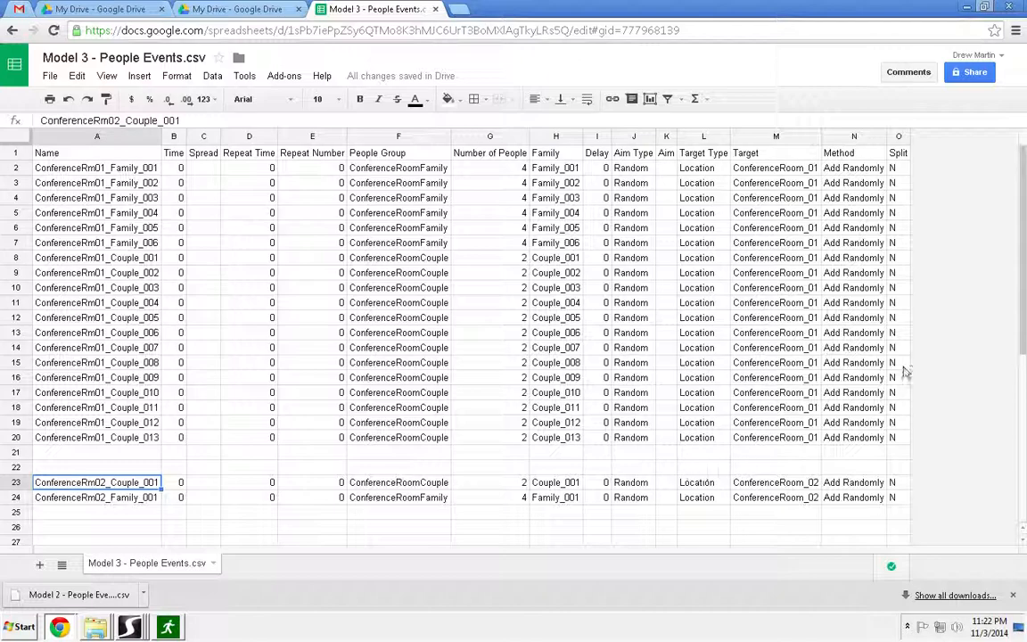
drag(1021, 280, 1022, 357)
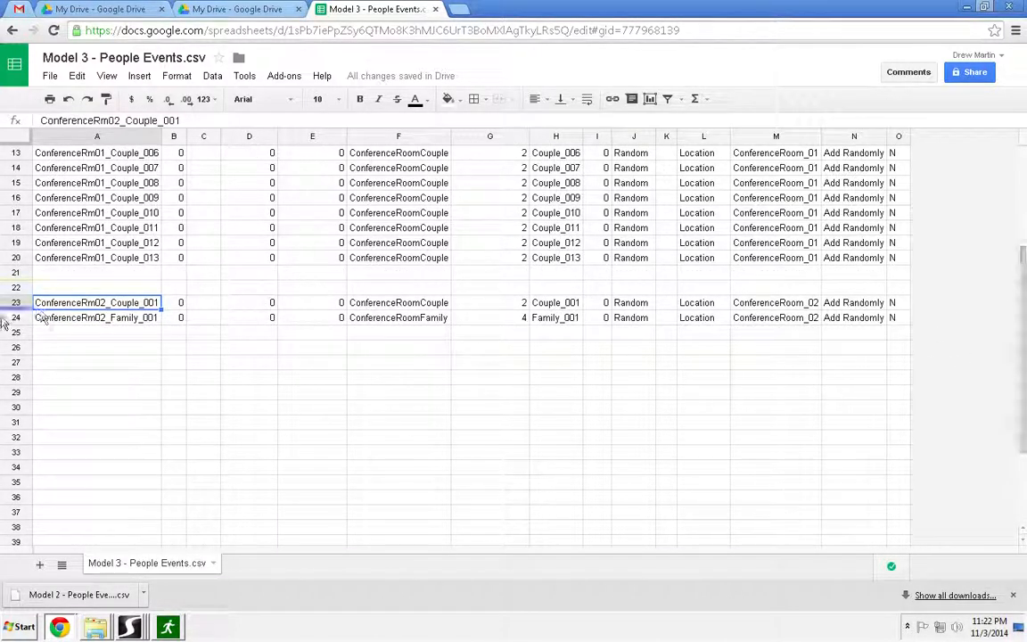
click(17, 303)
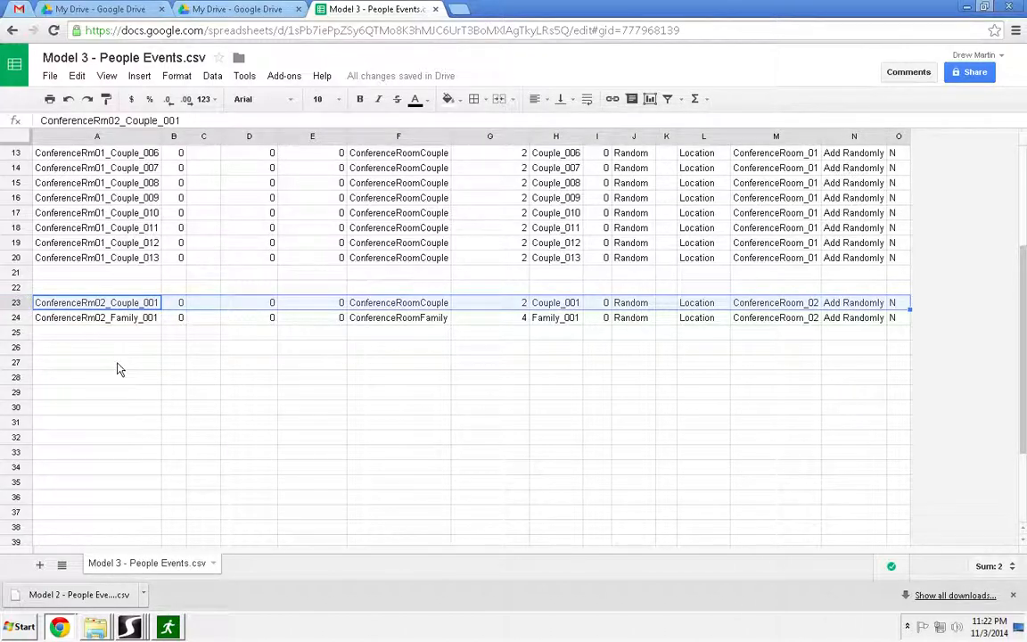
click(23, 270)
key(ctrl+v)
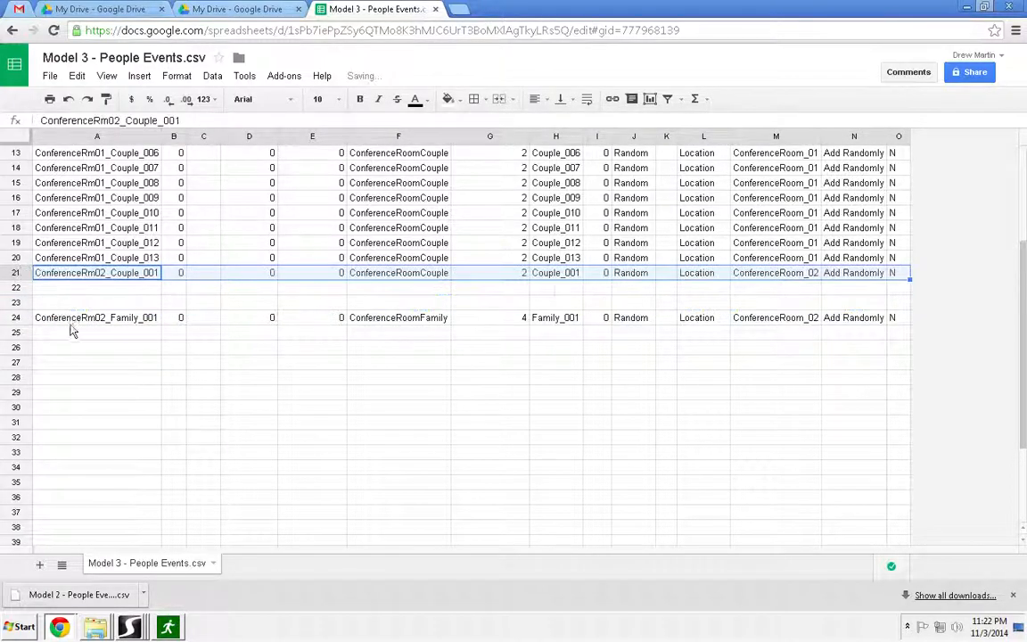
Move the ConferenceRm02_Family_001 row from row 24 down to row 39.
click(18, 318)
key(ctrl+x)
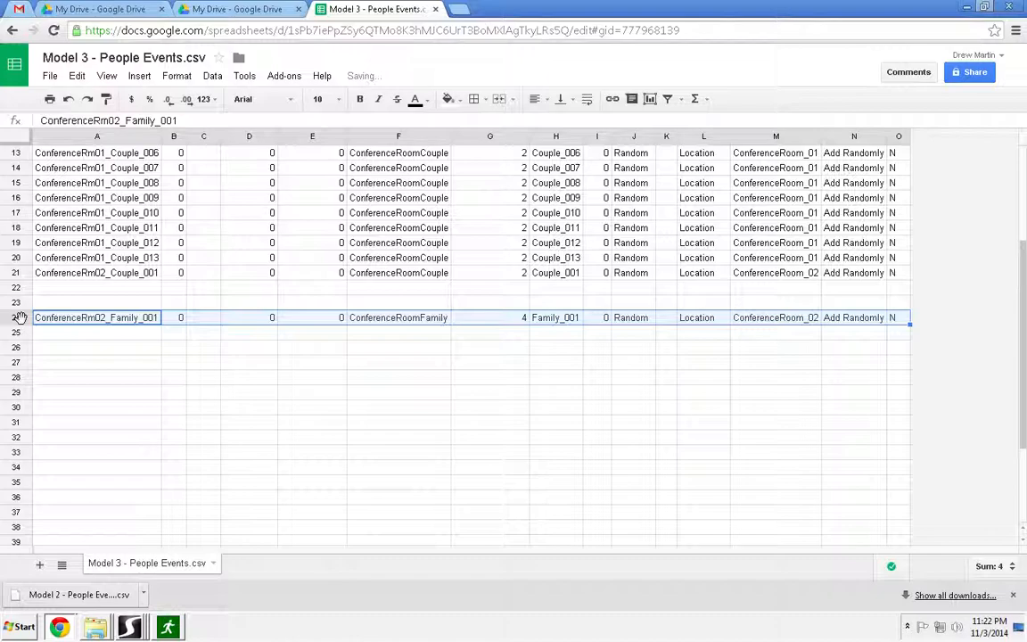
scroll(80, 386, up, 4)
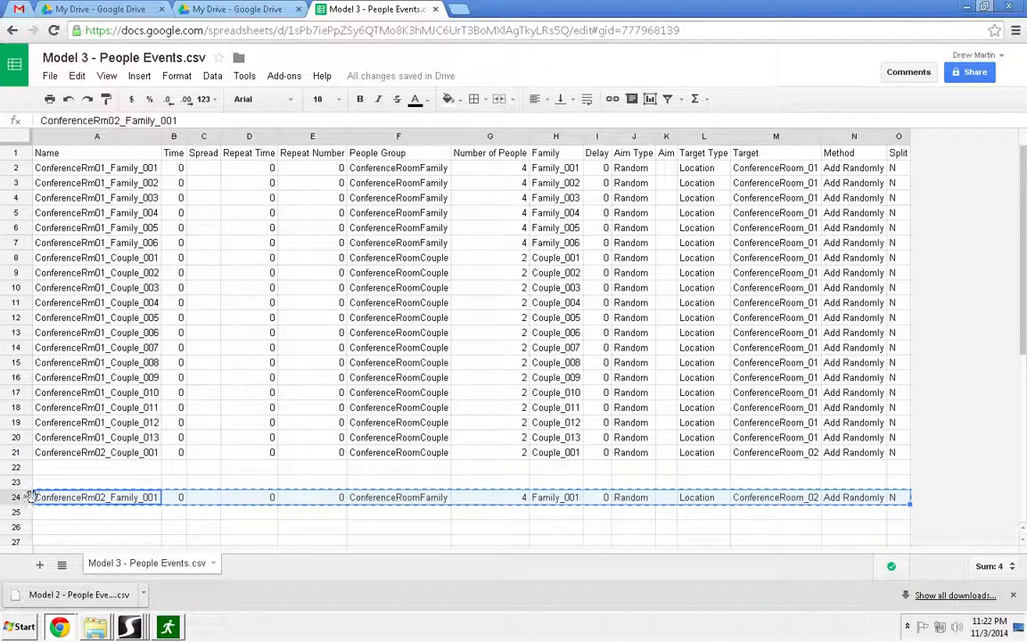
drag(1025, 227, 1022, 349)
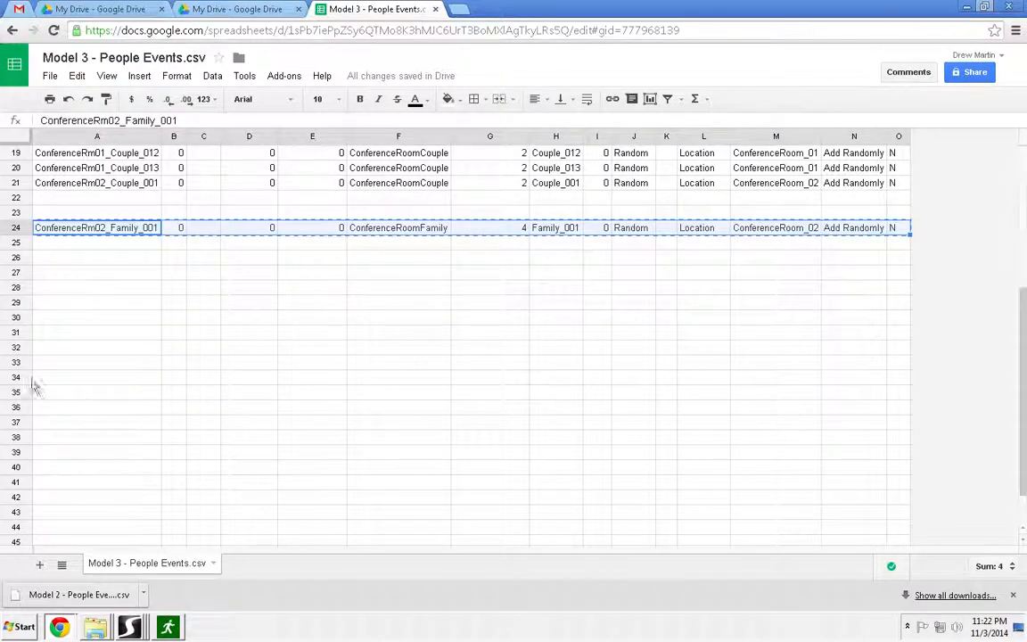
click(20, 451)
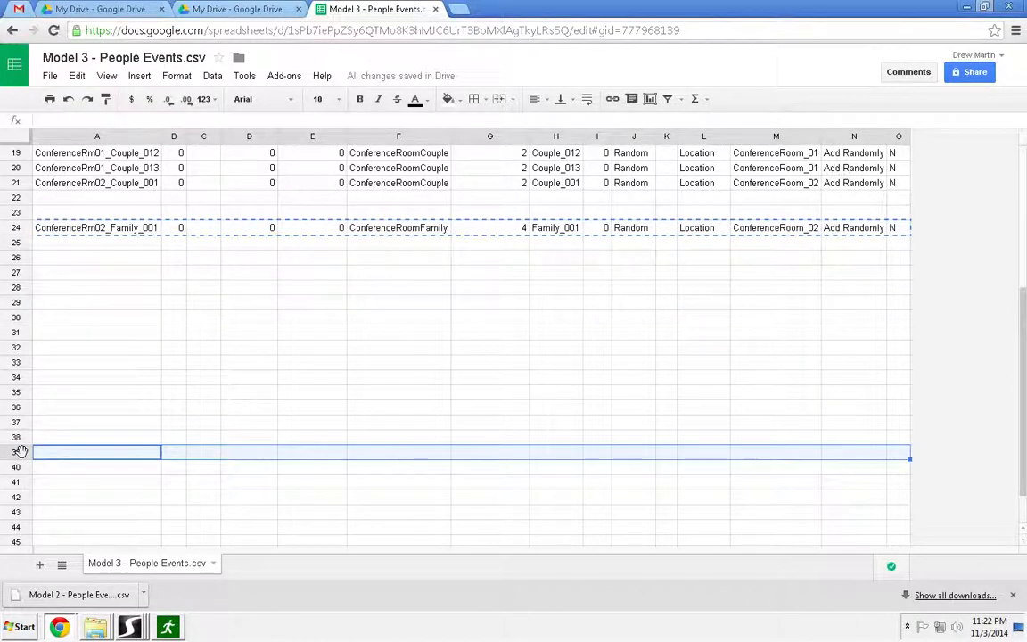
key(ctrl+v)
Extend the ConferenceRm02_Couple_001 event in row 21 as a series through row 33, ending at ConferenceRm02_Couple_013.
click(96, 182)
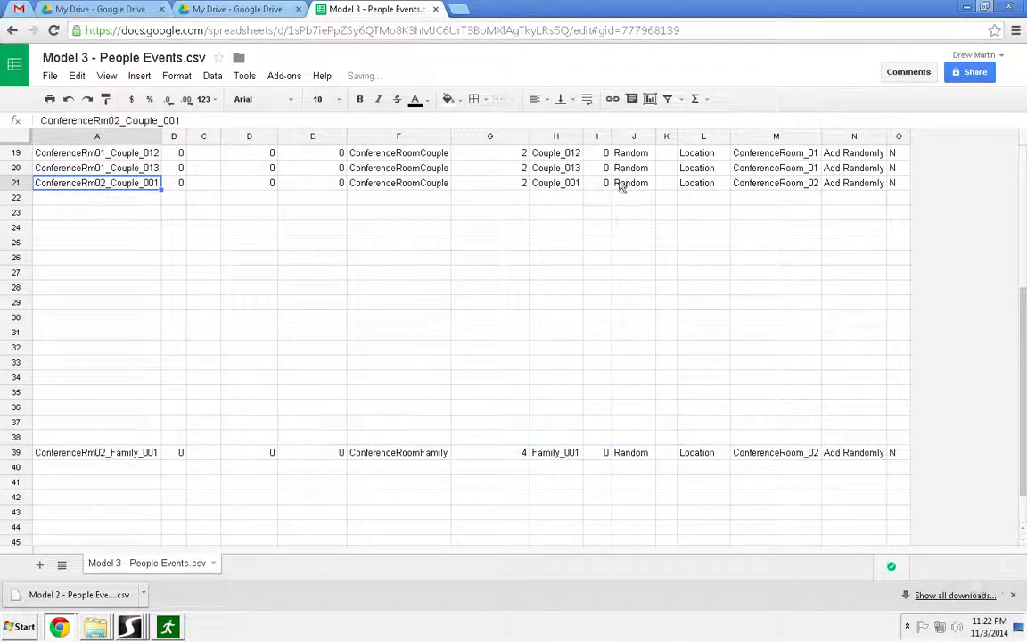
shift+click(901, 186)
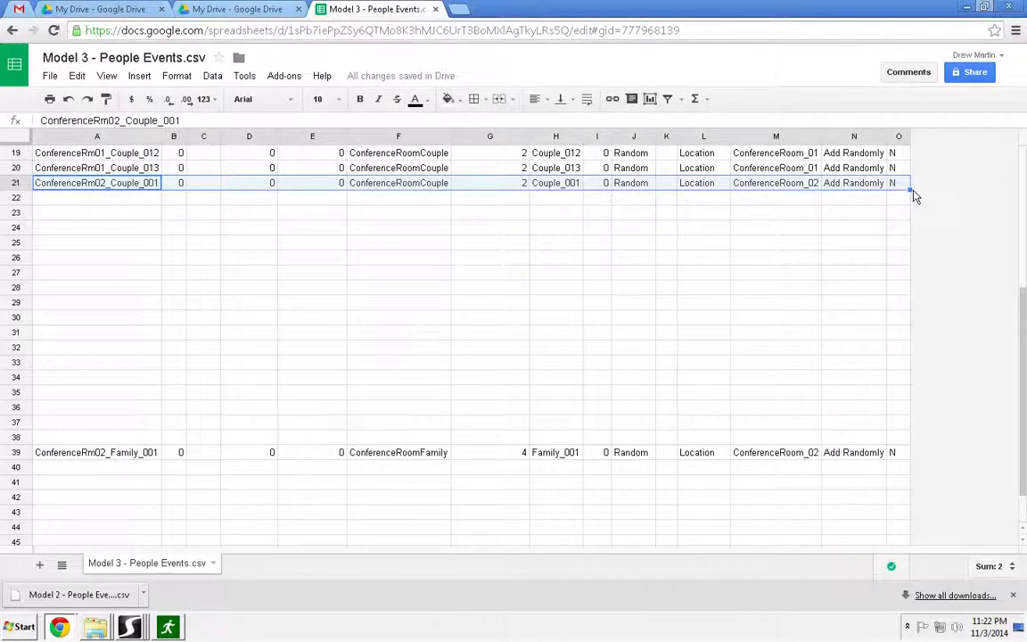
drag(910, 189, 906, 366)
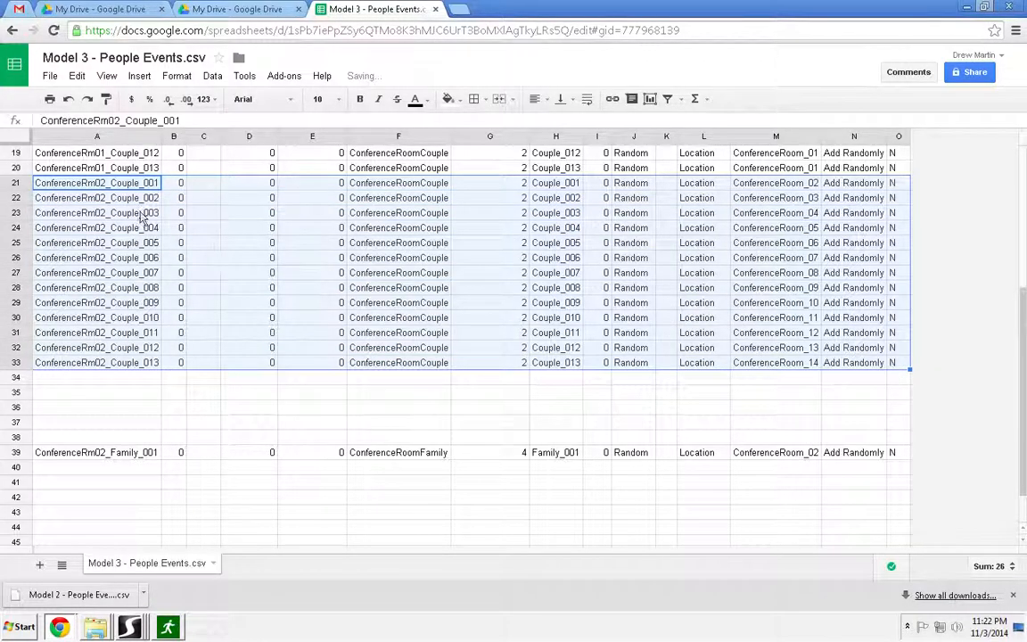
Set the target in M21:M39 to ConferenceRoom_02 by repeating the value of the first ConferenceRm02 couple event.
click(772, 183)
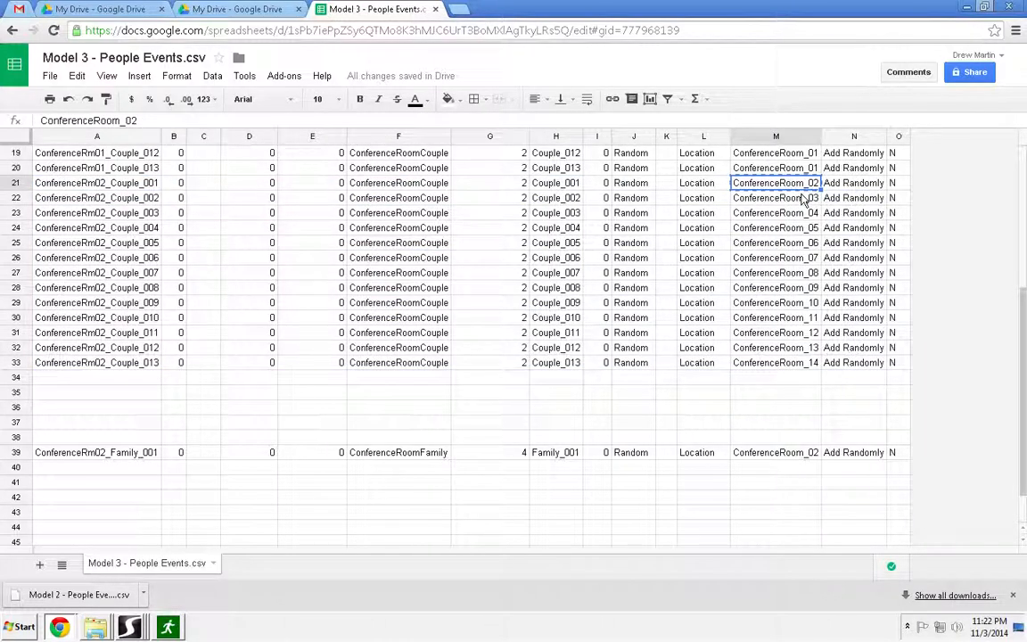
shift+click(807, 197)
click(814, 185)
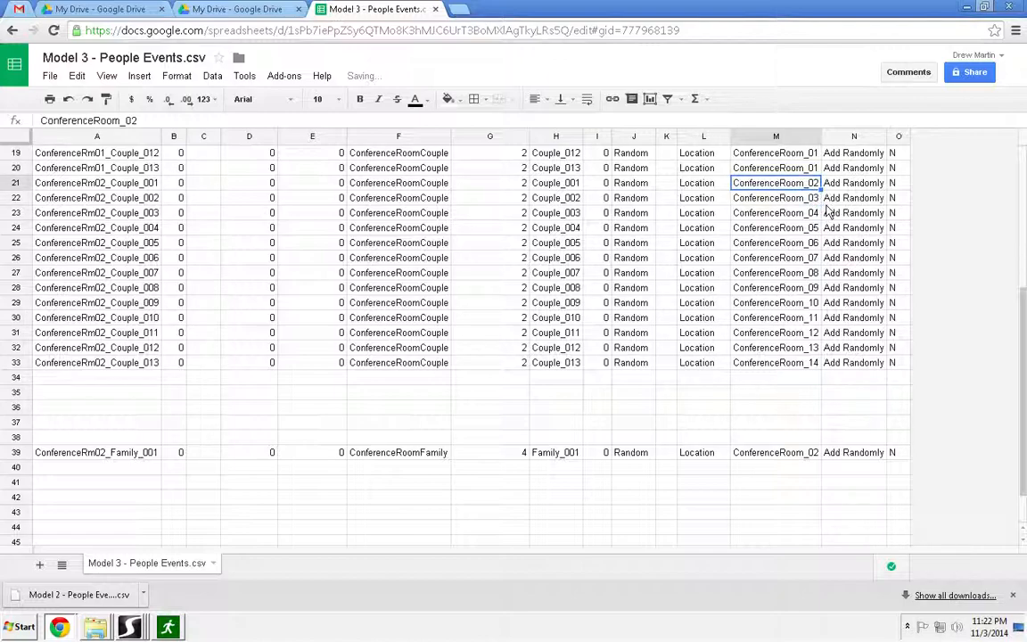
key(ctrl+c)
click(805, 202)
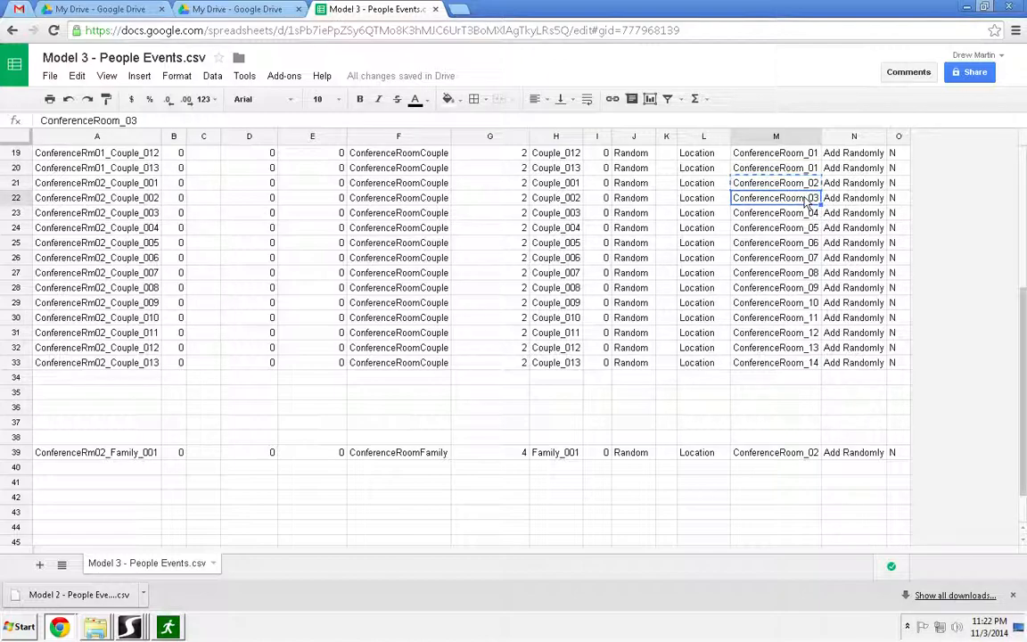
key(ctrl+v)
click(814, 185)
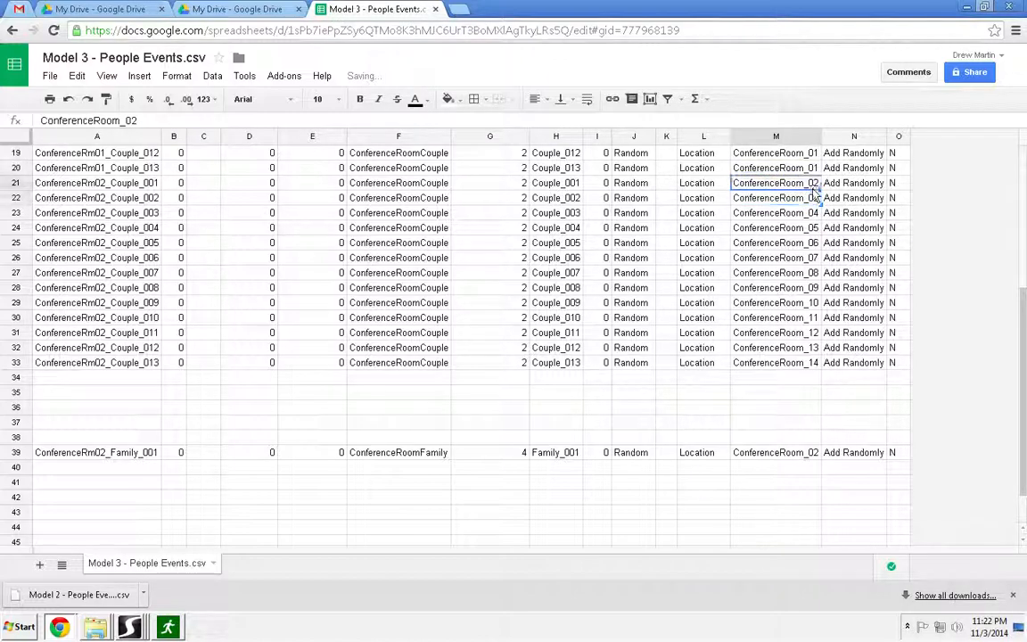
click(814, 197)
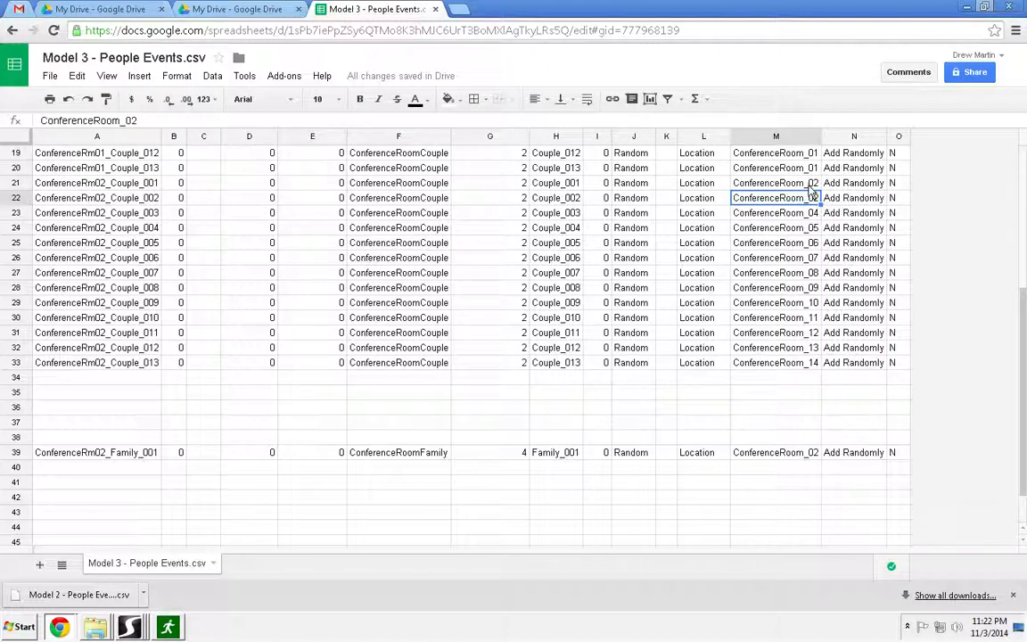
key(Up)
shift+click(812, 198)
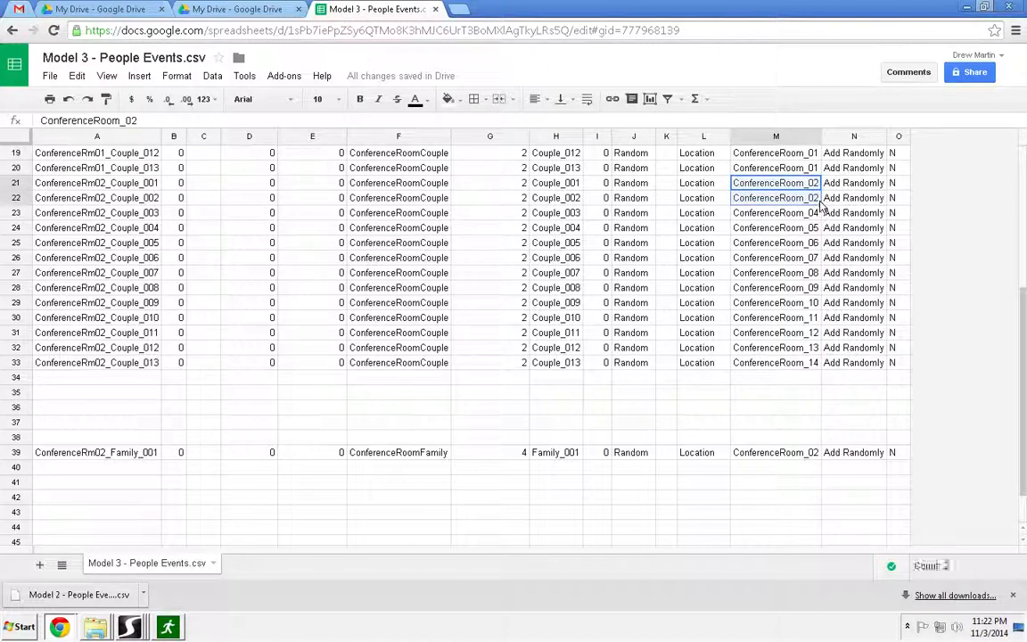
drag(820, 303, 822, 453)
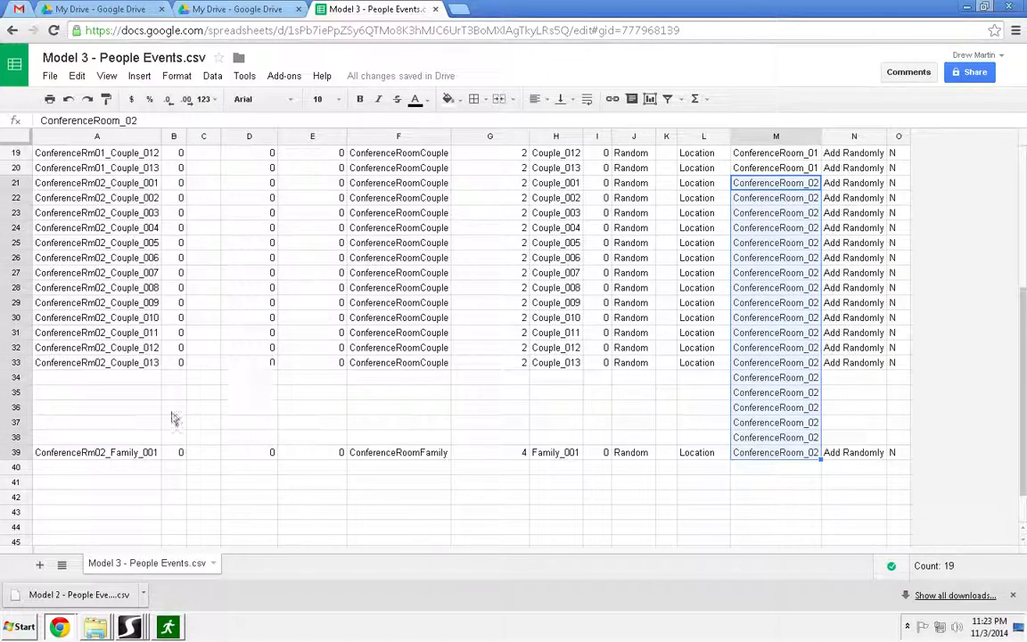
Move the ConferenceRm02_Family_001 row up to row 34 and extend it as a series through row 39, ending at ConferenceRm02_Family_006.
click(109, 457)
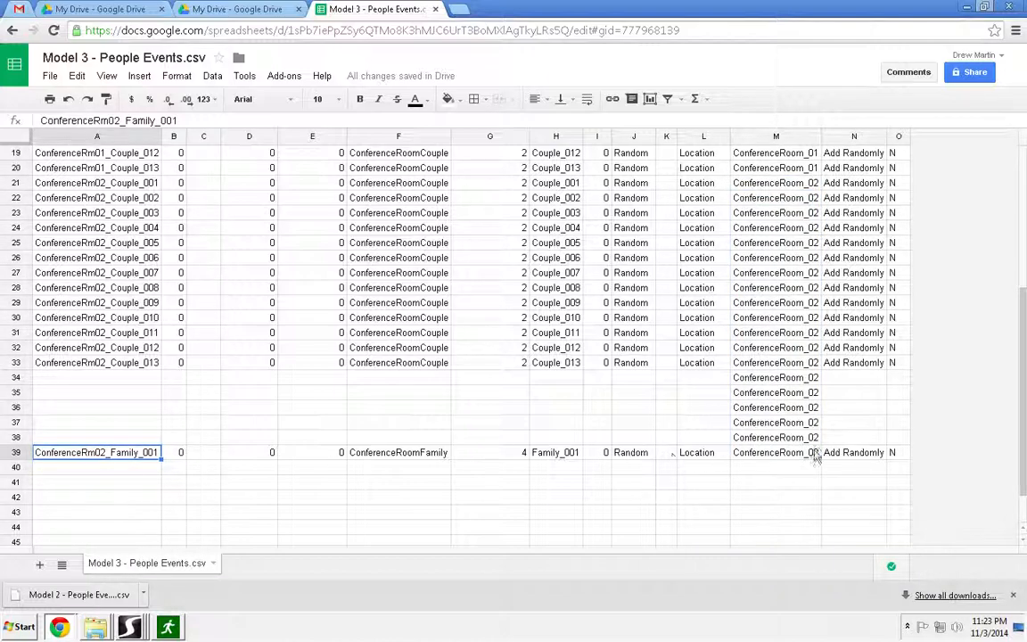
shift+click(895, 457)
key(ctrl+c)
click(109, 384)
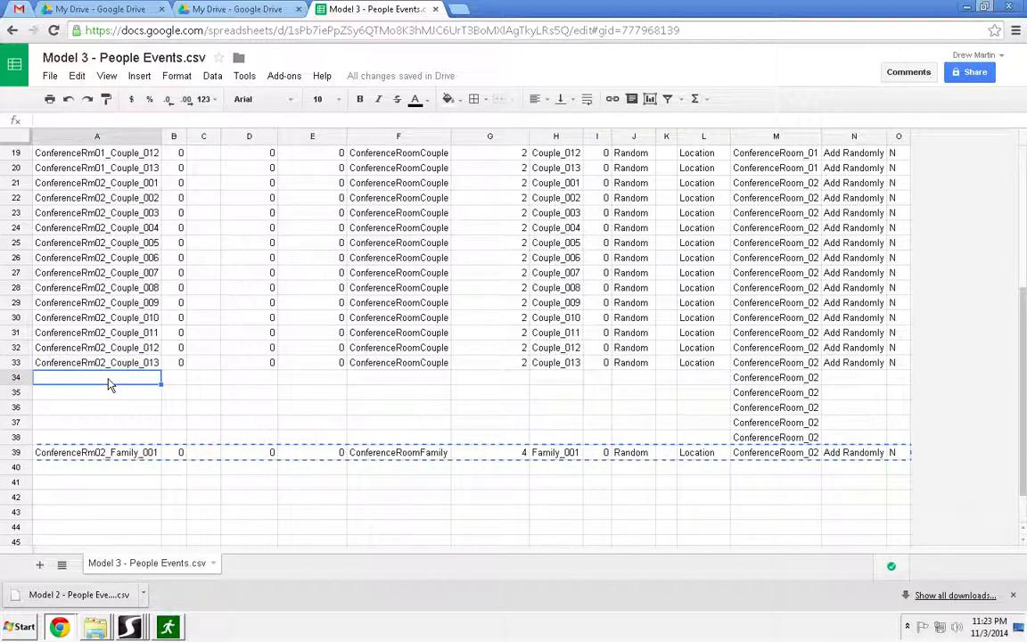
key(ctrl+v)
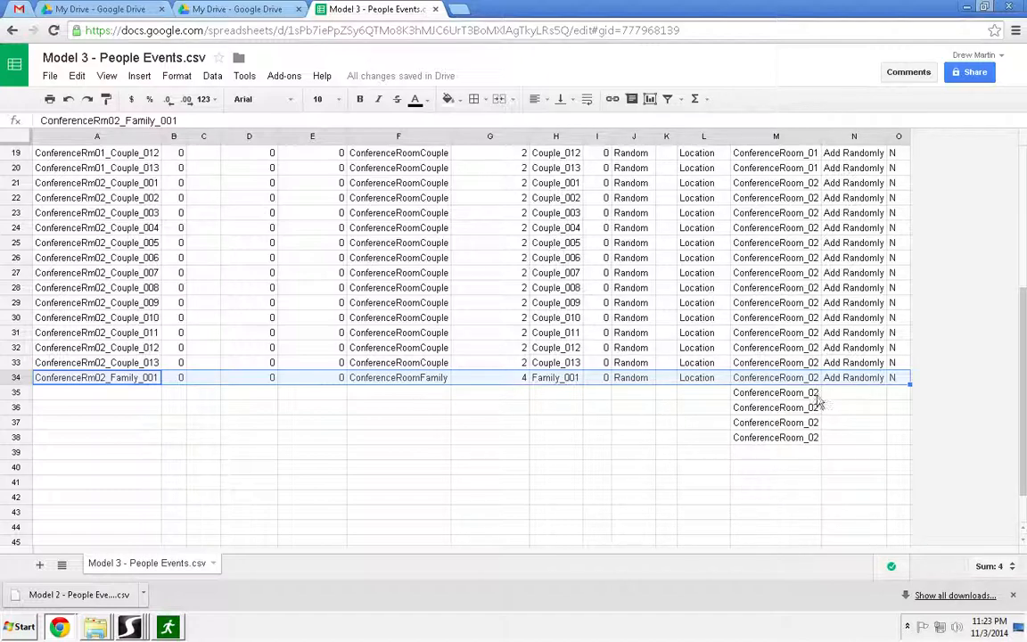
drag(909, 383, 909, 461)
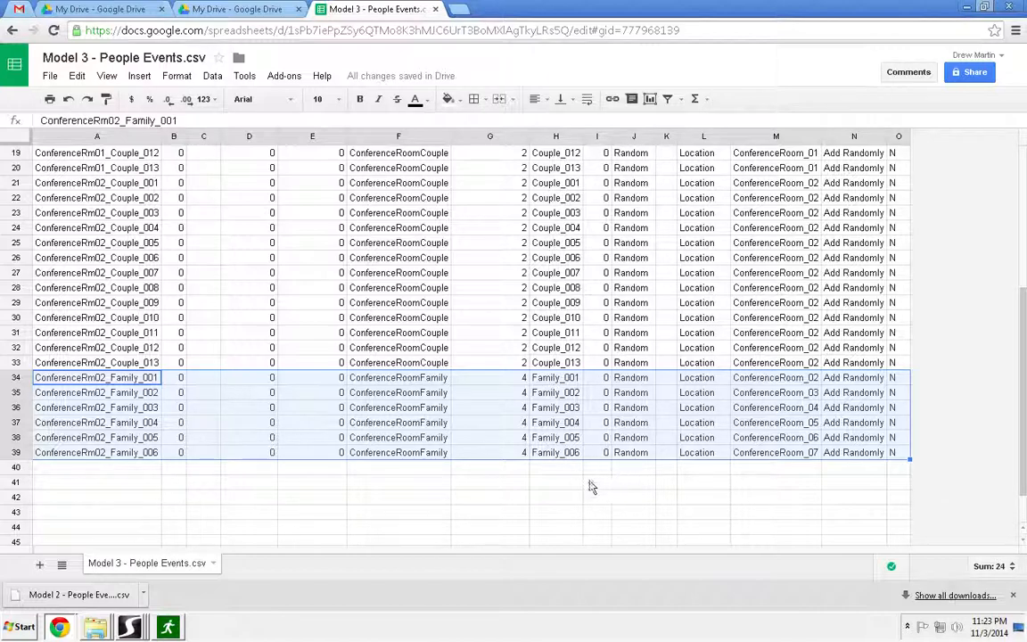
click(547, 483)
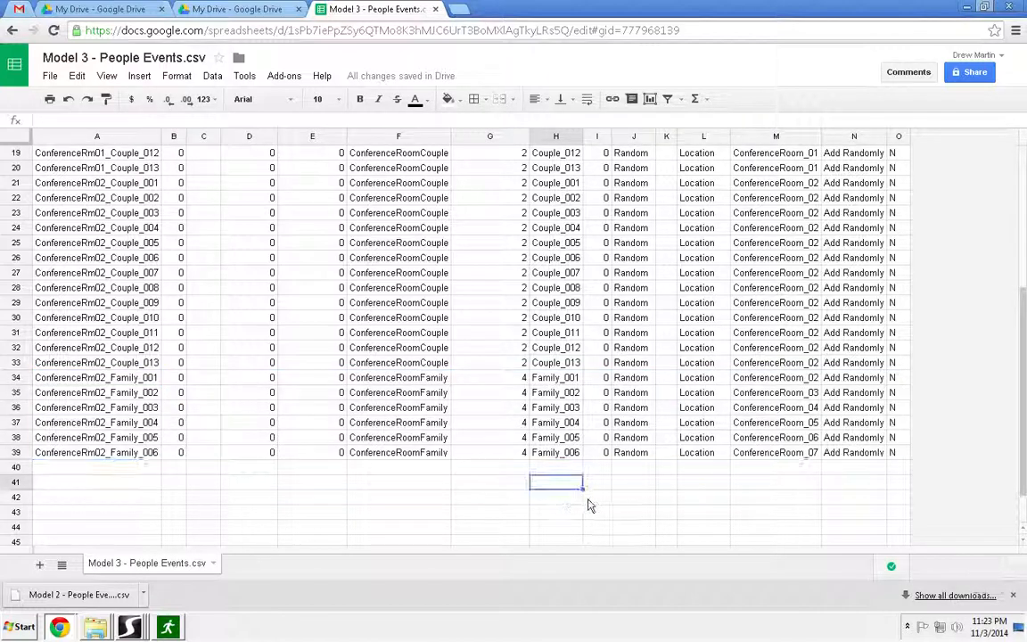
Set the target of all ConferenceRm02 family events in M34:M39 to ConferenceRoom_02.
click(800, 379)
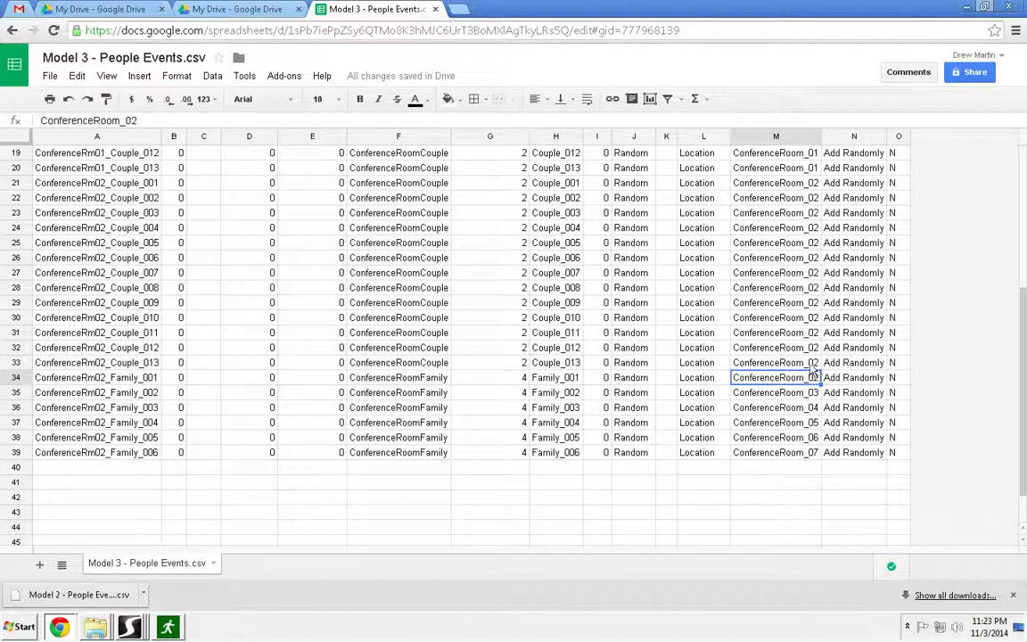
key(shift+Up)
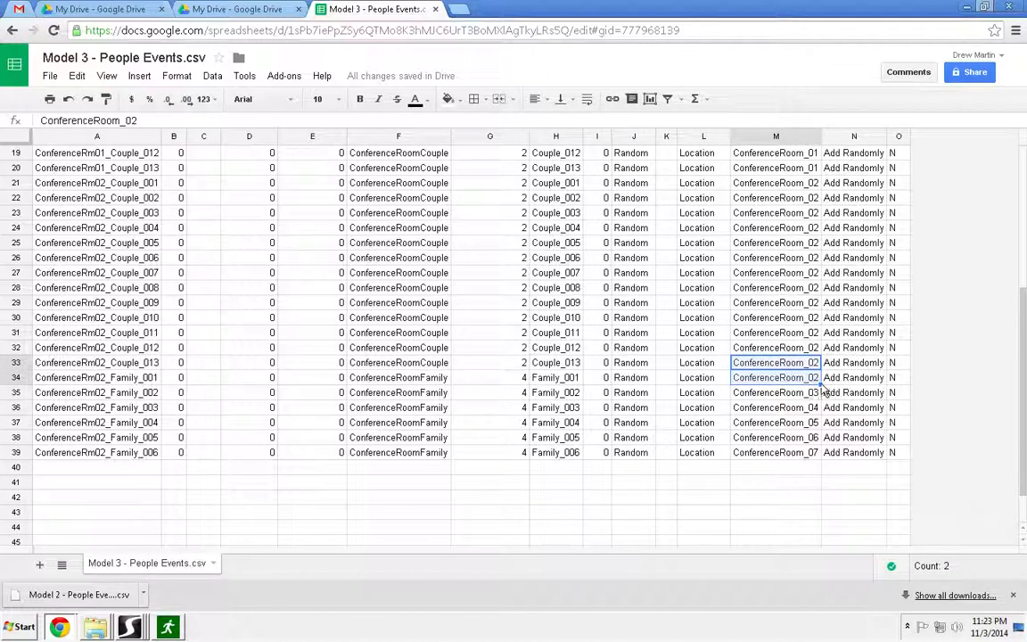
drag(819, 384, 819, 452)
click(763, 497)
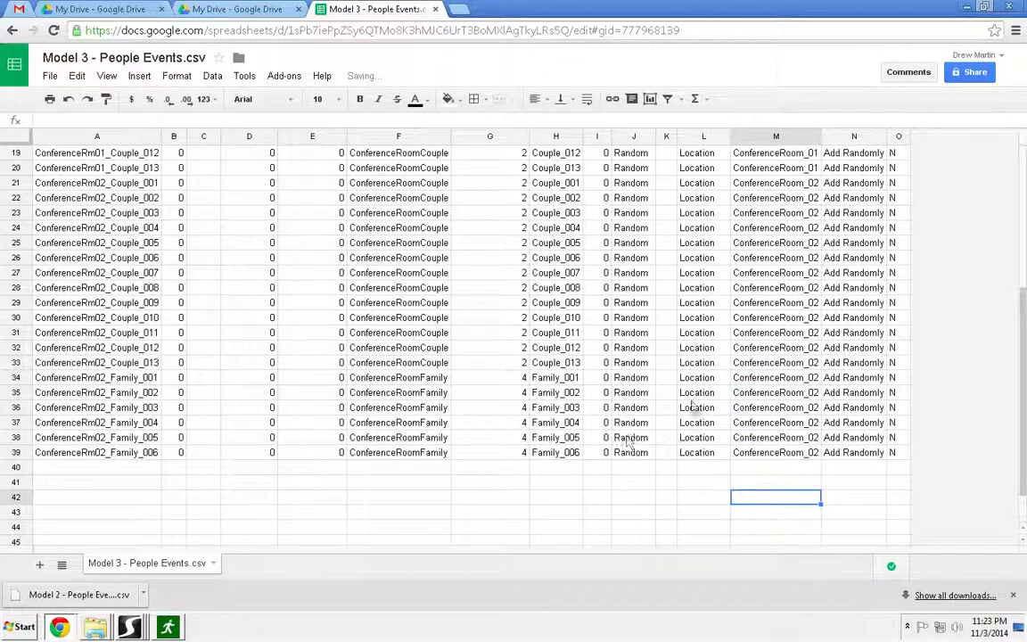
Total the number of people across all events in G2:G39 with a SUM formula in cell G41.
click(470, 482)
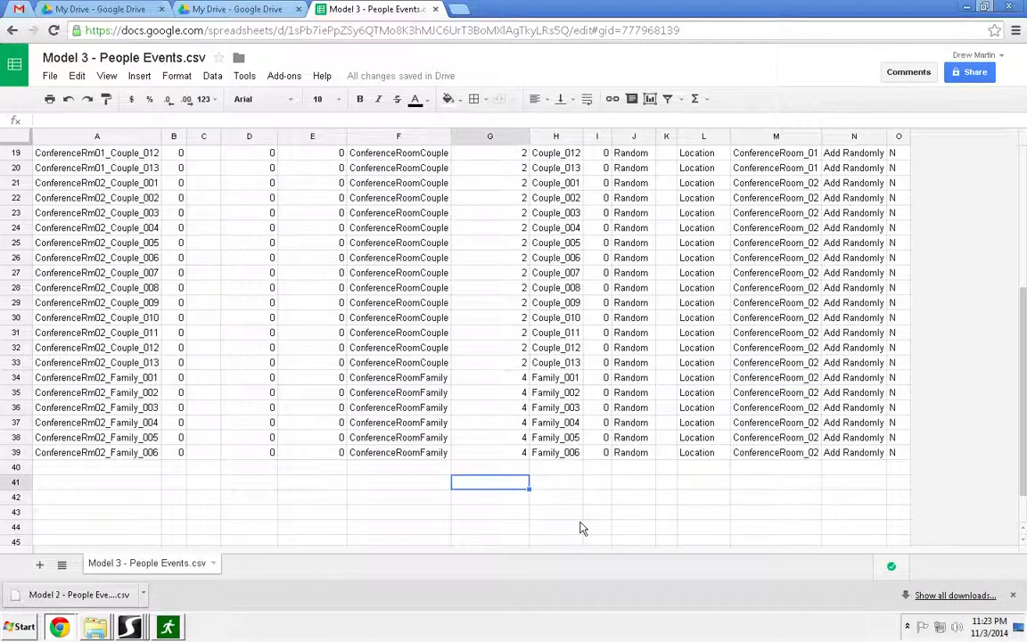
text(=)
key(BackSpace)
text(=sum()
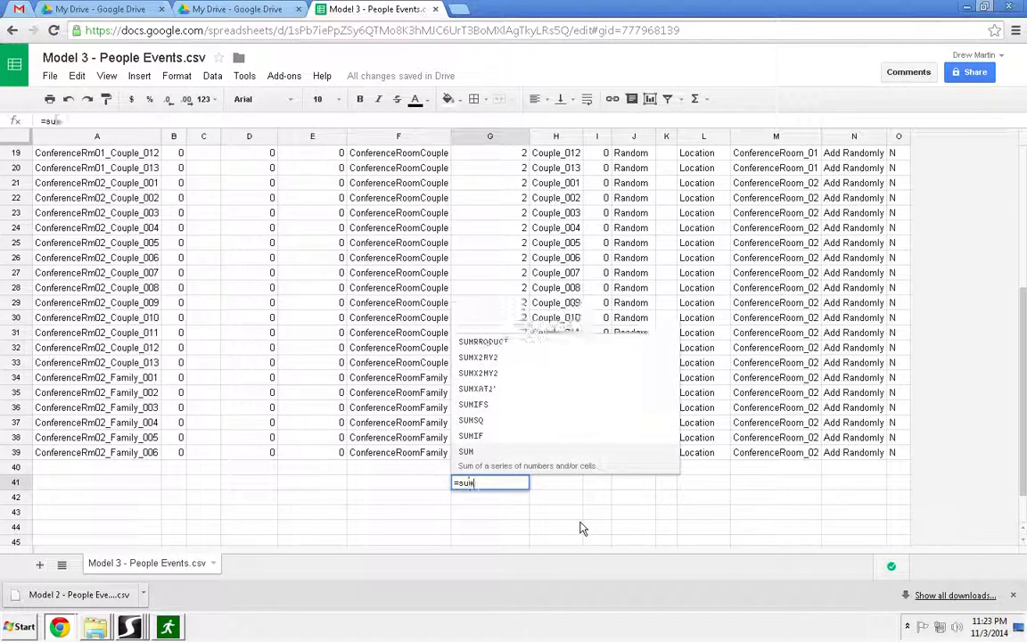
click(525, 171)
scroll(523, 177, down, 2)
drag(1022, 359, 1020, 174)
click(525, 170)
drag(1022, 237, 1020, 413)
shift+click(497, 398)
key(Return)
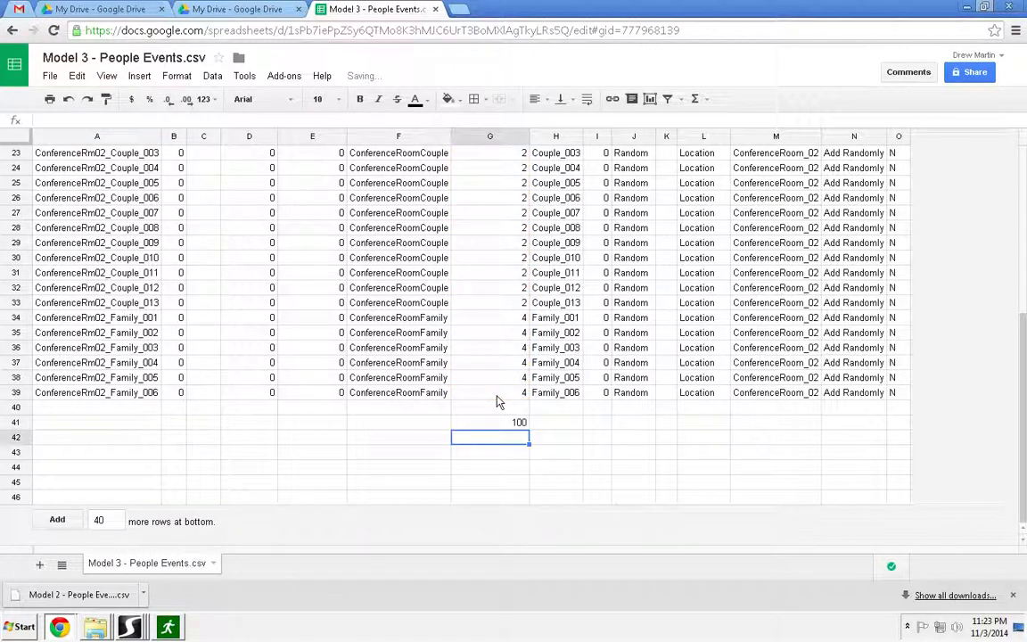
Clear the temporary sum formula from cell G41.
click(504, 424)
key(Delete)
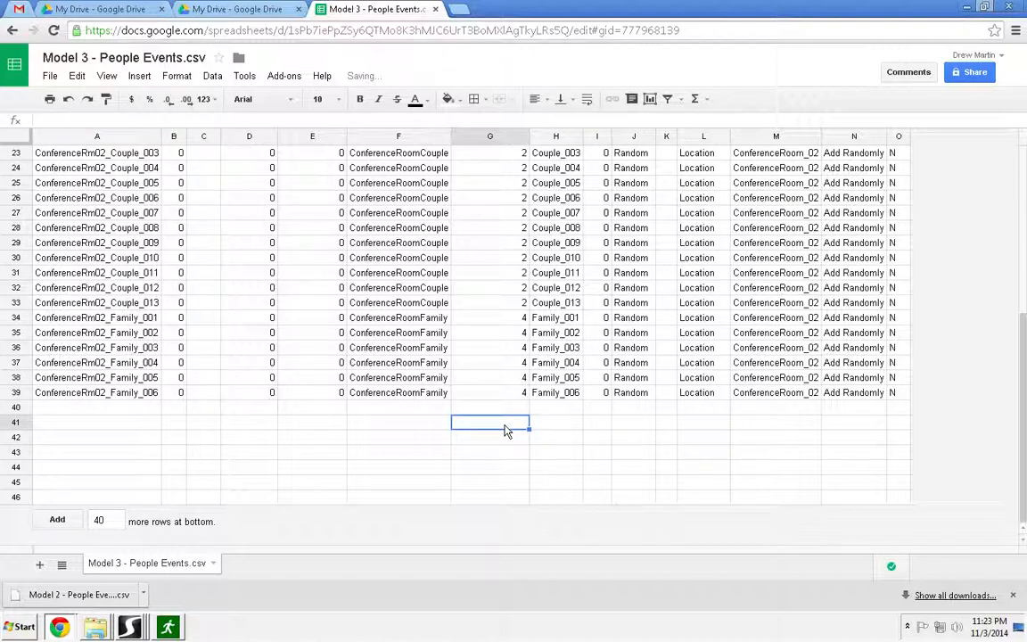
click(399, 437)
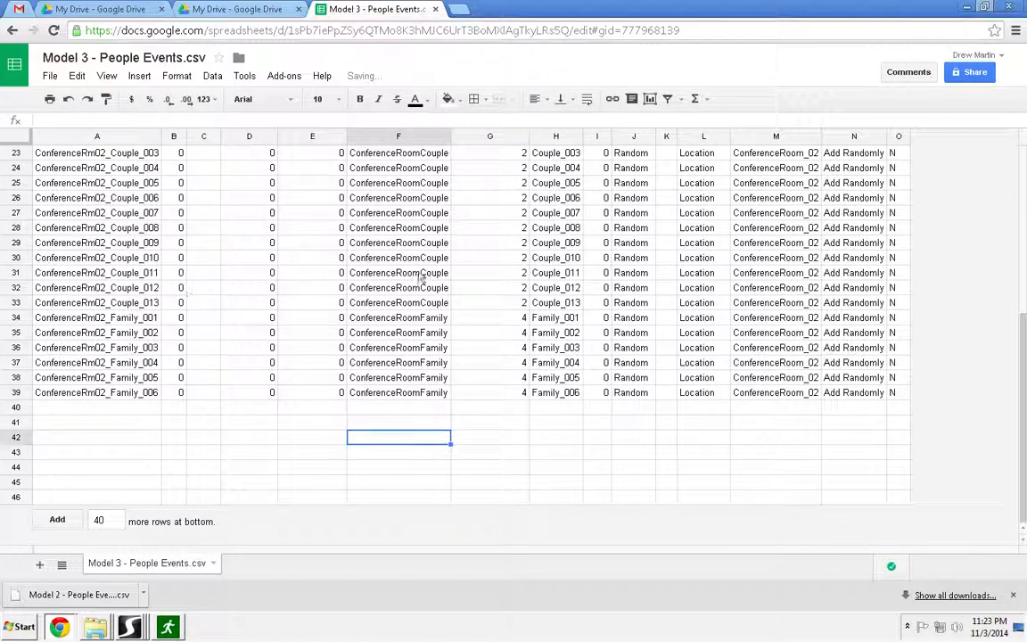
Download the current people events sheet as a comma-separated values (.csv) file.
drag(1024, 346, 1008, 131)
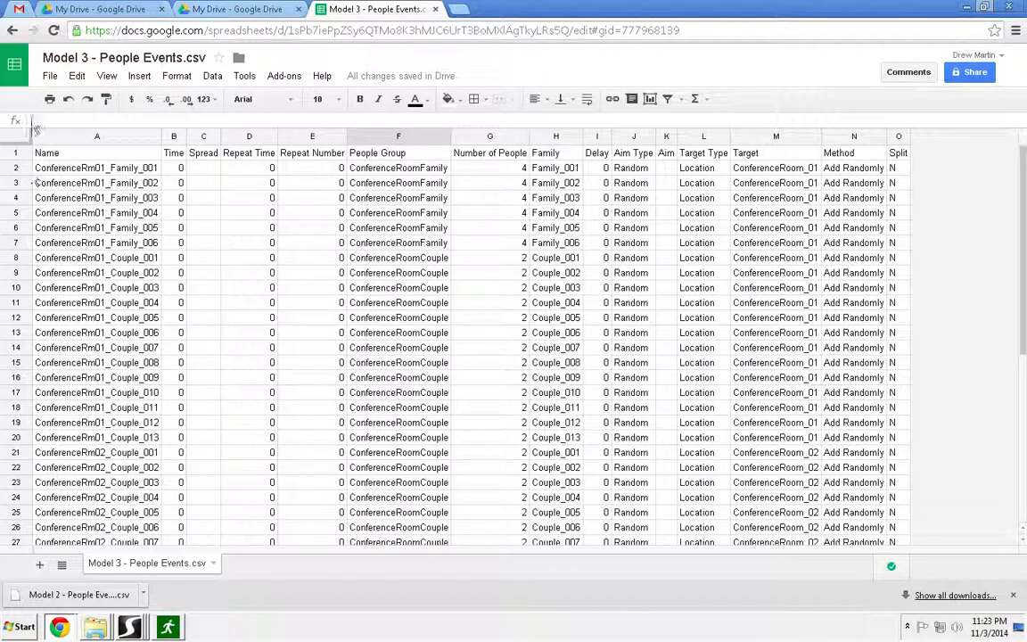
click(50, 75)
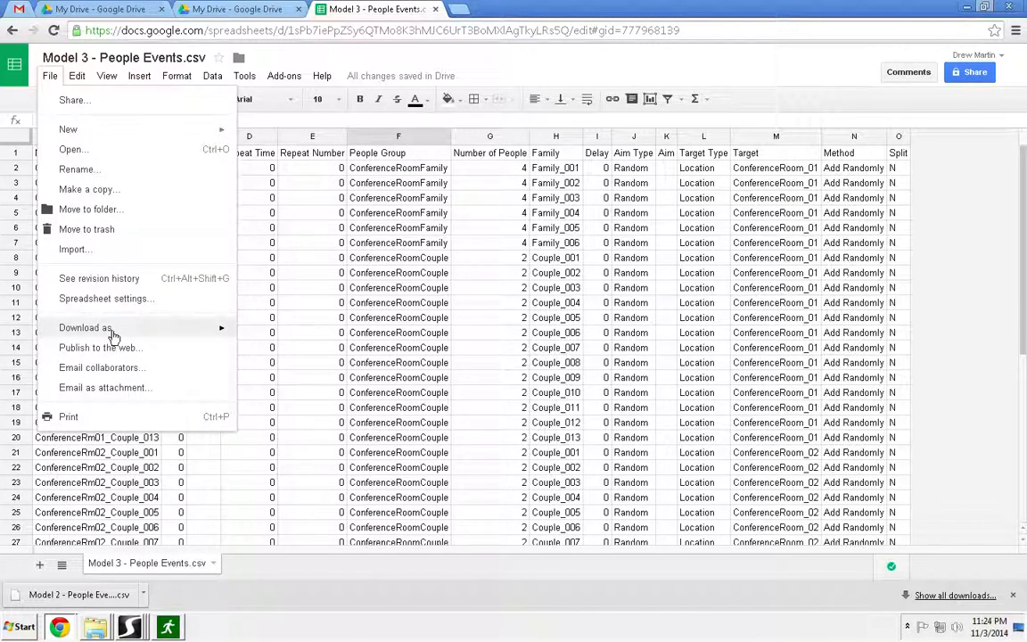
mouse_move(113, 332)
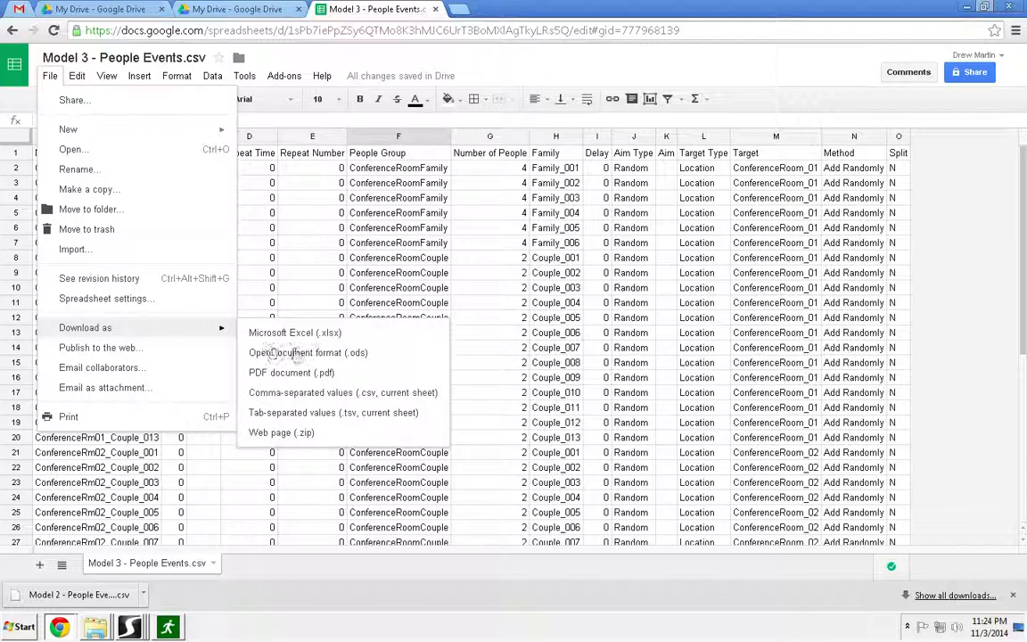
click(343, 396)
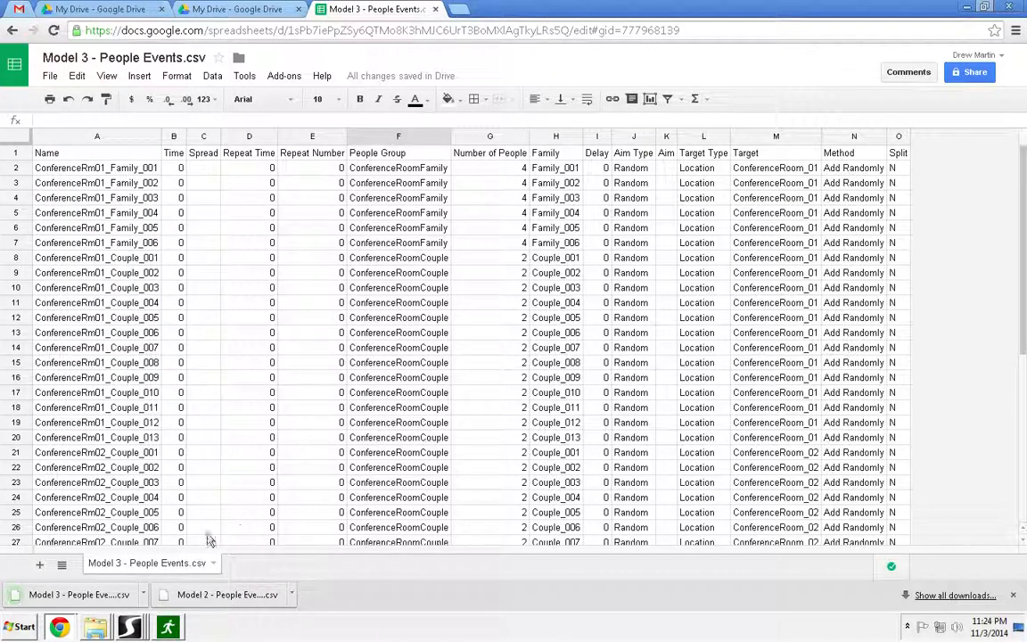
Switch to Model 3 in STEPS and delete all four existing ConferenceRm01 and ConferenceRm02 people events.
mouse_move(129, 627)
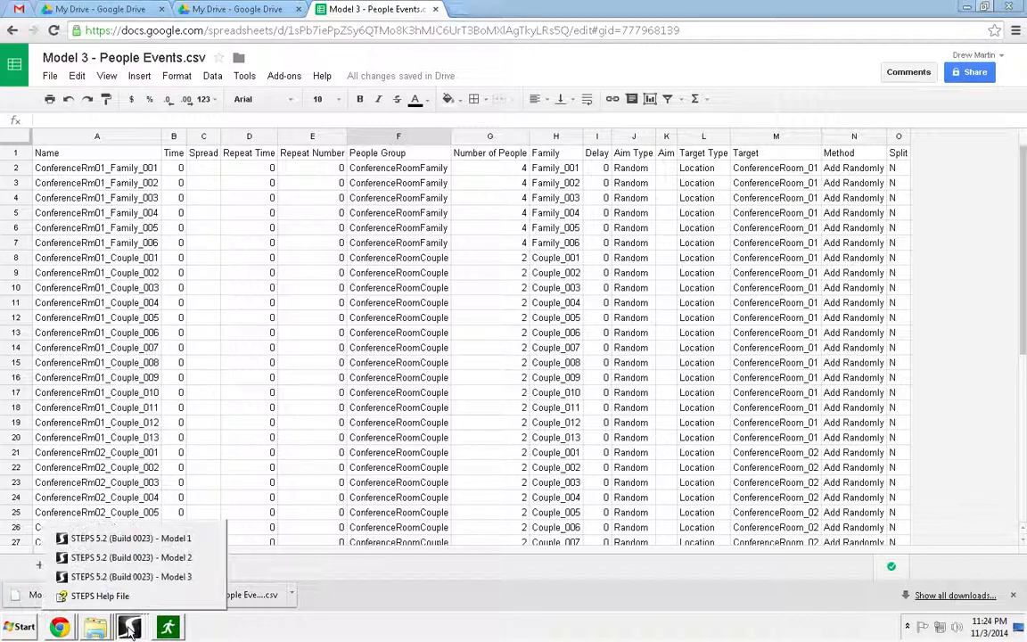
click(172, 580)
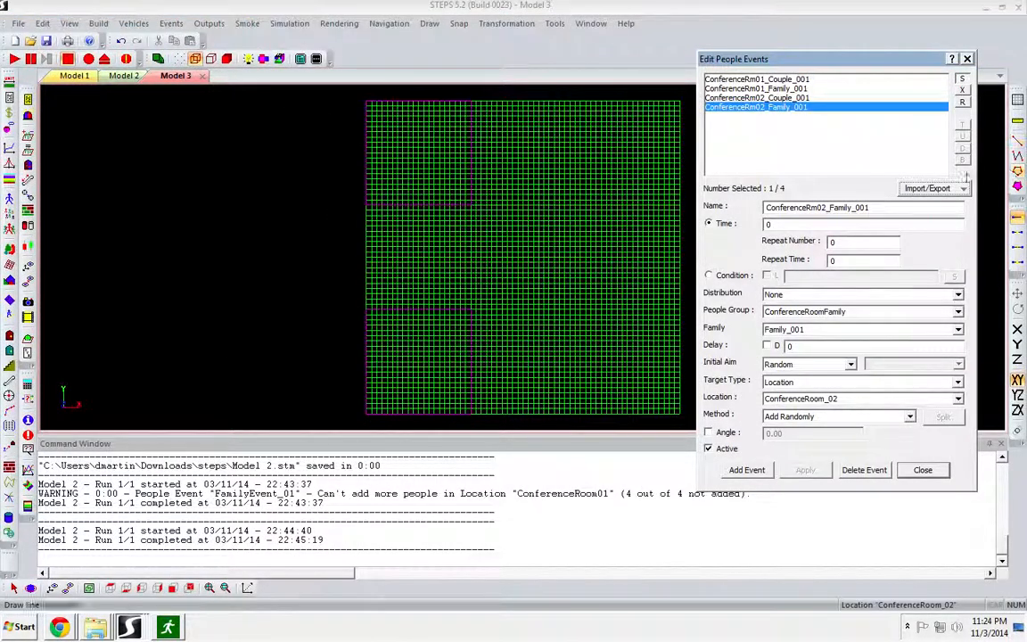
shift+click(801, 83)
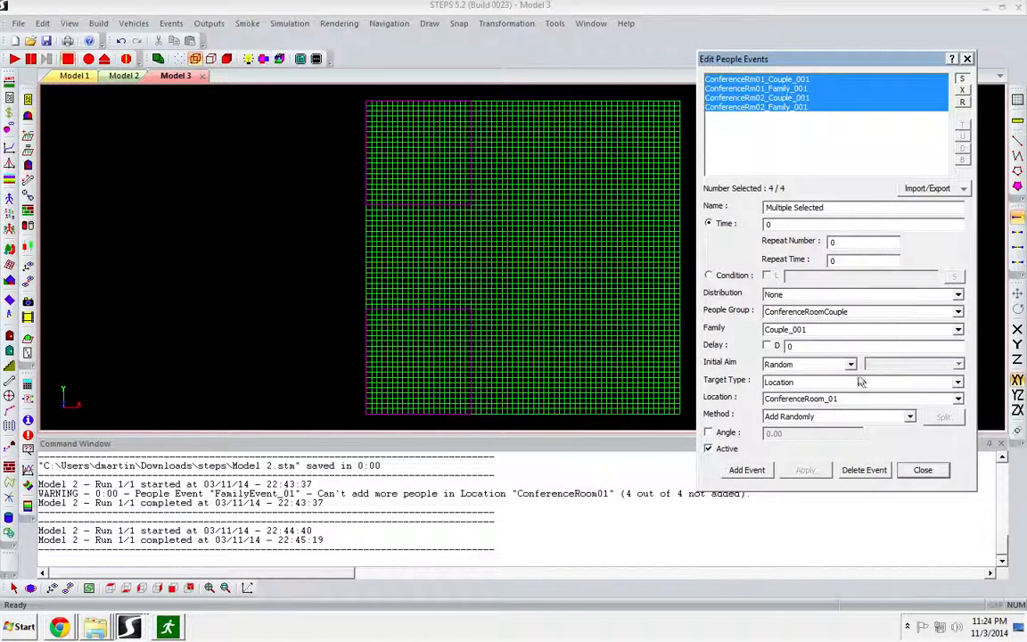
click(865, 470)
Import Model 3 - People Events.csv from the steps folder, and delete the people events it adds.
click(934, 188)
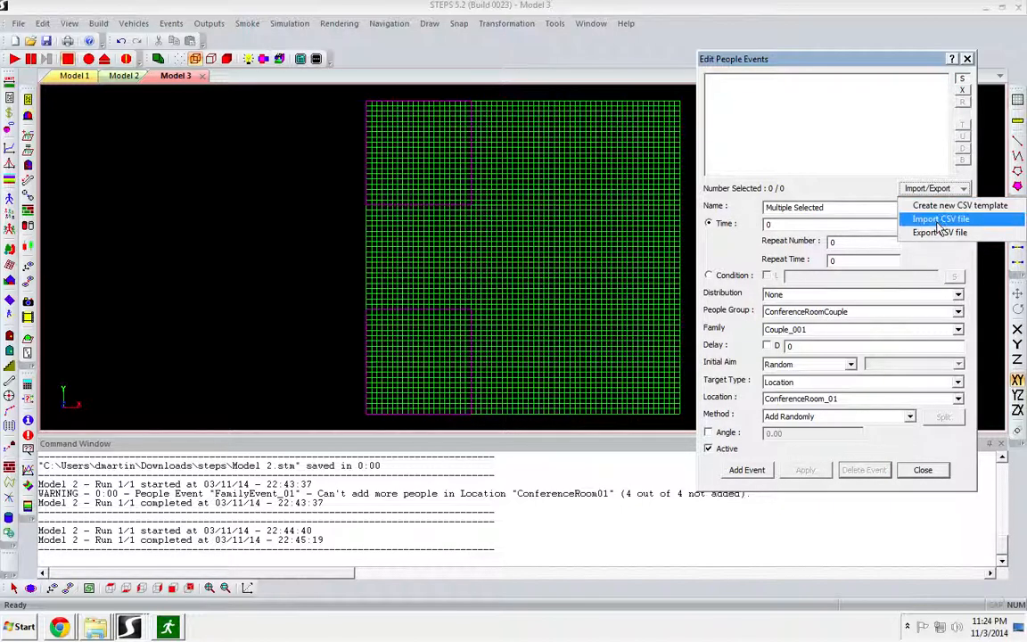
click(940, 219)
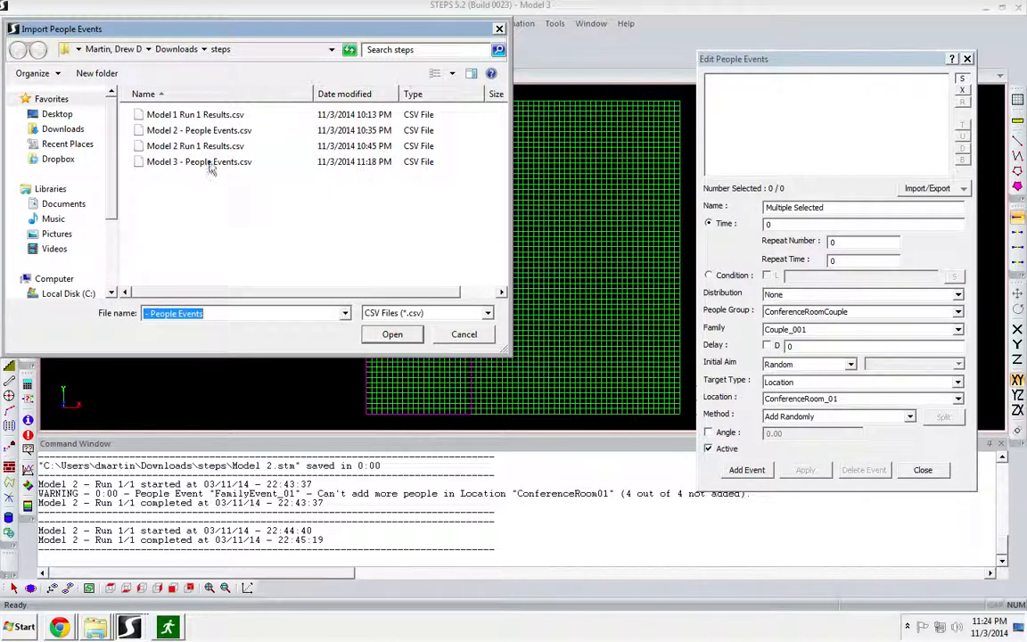
click(205, 161)
click(390, 334)
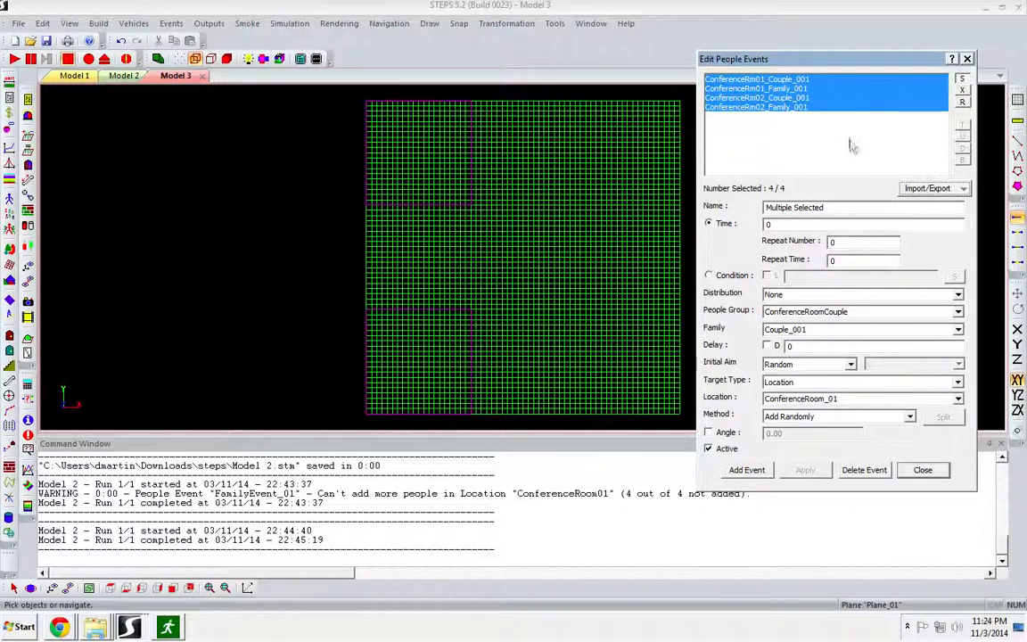
click(863, 470)
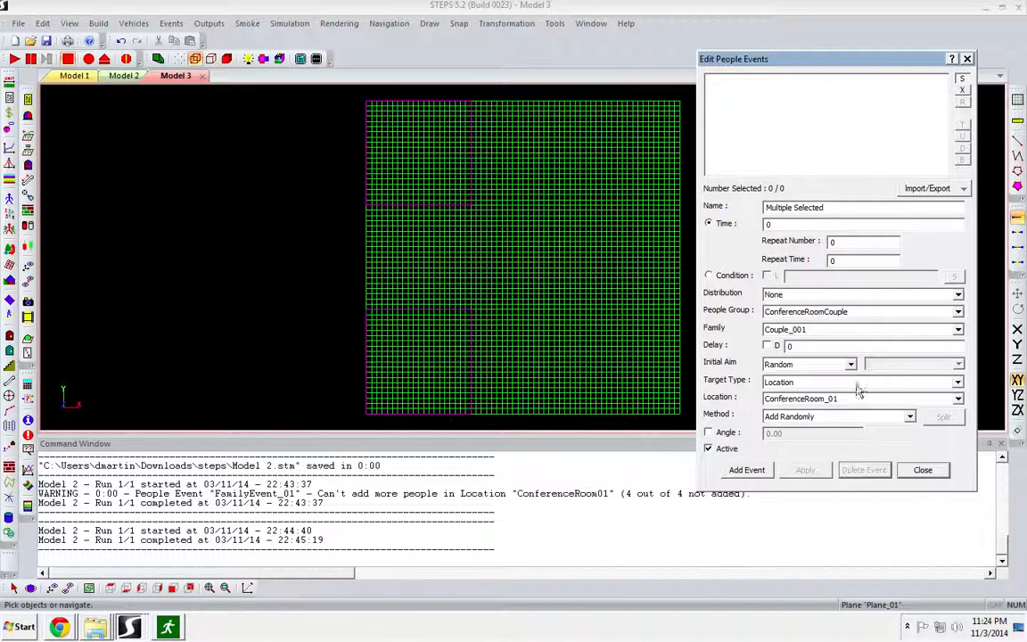
Start another people events CSV import, and copy the folder path of the downloaded Model 3 CSV shown from Google Chrome.
click(927, 188)
click(926, 217)
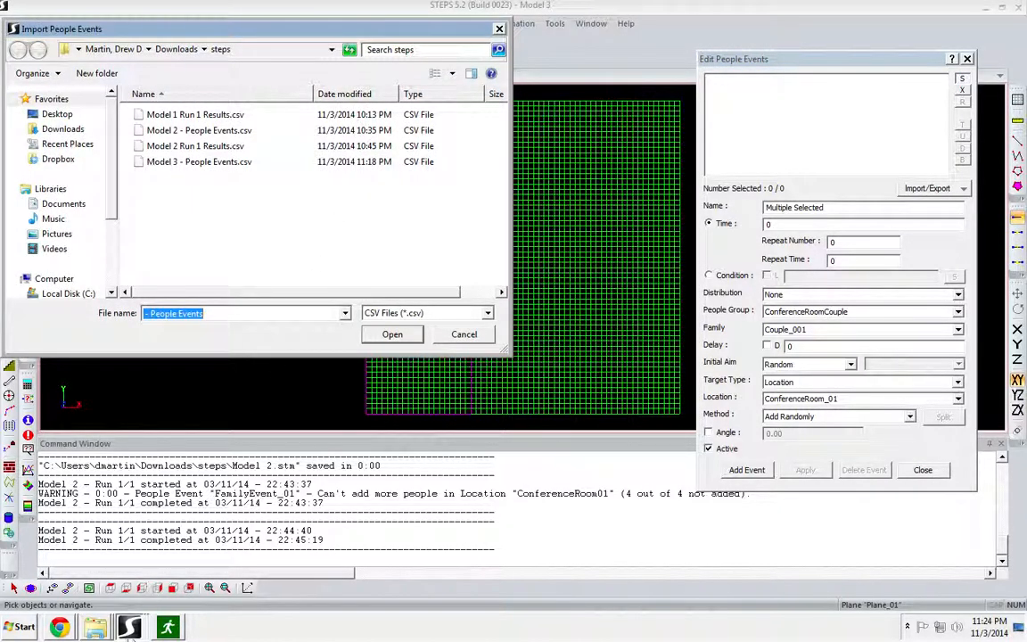
mouse_move(59, 626)
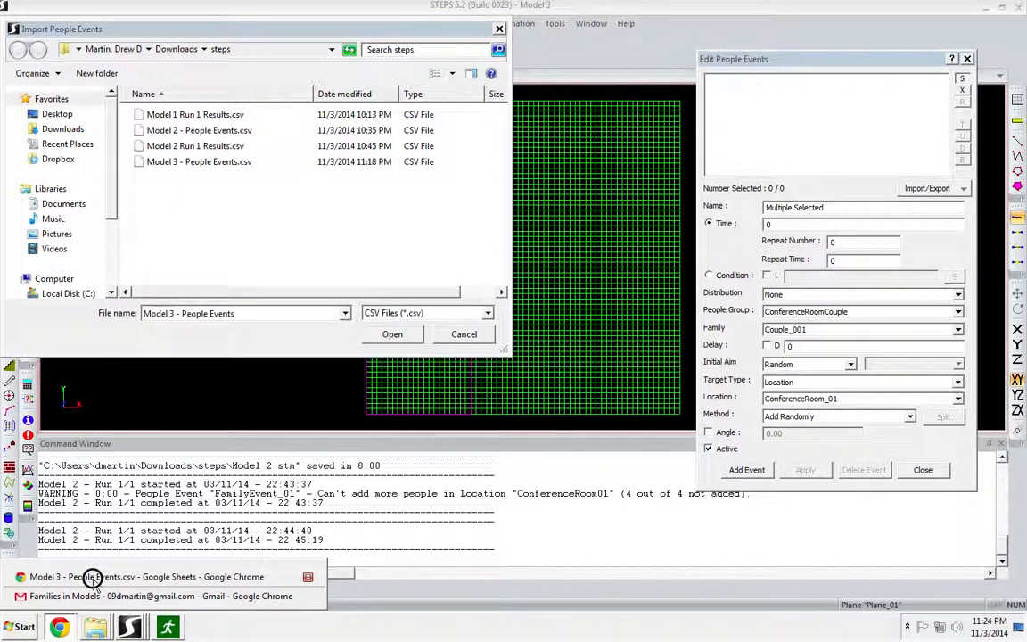
click(85, 577)
click(143, 594)
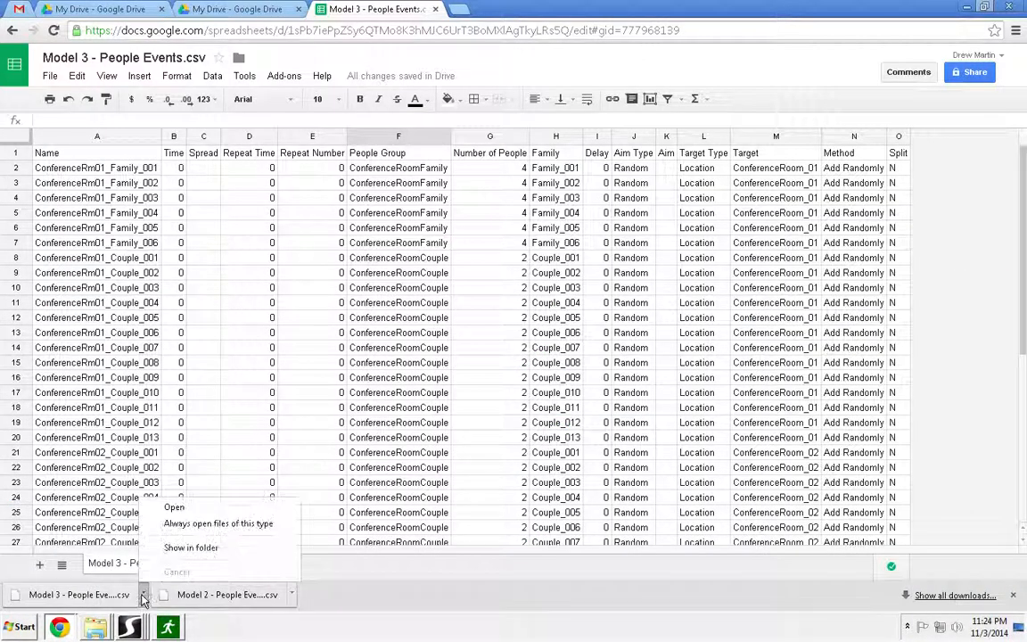
click(203, 546)
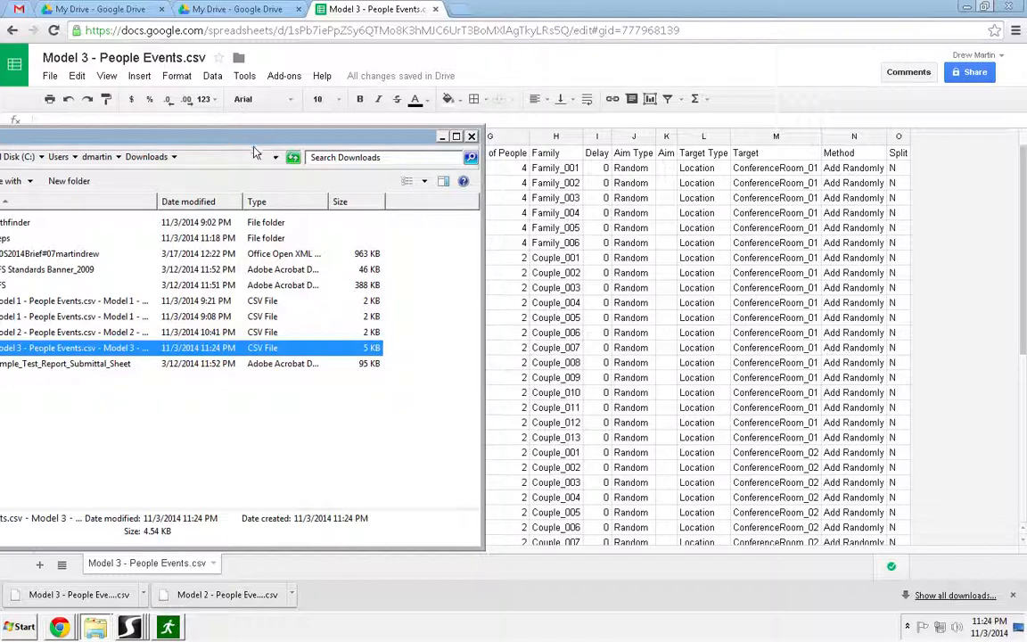
click(220, 160)
key(ctrl+c)
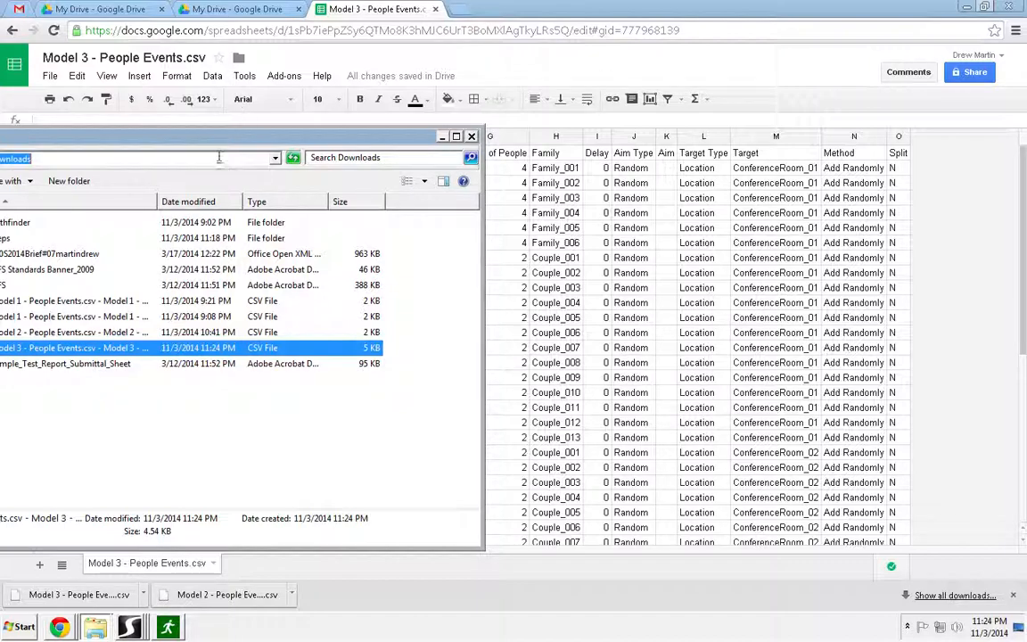
Return to Model 3 in STEPS and import the downloaded Model 3 - People Events.csv from the Downloads folder.
mouse_move(134, 627)
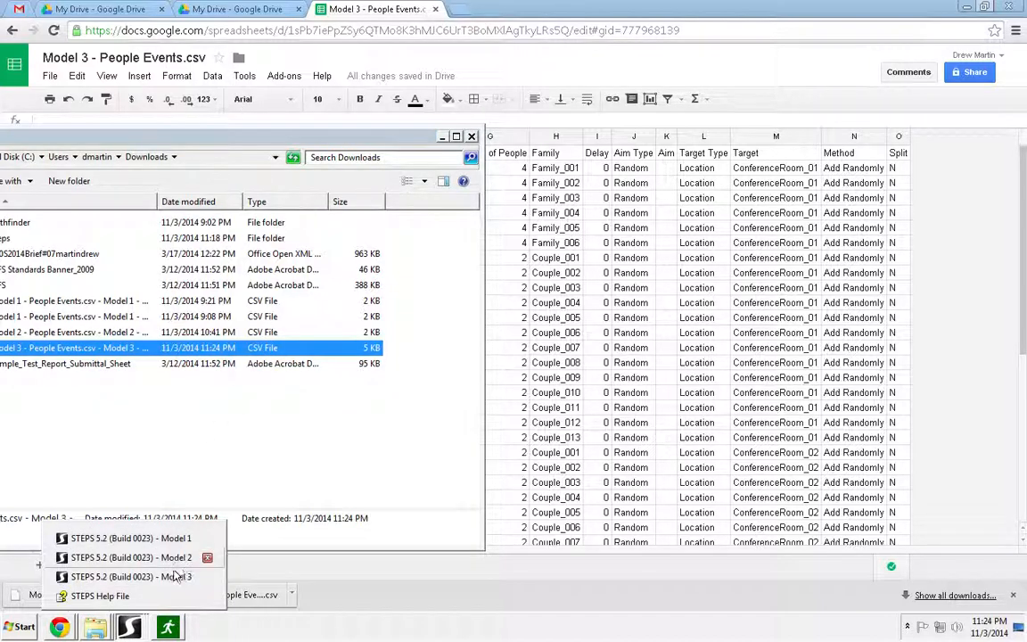
click(133, 573)
click(252, 50)
key(ctrl+v)
key(Return)
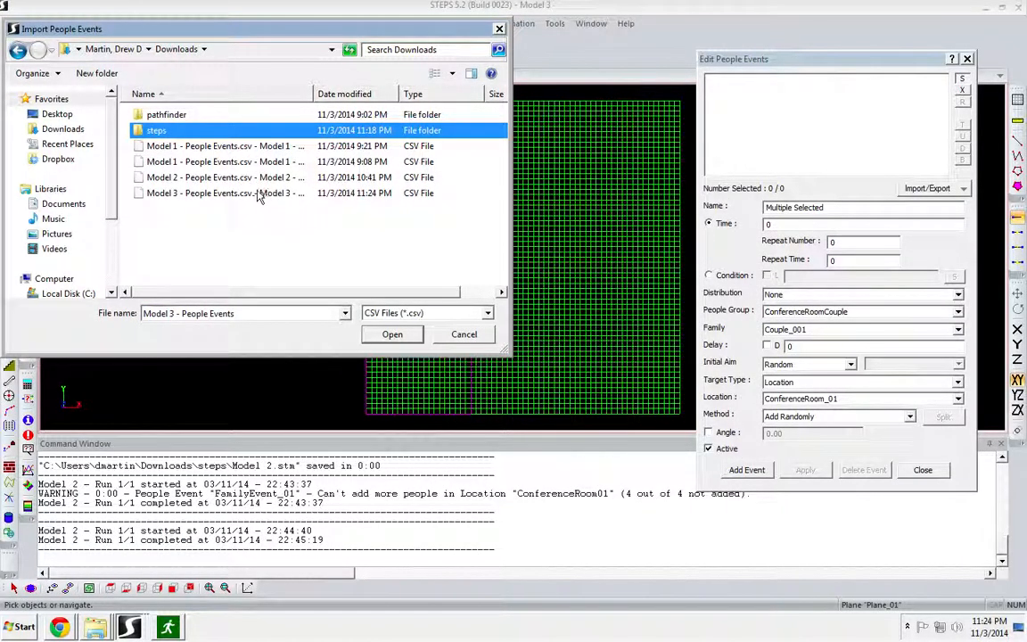
click(241, 193)
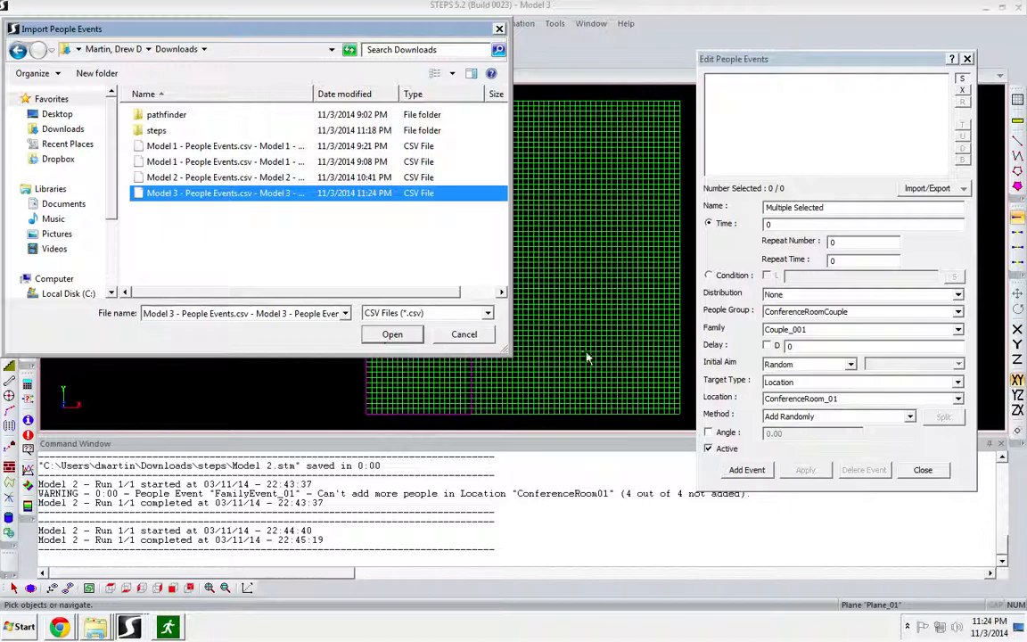
key(Return)
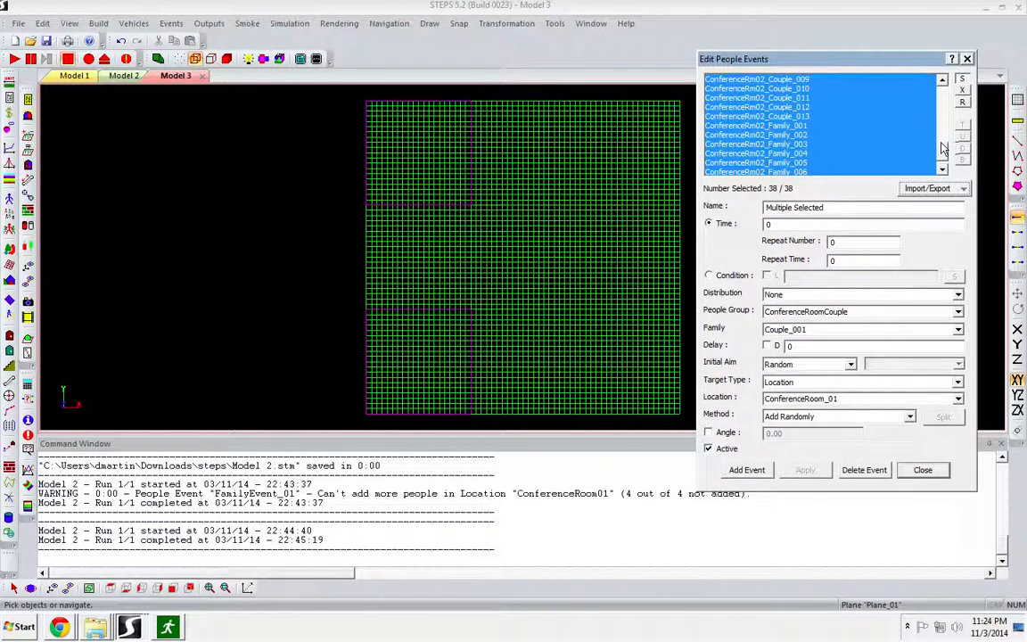
Review the imported people events list and the Families in Models email draft.
click(892, 134)
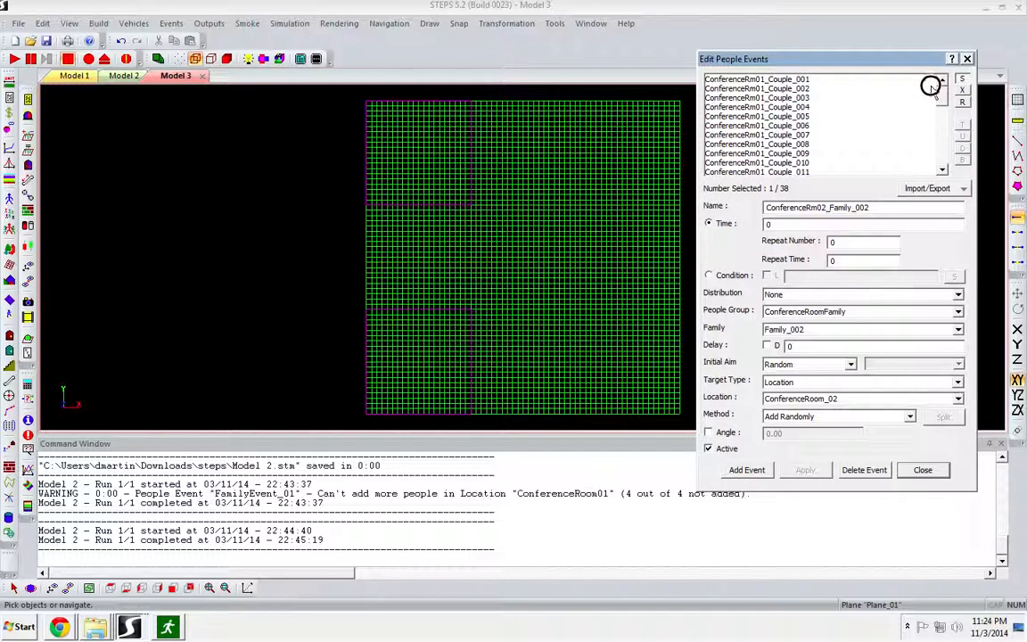
mouse_move(931, 106)
mouse_down()
mouse_move(937, 170)
mouse_move(935, 68)
mouse_move(959, 177)
mouse_move(940, 142)
mouse_move(937, 96)
mouse_up()
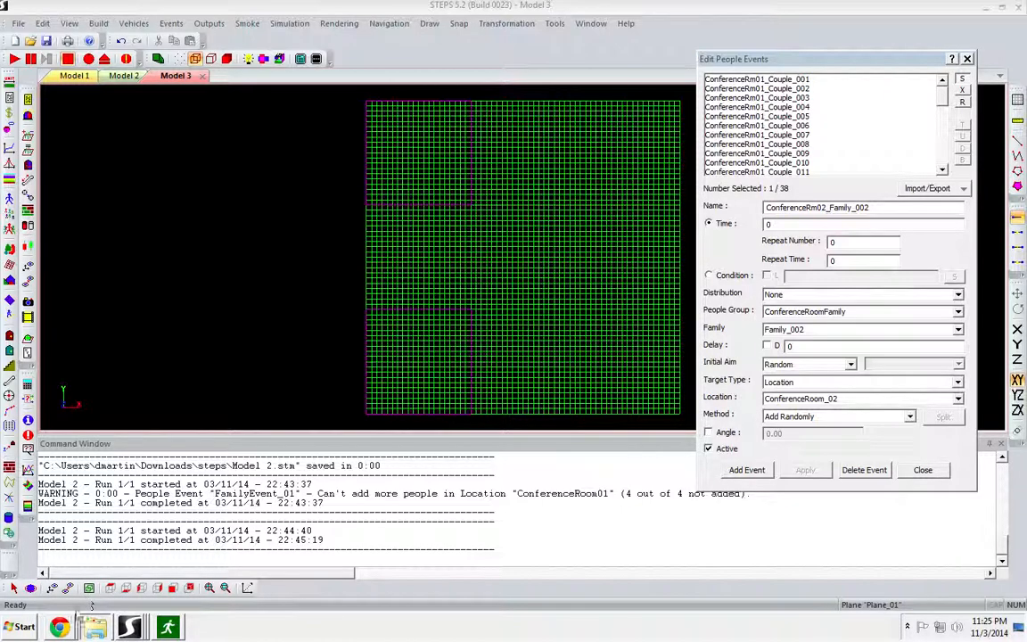
click(59, 628)
click(102, 597)
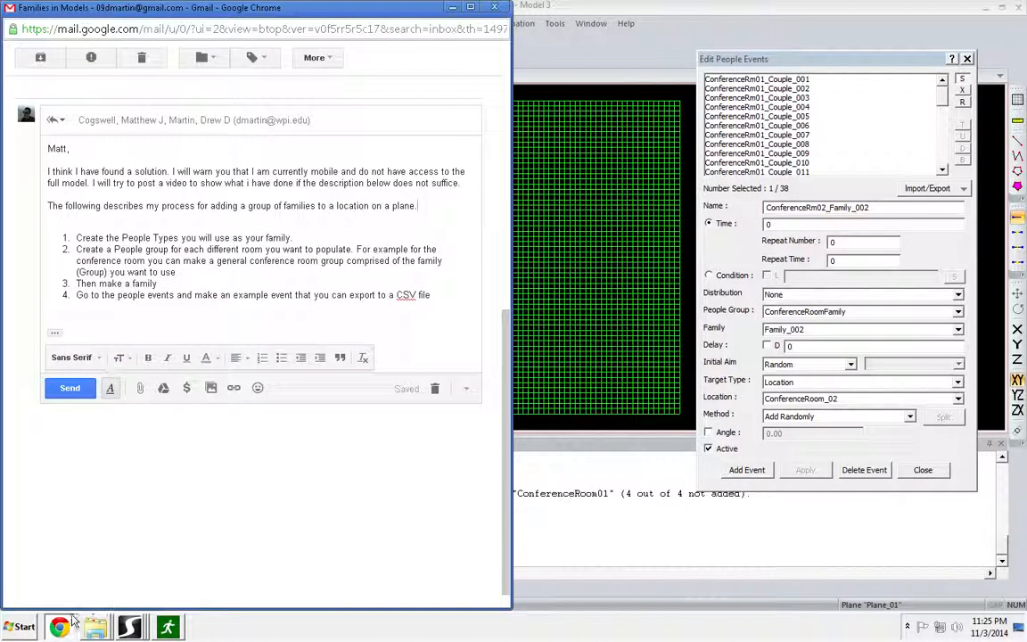
click(452, 6)
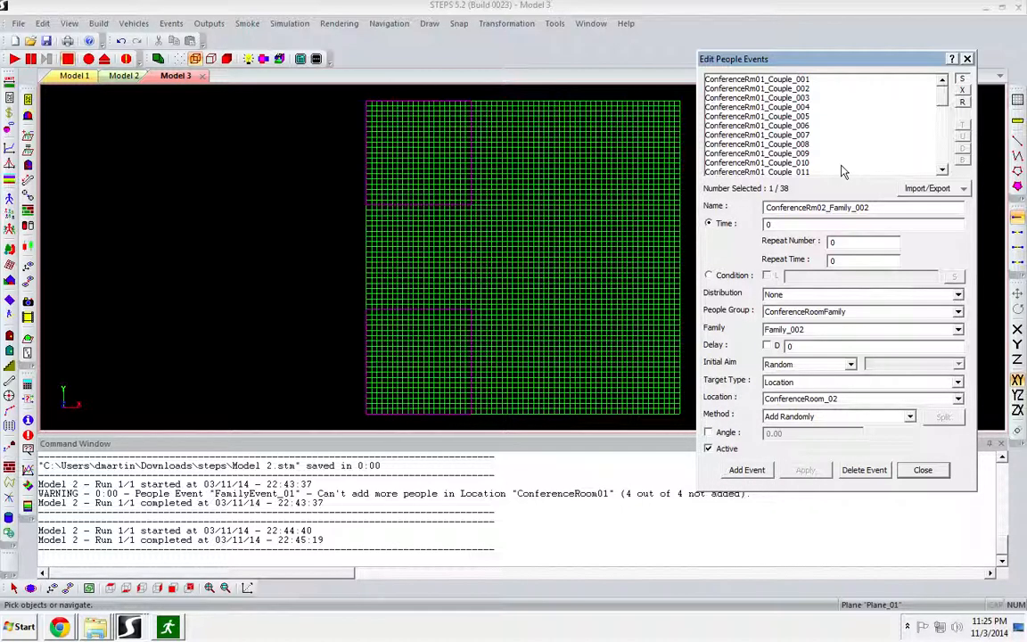
click(922, 471)
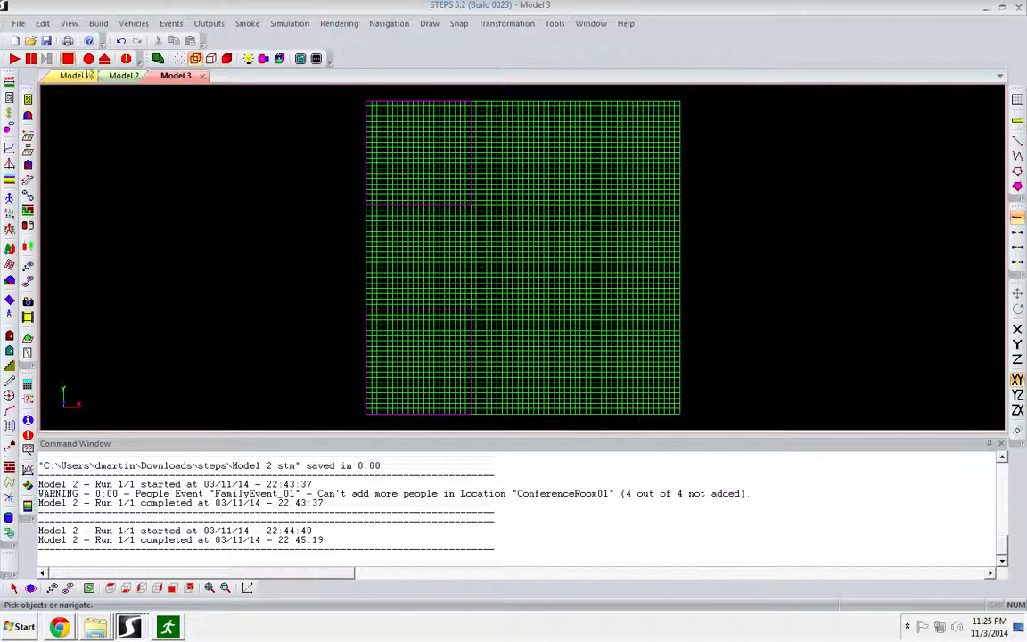
Save the model as Model 3 in STEPS Model (*.stm) format in the Downloads steps folder.
click(19, 25)
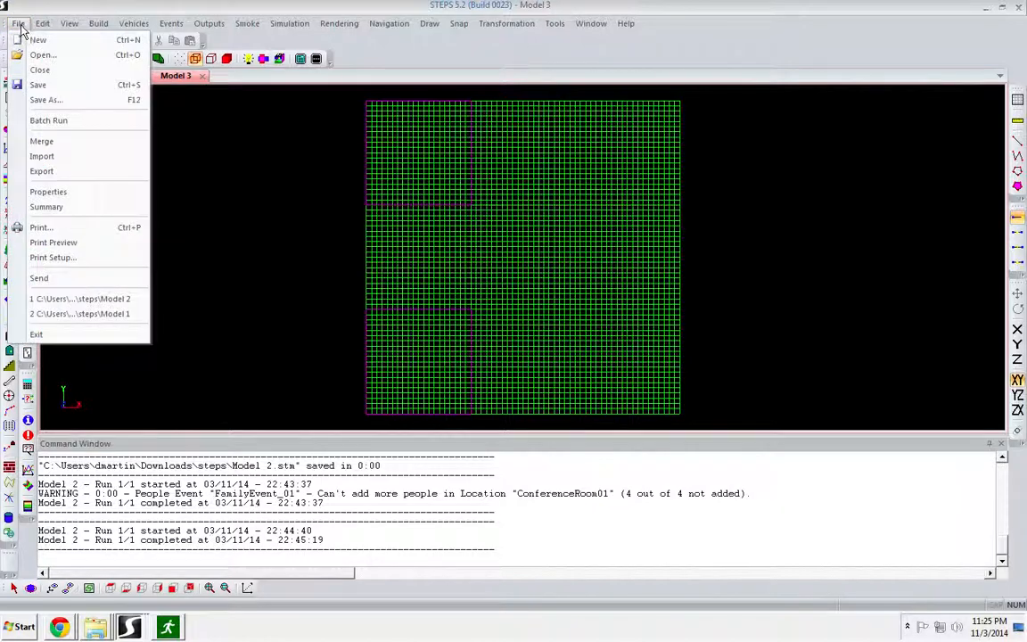
click(49, 99)
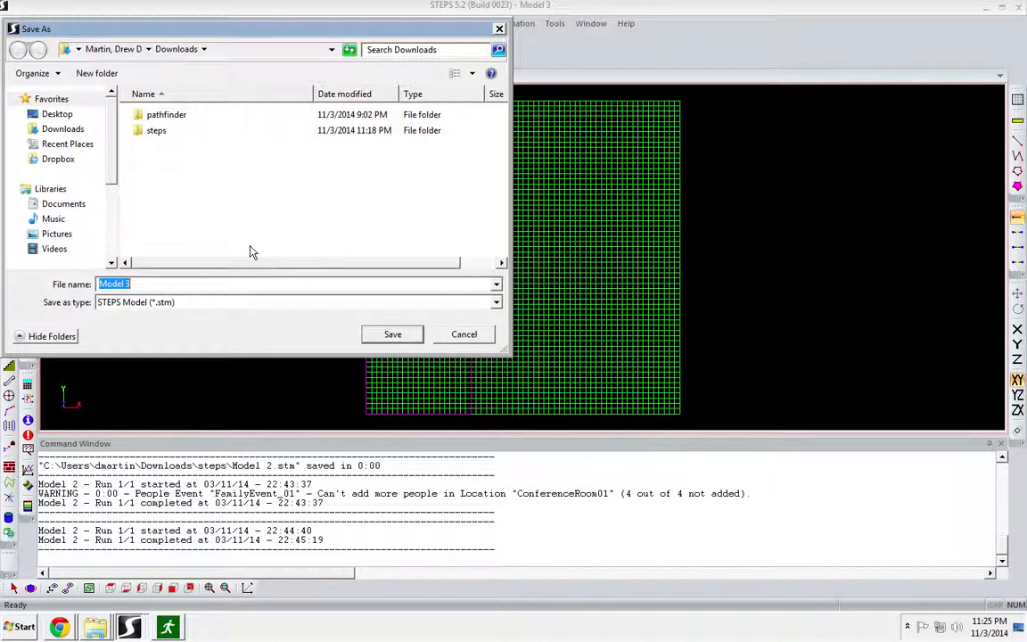
double_click(157, 131)
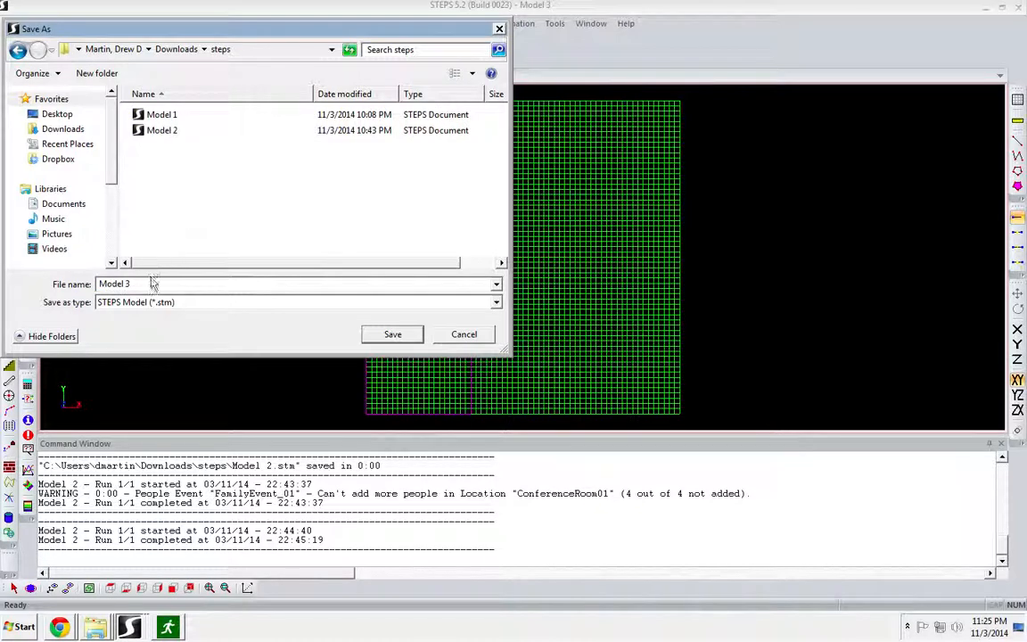
click(392, 334)
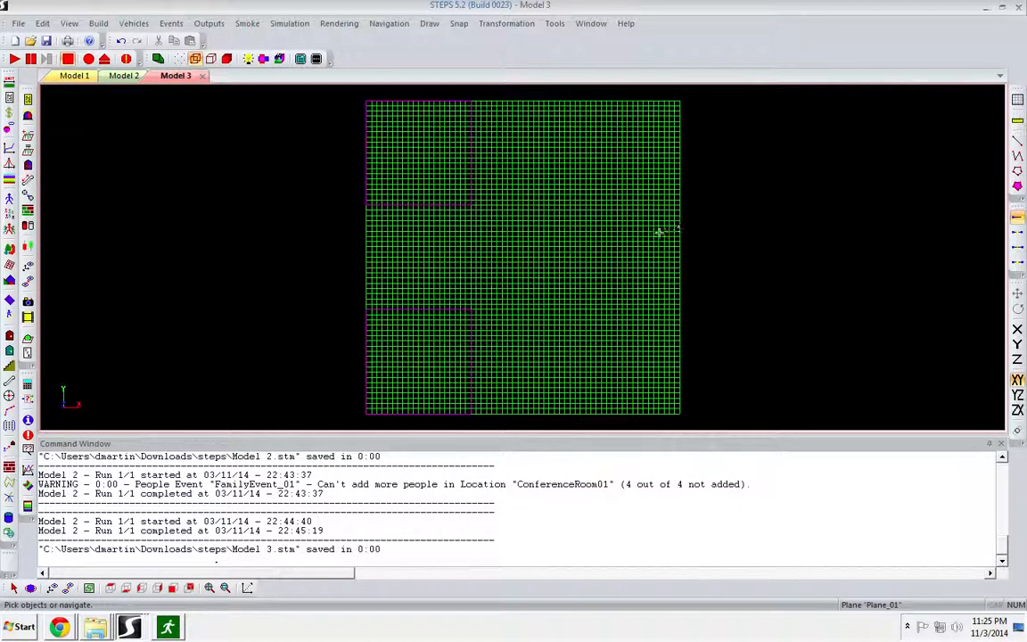
Run the Model 3 simulation and pause it while people are moving toward the exit.
click(14, 58)
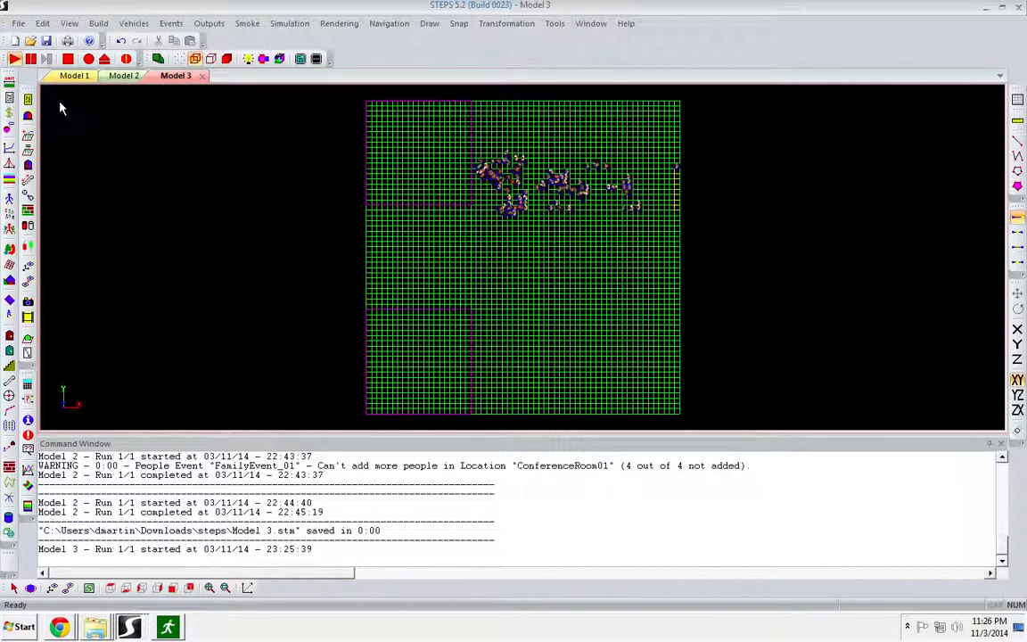
click(31, 59)
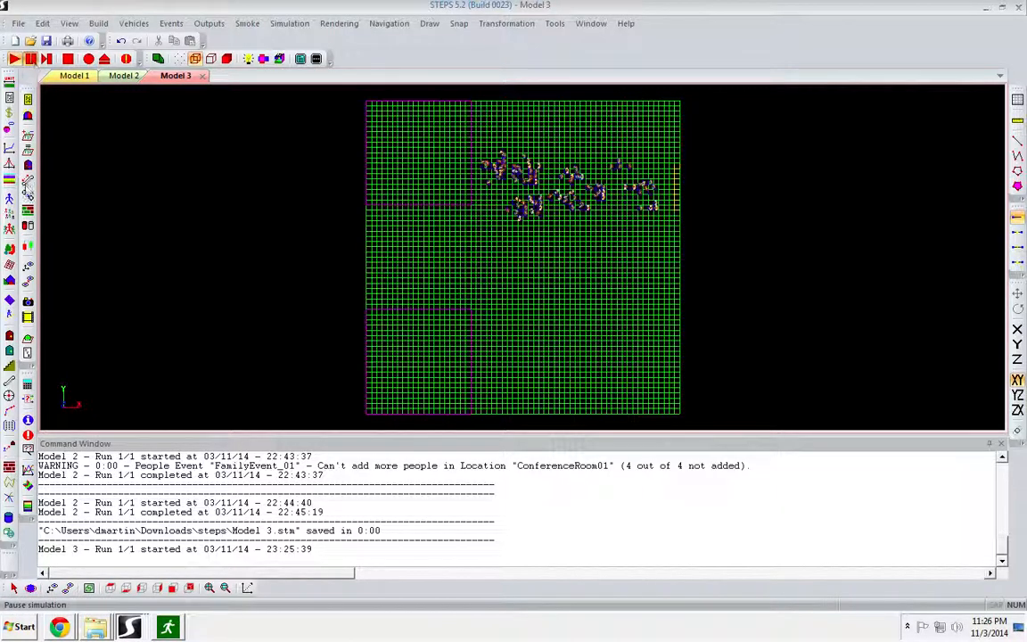
Inspect the settings of people events ConferenceRm01_Couple_002 and ConferenceRm01_Couple_001, including their people group, family and location.
click(27, 135)
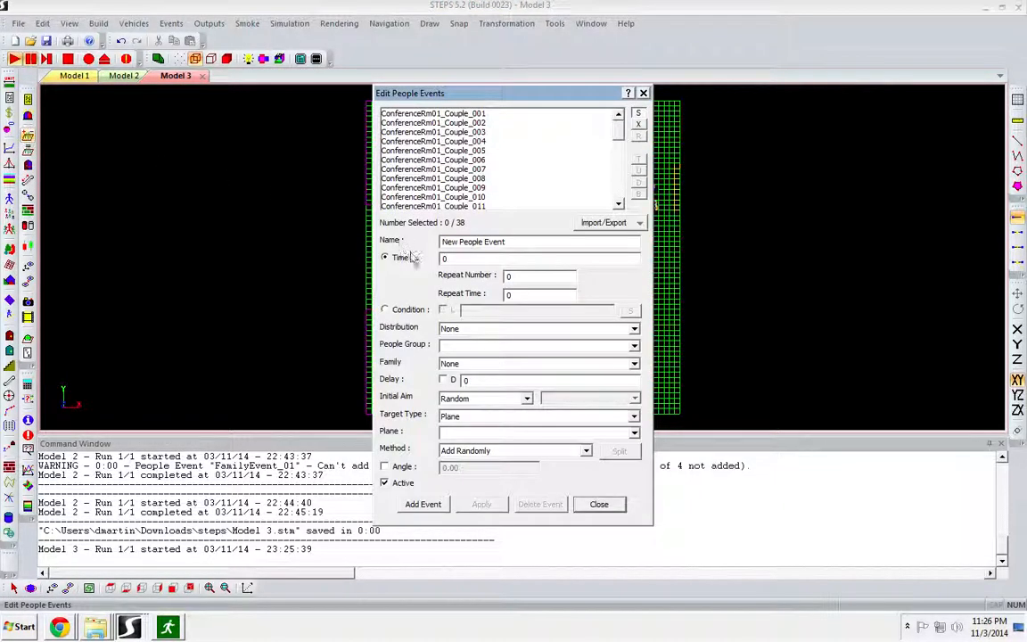
click(481, 123)
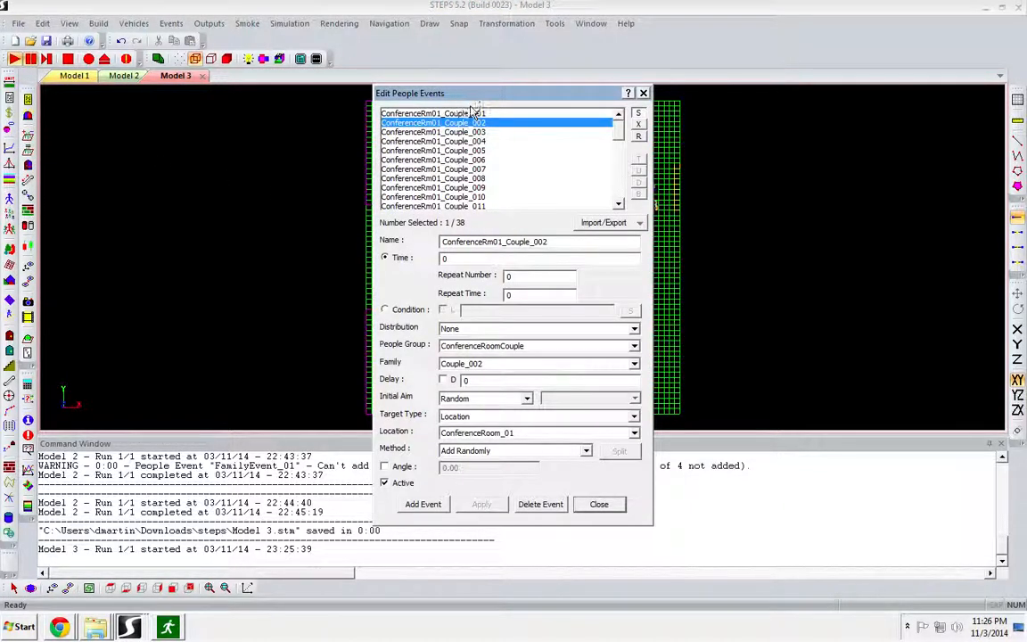
click(474, 114)
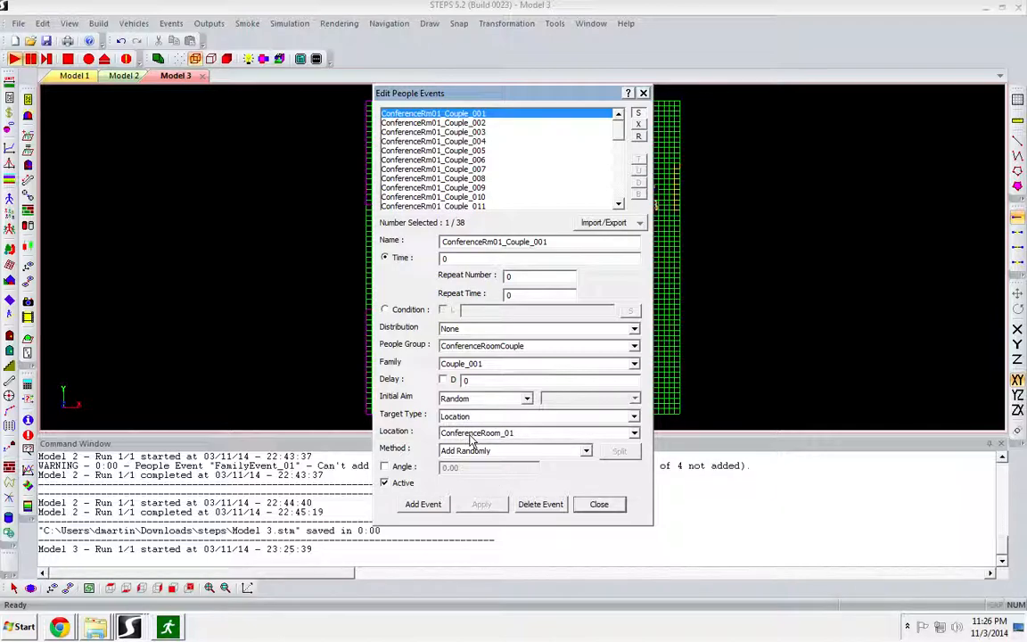
click(599, 504)
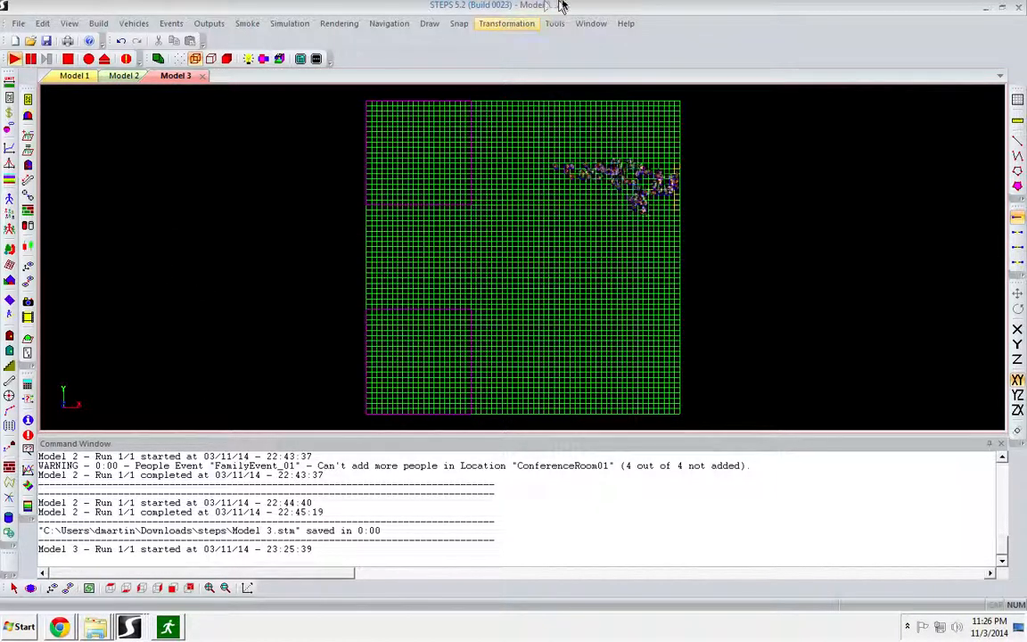
mouse_move(628, 3)
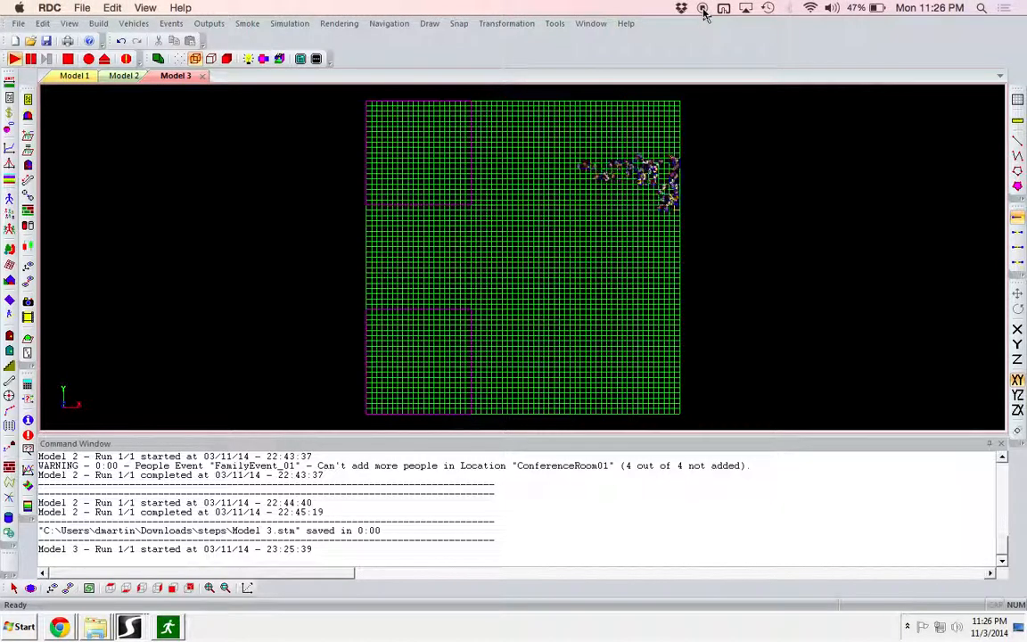